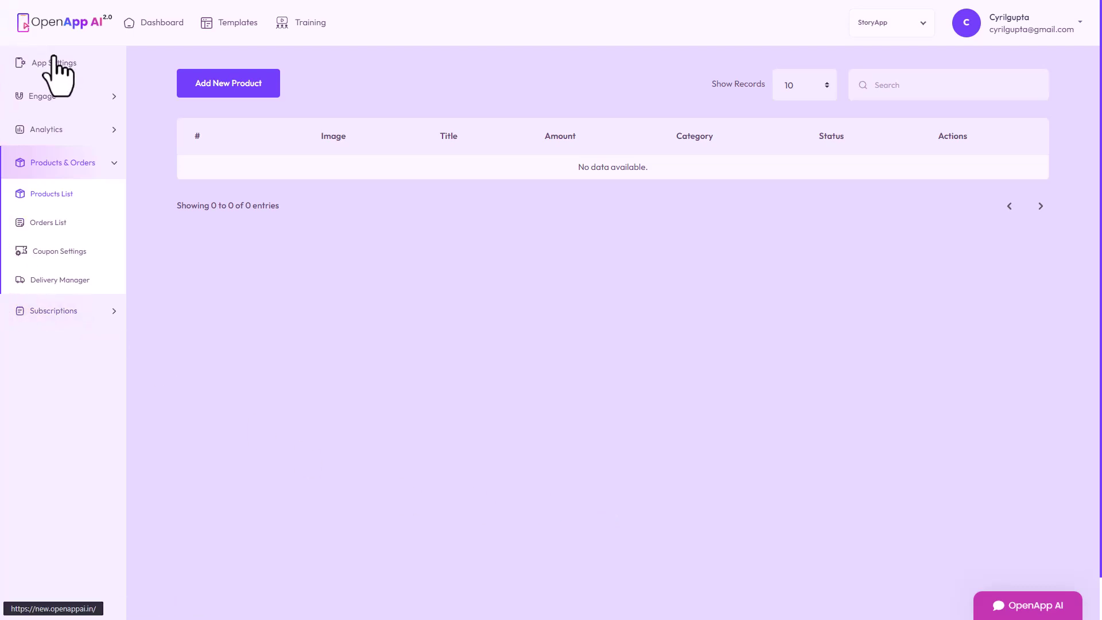
Step: Open the main dashboard and check the month and year filter choices of the Apps Installs chart
{"action": "left_click", "coordinate": [65, 16]}
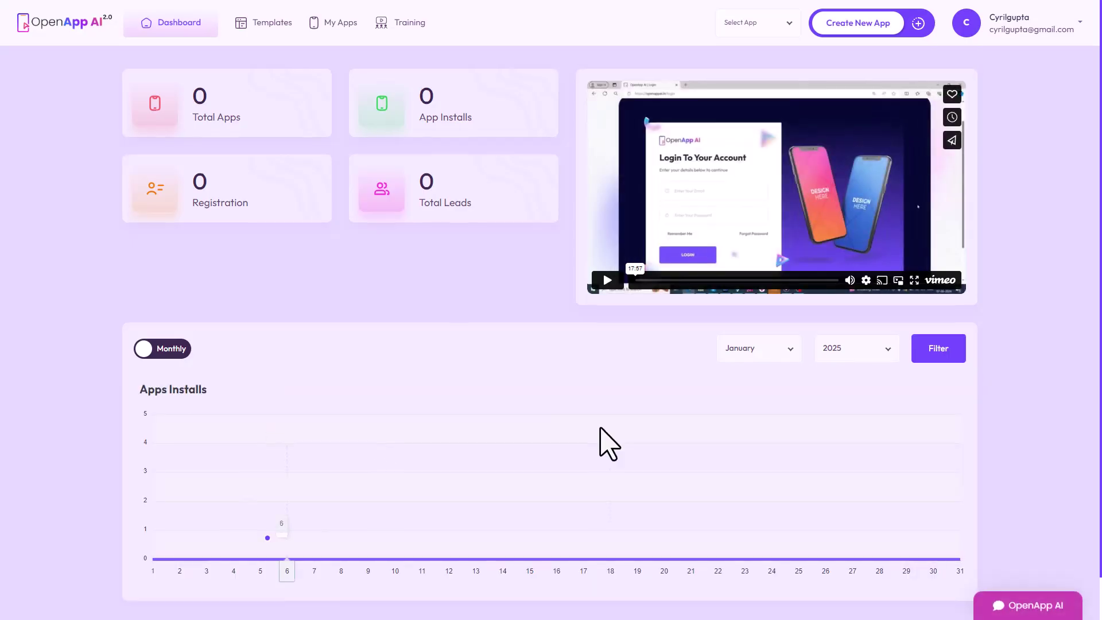
{"action": "scroll", "coordinate": [608, 444], "scroll_direction": "down", "scroll_amount": 1}
{"action": "scroll", "coordinate": [529, 465], "scroll_direction": "up", "scroll_amount": 1}
{"action": "left_click", "coordinate": [765, 351]}
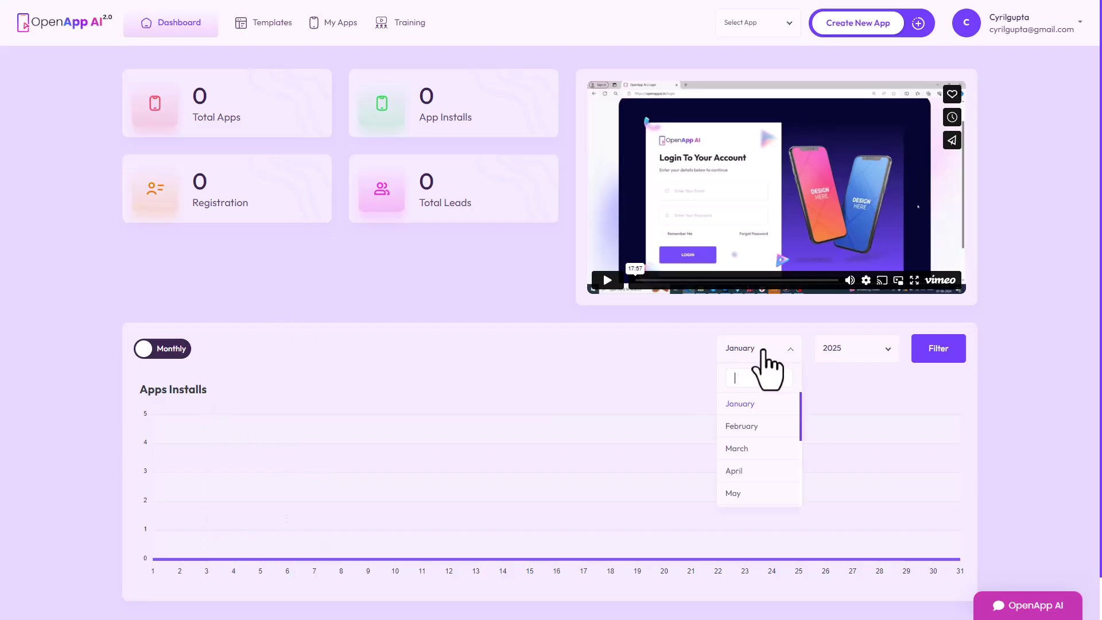
{"action": "left_click", "coordinate": [827, 349]}
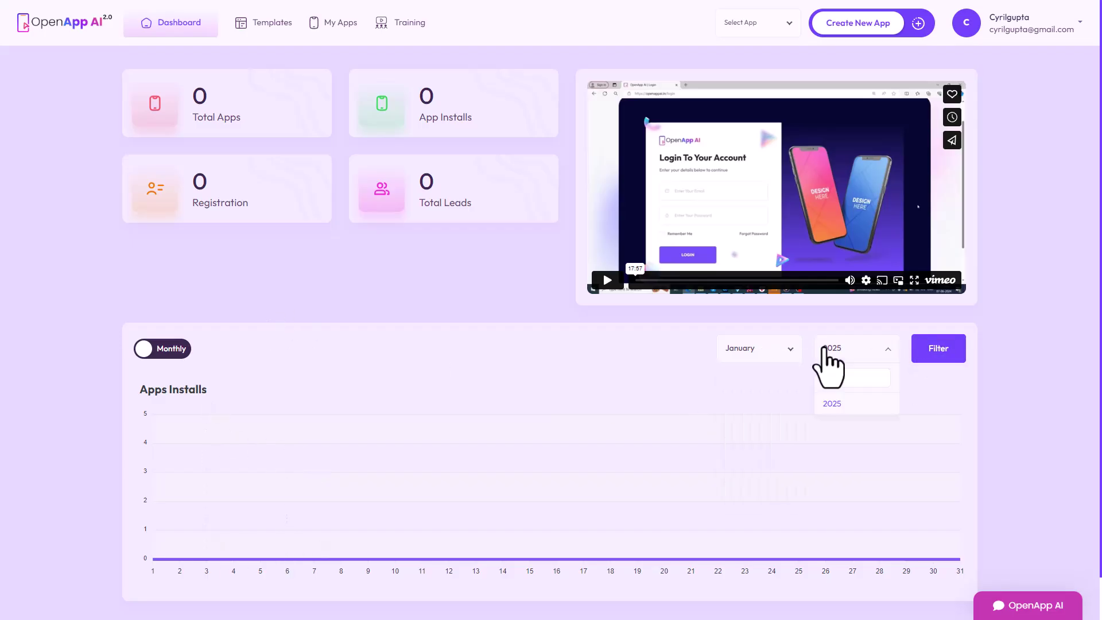
{"action": "left_click", "coordinate": [418, 312]}
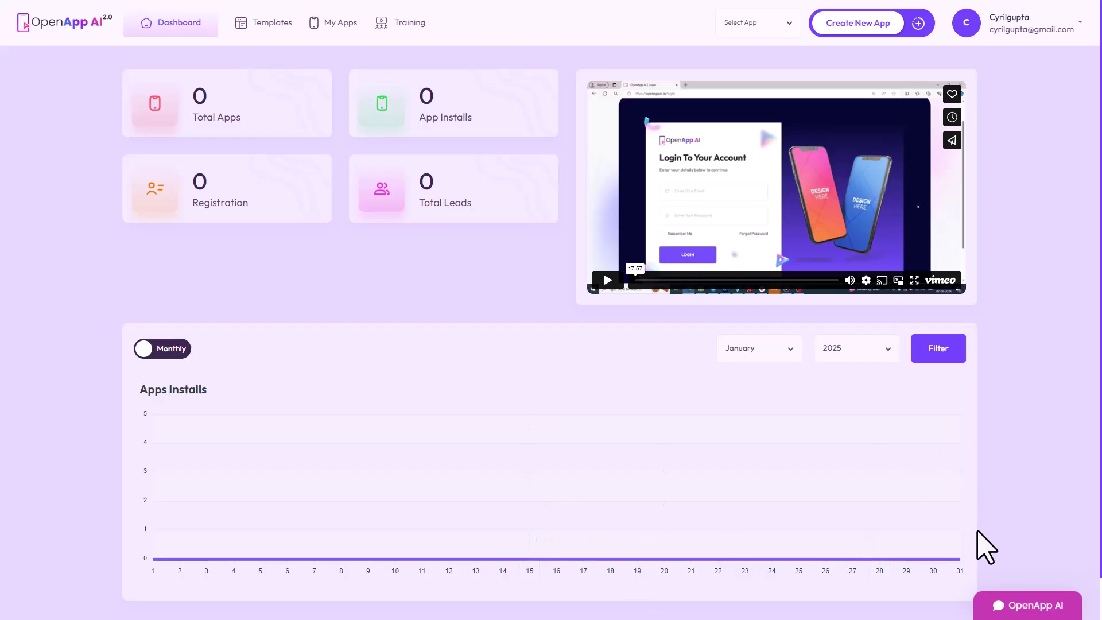
Step: Play the dashboard's tutorial video and skip ahead to about 04:33
{"action": "left_click", "coordinate": [607, 280]}
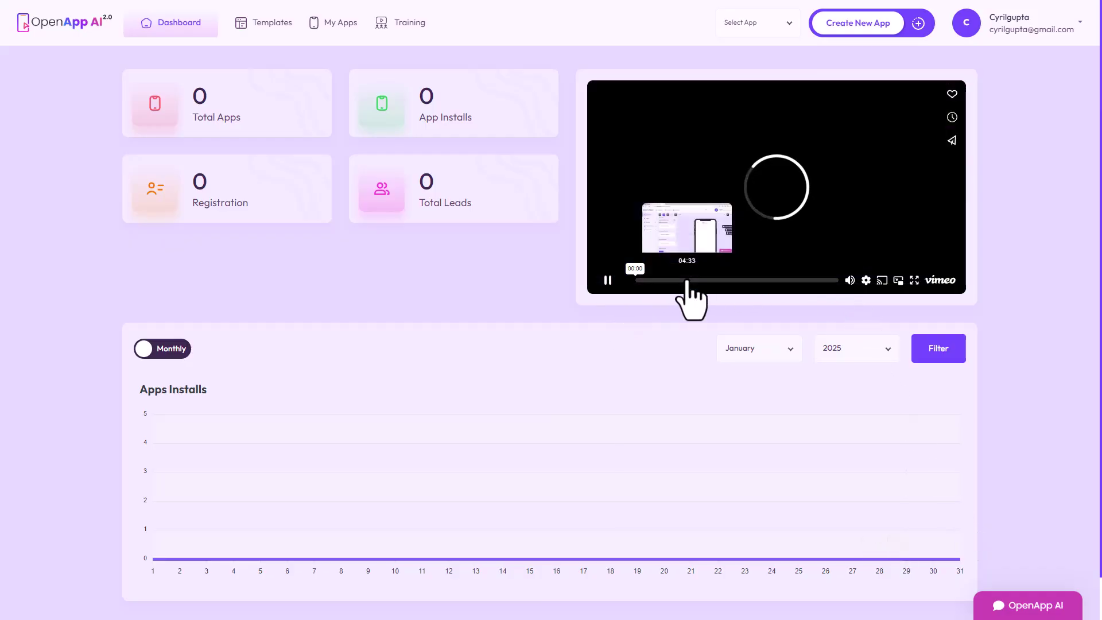
{"action": "left_click", "coordinate": [686, 280]}
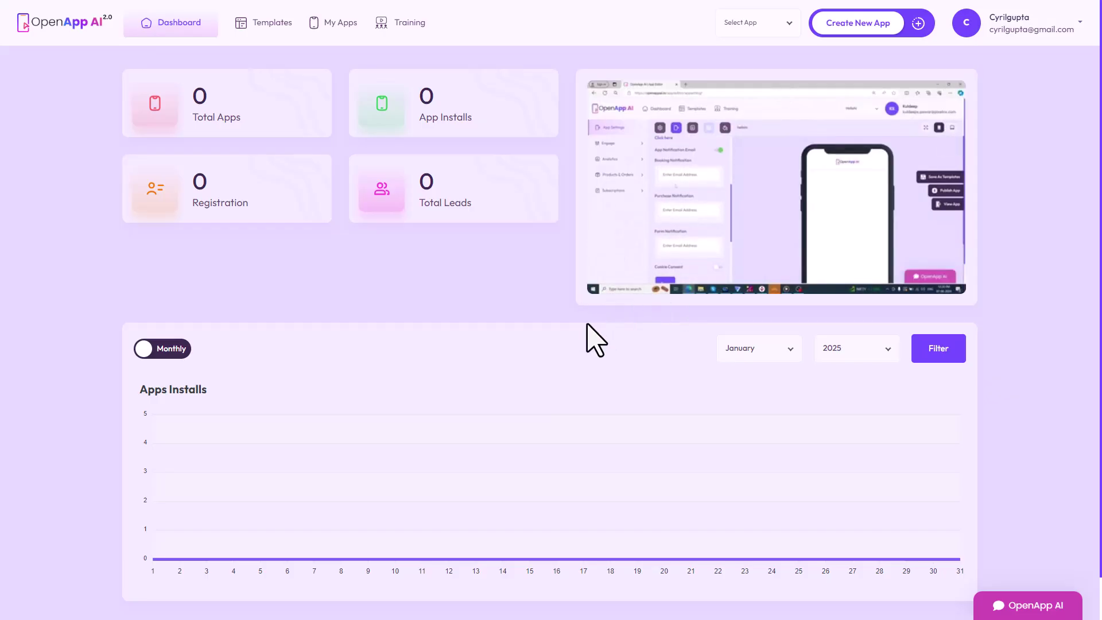
{"action": "mouse_move", "coordinate": [605, 290]}
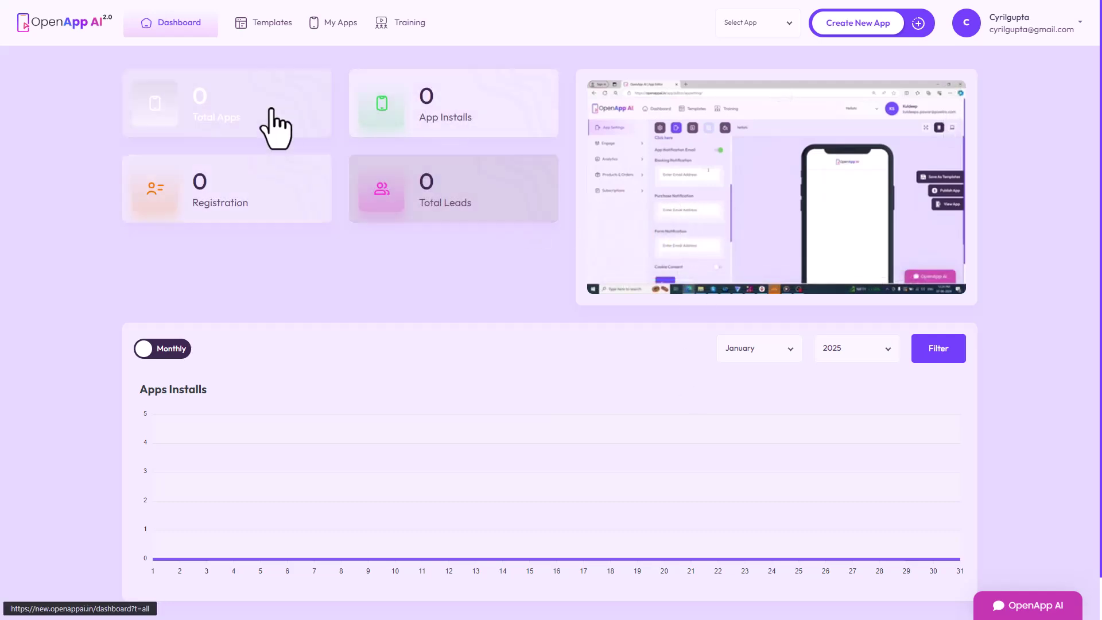
Step: Read the notes on generating the Android and iOS apps in StoryApp's QR code section
{"action": "left_click", "coordinate": [356, 208]}
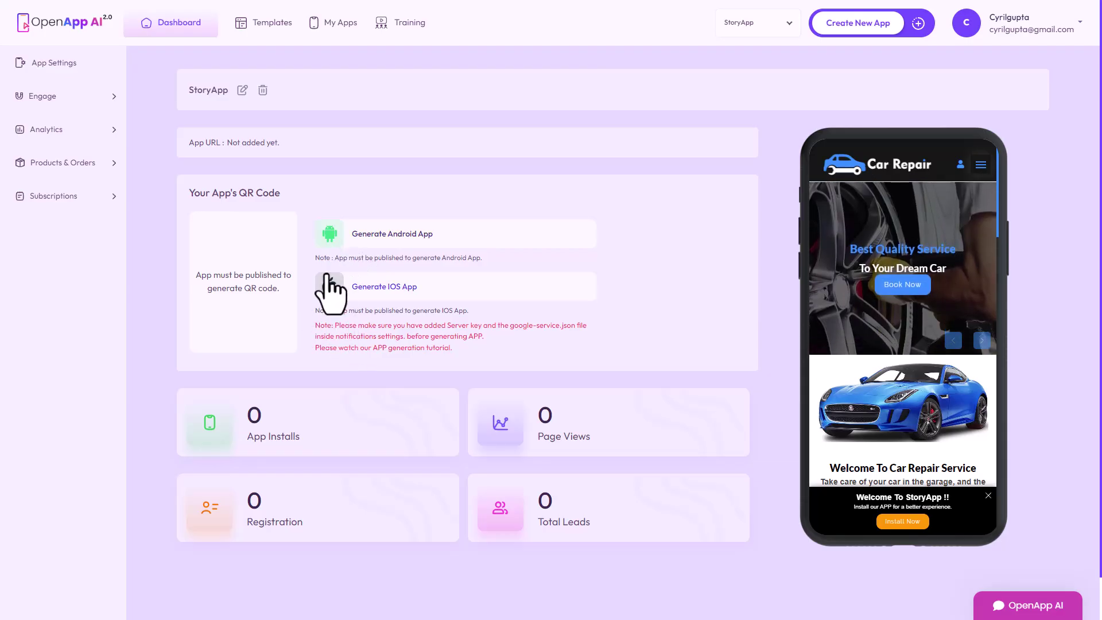
{"action": "left_click_drag", "start_coordinate": [337, 347], "coordinate": [455, 355]}
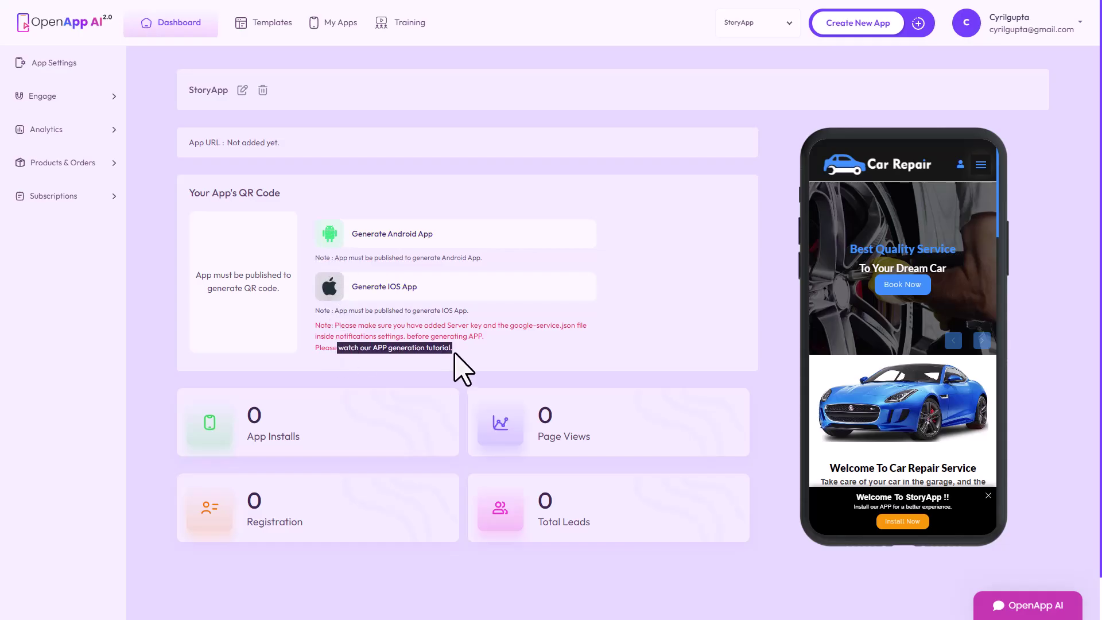
{"action": "left_click", "coordinate": [456, 355]}
{"action": "left_click_drag", "start_coordinate": [353, 325], "coordinate": [504, 356]}
{"action": "left_click", "coordinate": [502, 349]}
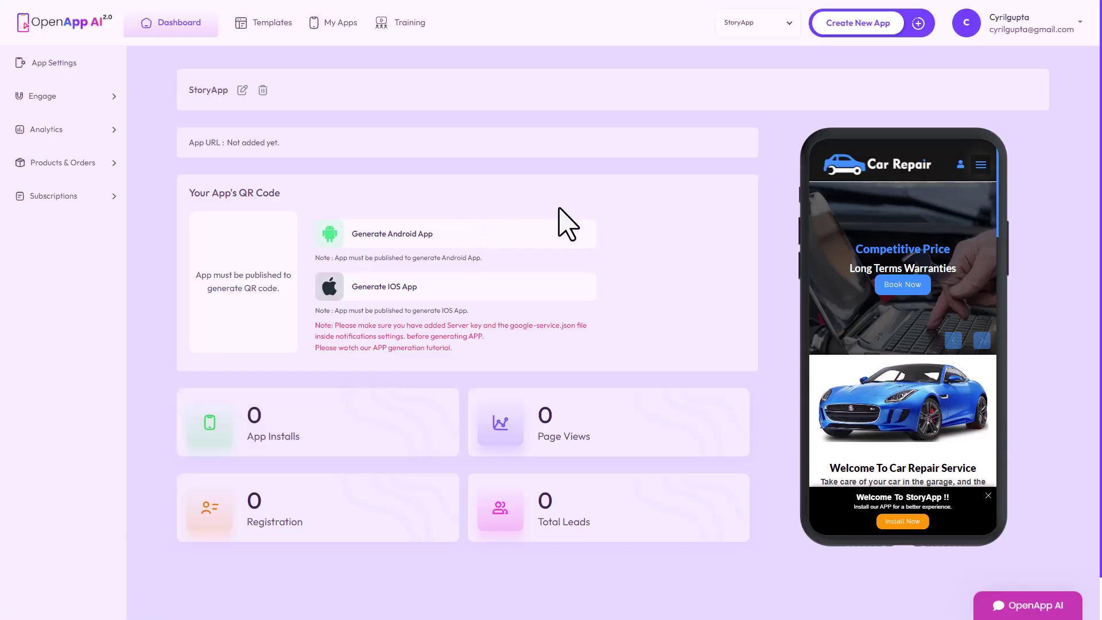
Step: Create a new app named Salon using the Use Template option and continue to the template choice
{"action": "left_click", "coordinate": [887, 24]}
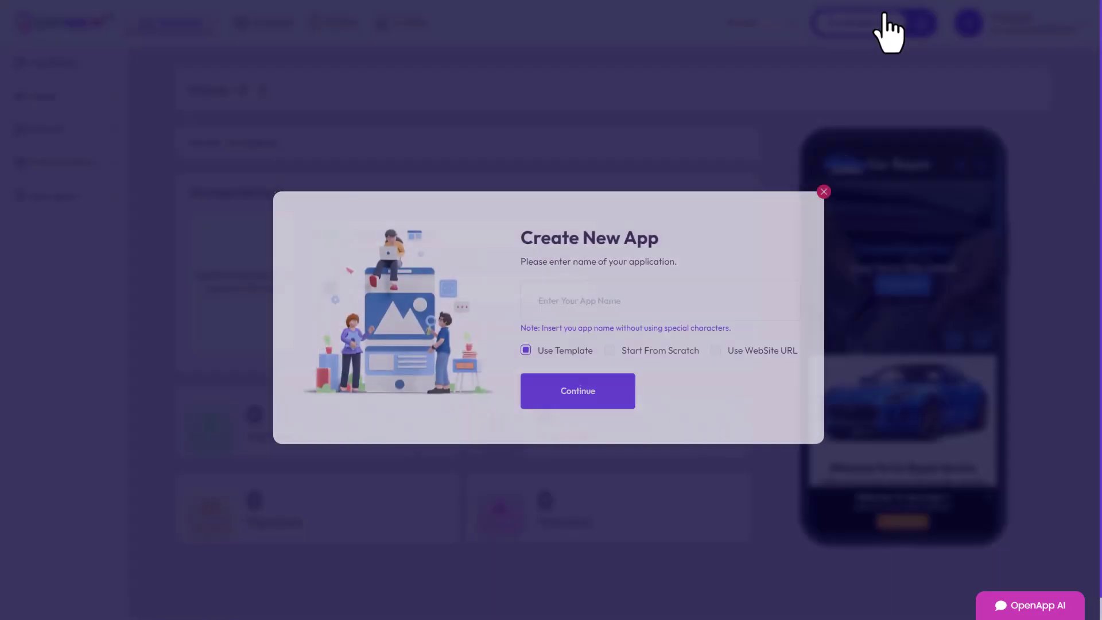
{"action": "left_click", "coordinate": [657, 311]}
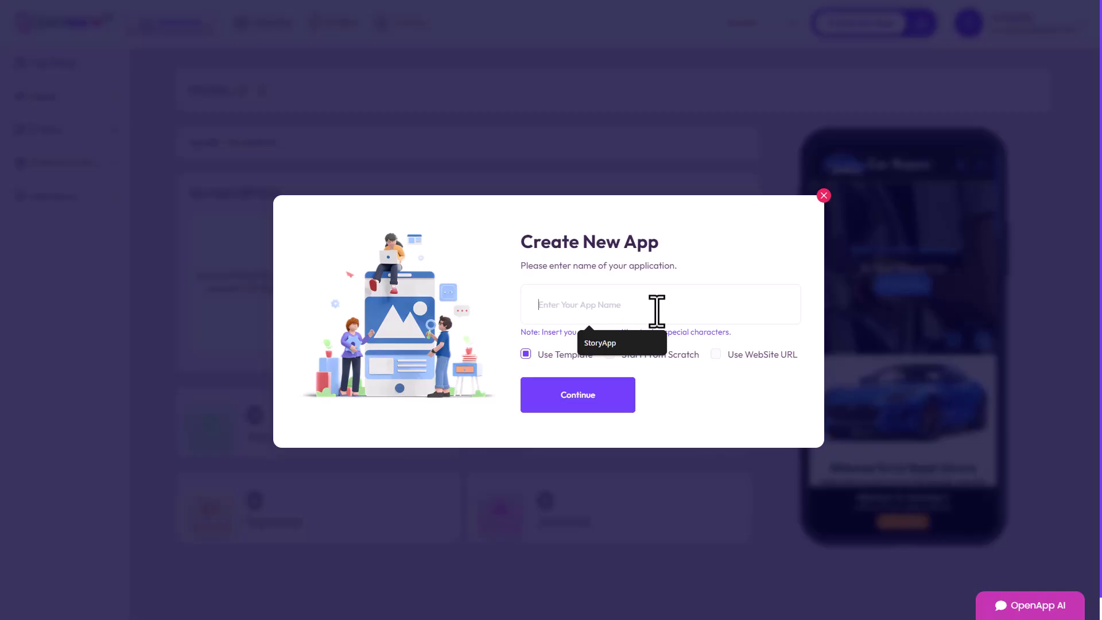
{"action": "type", "text": "al"}
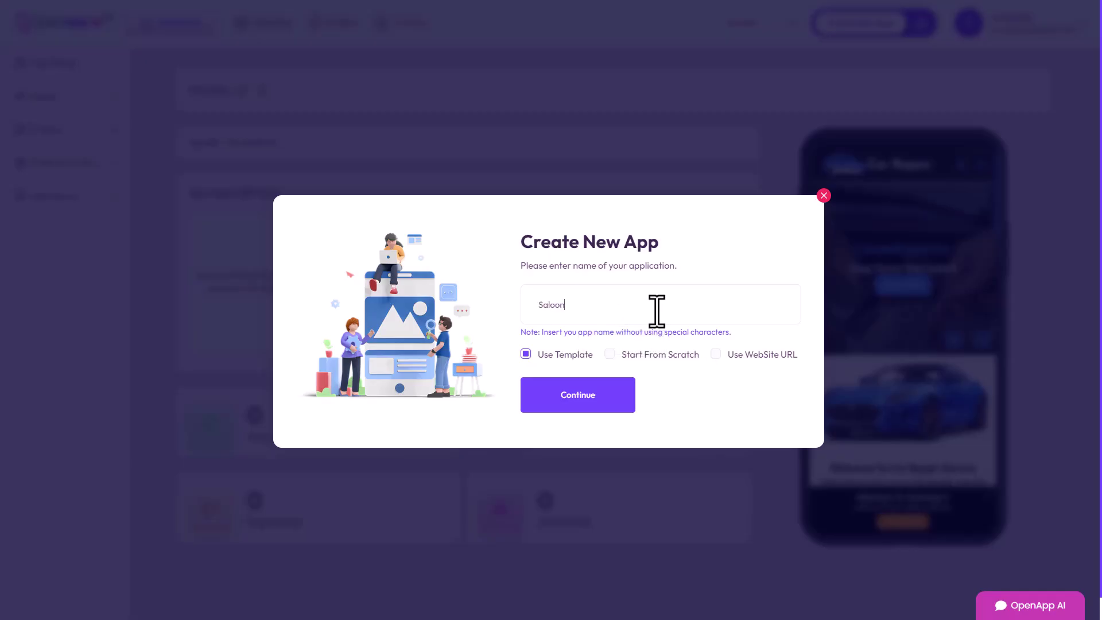
{"action": "type", "text": "on"}
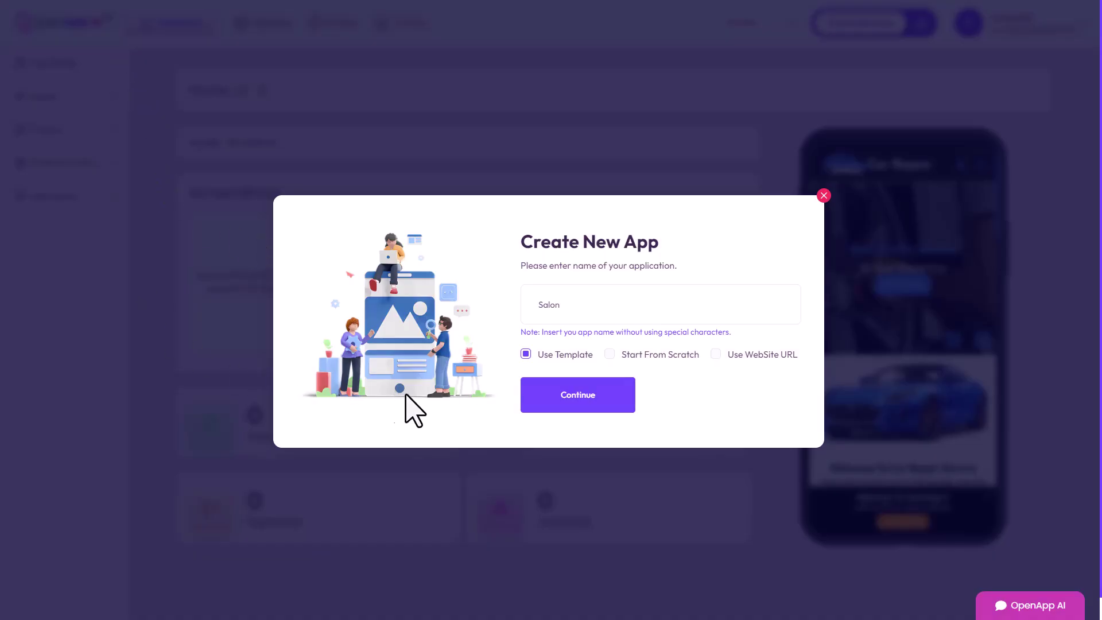
{"action": "left_click", "coordinate": [594, 402]}
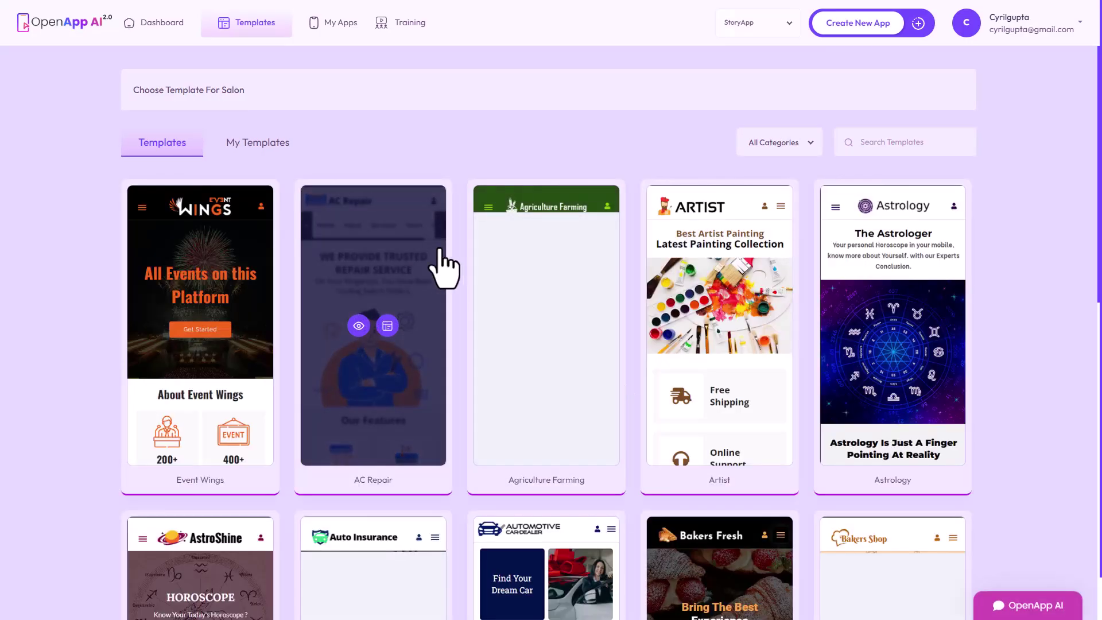
Step: Browse the template gallery for designs that could suit the Salon app
{"action": "scroll", "coordinate": [646, 327], "scroll_direction": "down", "scroll_amount": 2}
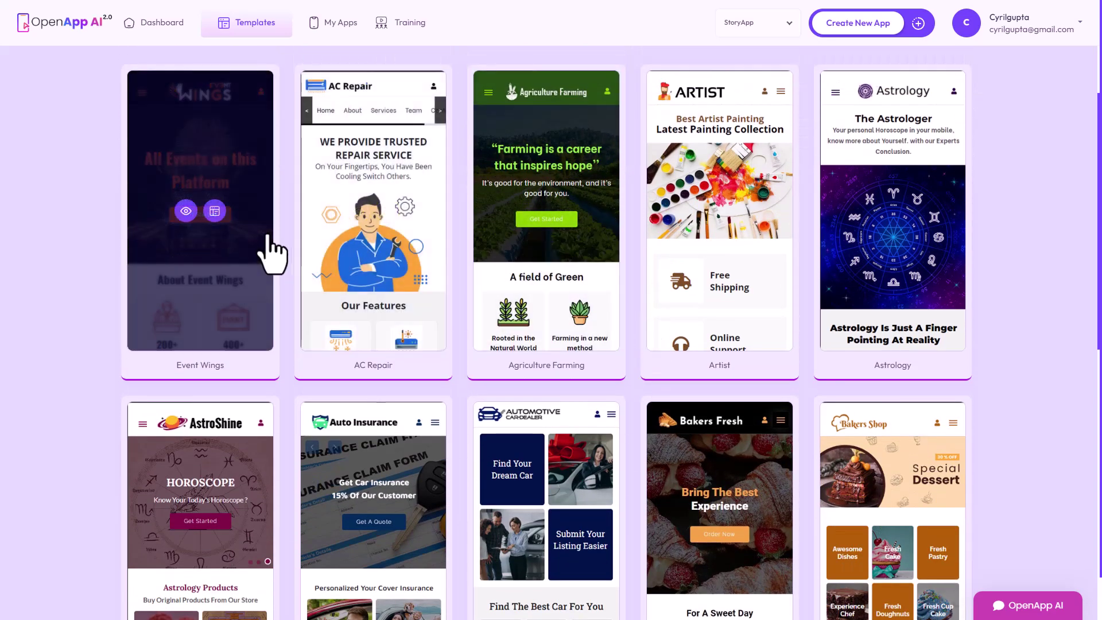
{"action": "mouse_move", "coordinate": [649, 186]}
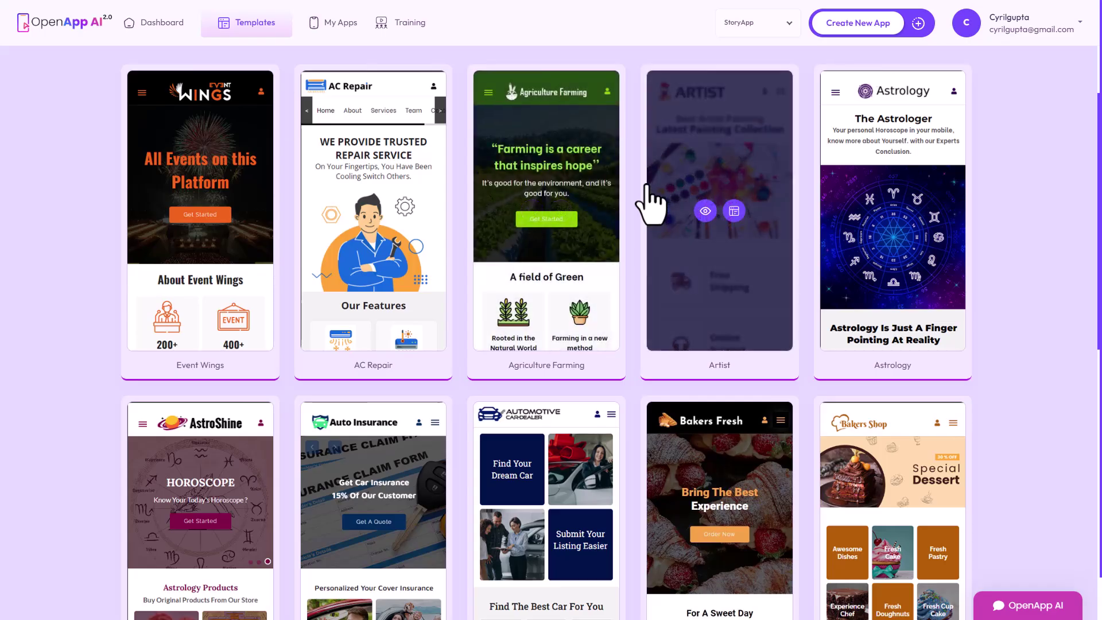
{"action": "scroll", "coordinate": [666, 212], "scroll_direction": "down", "scroll_amount": 7}
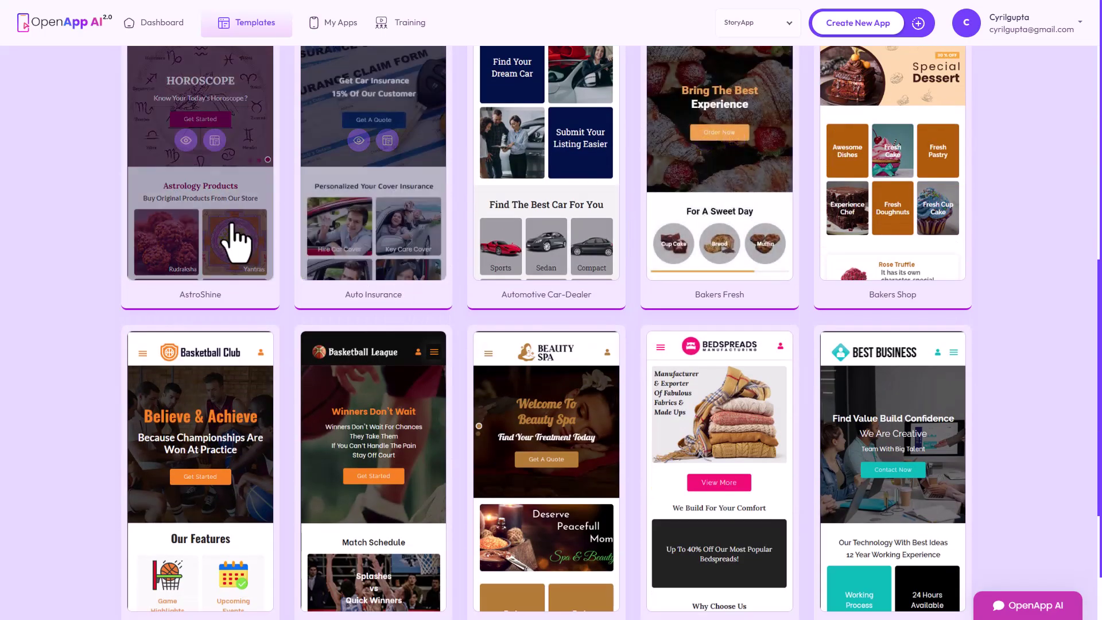
{"action": "mouse_move", "coordinate": [221, 218]}
{"action": "scroll", "coordinate": [229, 215], "scroll_direction": "up", "scroll_amount": 1}
{"action": "scroll", "coordinate": [233, 229], "scroll_direction": "up", "scroll_amount": 1}
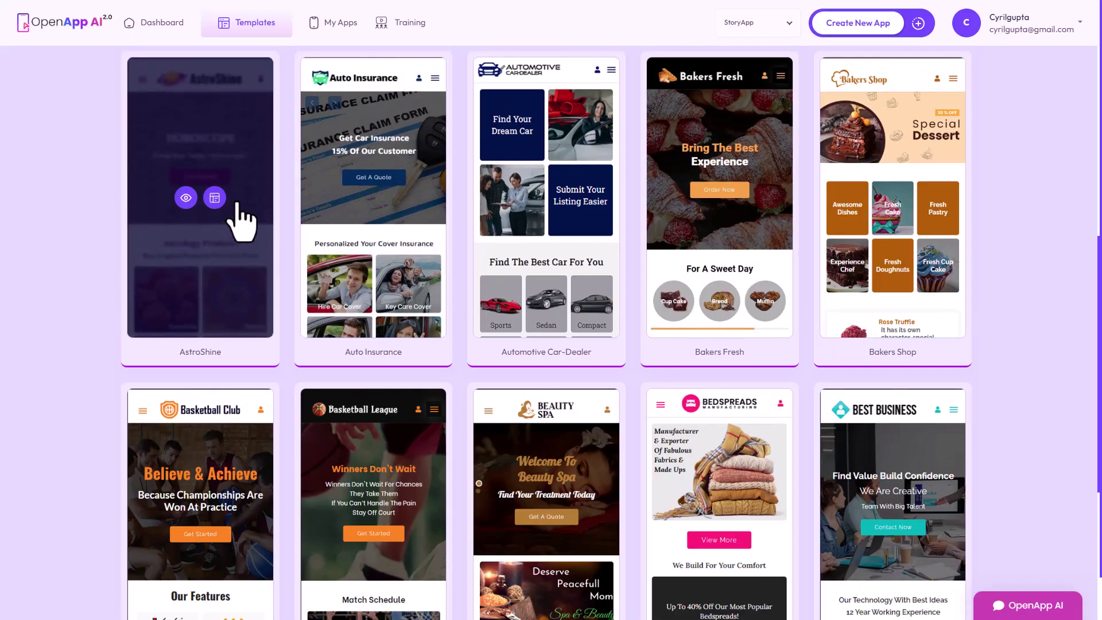
{"action": "mouse_move", "coordinate": [835, 166]}
{"action": "scroll", "coordinate": [622, 310], "scroll_direction": "down", "scroll_amount": 5}
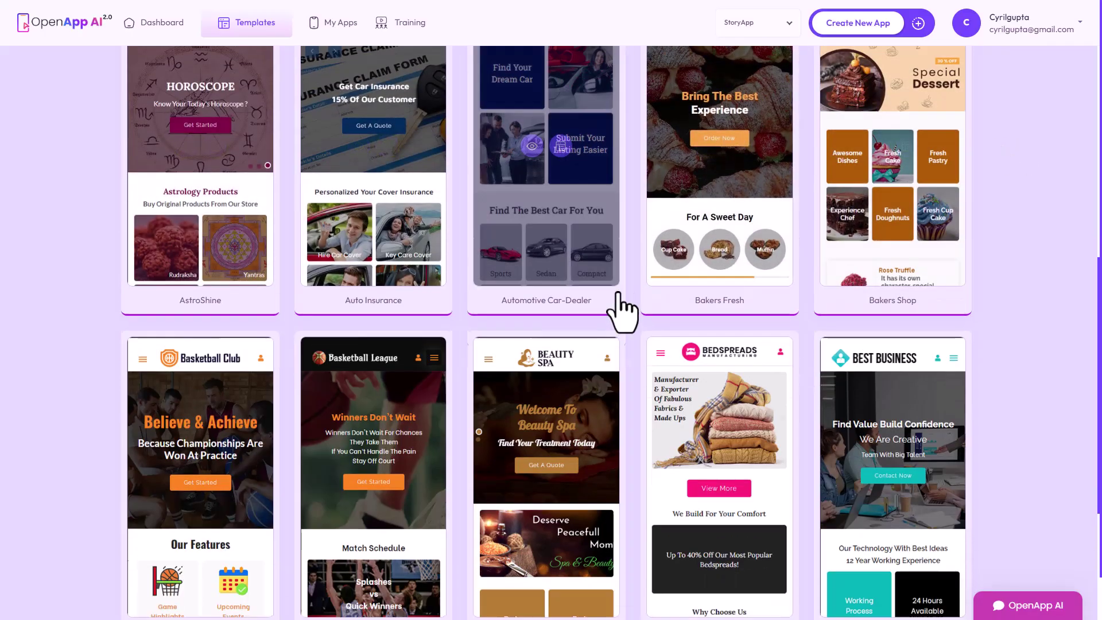
{"action": "mouse_move", "coordinate": [597, 288]}
{"action": "scroll", "coordinate": [597, 285], "scroll_direction": "down", "scroll_amount": 3}
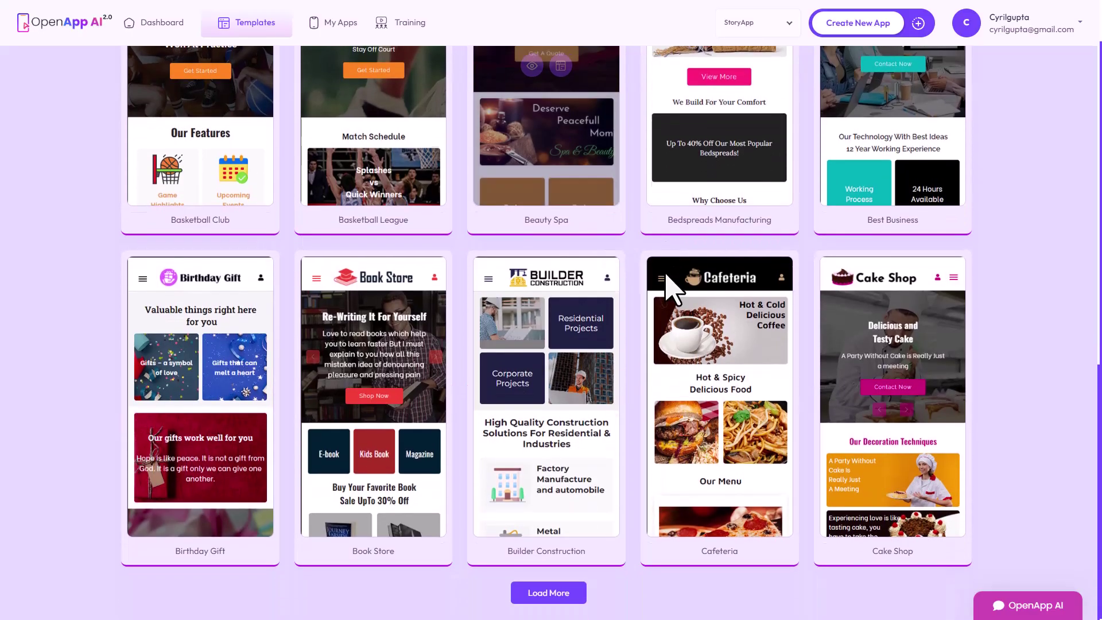
{"action": "scroll", "coordinate": [666, 505], "scroll_direction": "up", "scroll_amount": 8}
{"action": "scroll", "coordinate": [721, 151], "scroll_direction": "up", "scroll_amount": 8}
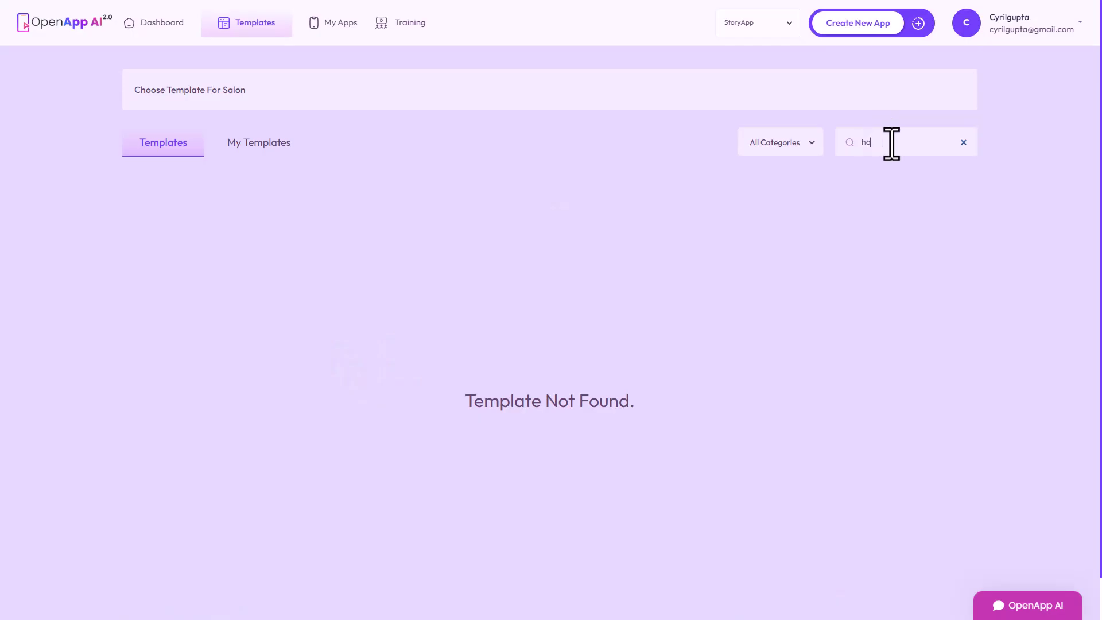
Step: Search the templates for haircut and clear the search field
{"action": "type", "text": "haircut"}
{"action": "left_click_drag", "start_coordinate": [891, 143], "coordinate": [725, 155]}
{"action": "key", "text": "BackSpace"}
Step: Filter the templates by the fashion category
{"action": "left_click", "coordinate": [743, 144]}
{"action": "scroll", "coordinate": [787, 231], "scroll_direction": "down", "scroll_amount": 2}
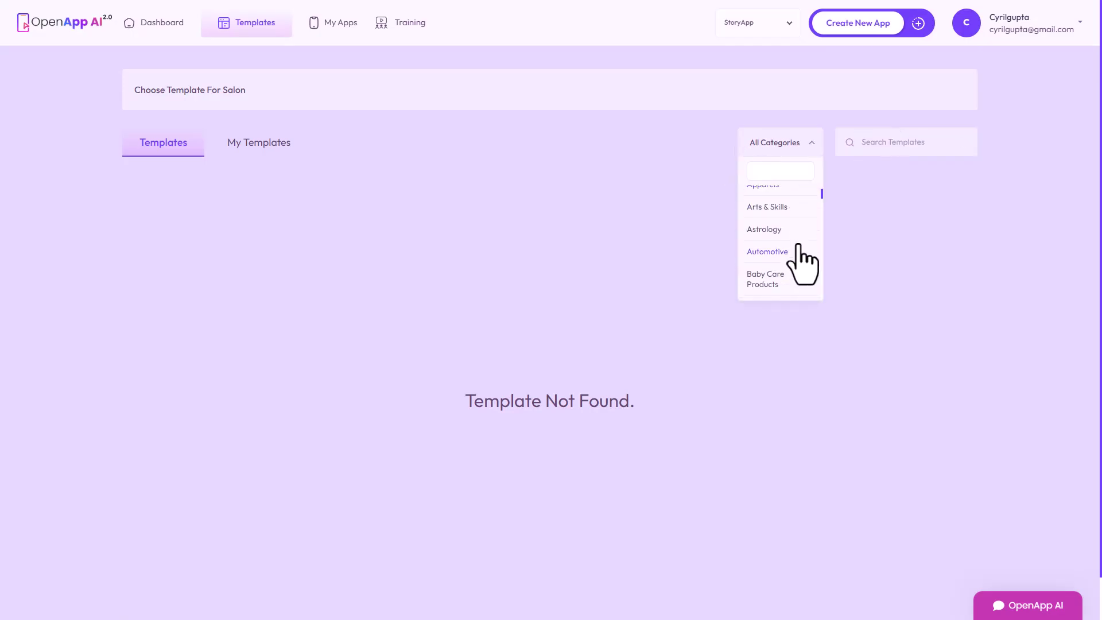
{"action": "scroll", "coordinate": [798, 244], "scroll_direction": "down", "scroll_amount": 4}
{"action": "scroll", "coordinate": [800, 248], "scroll_direction": "down", "scroll_amount": 4}
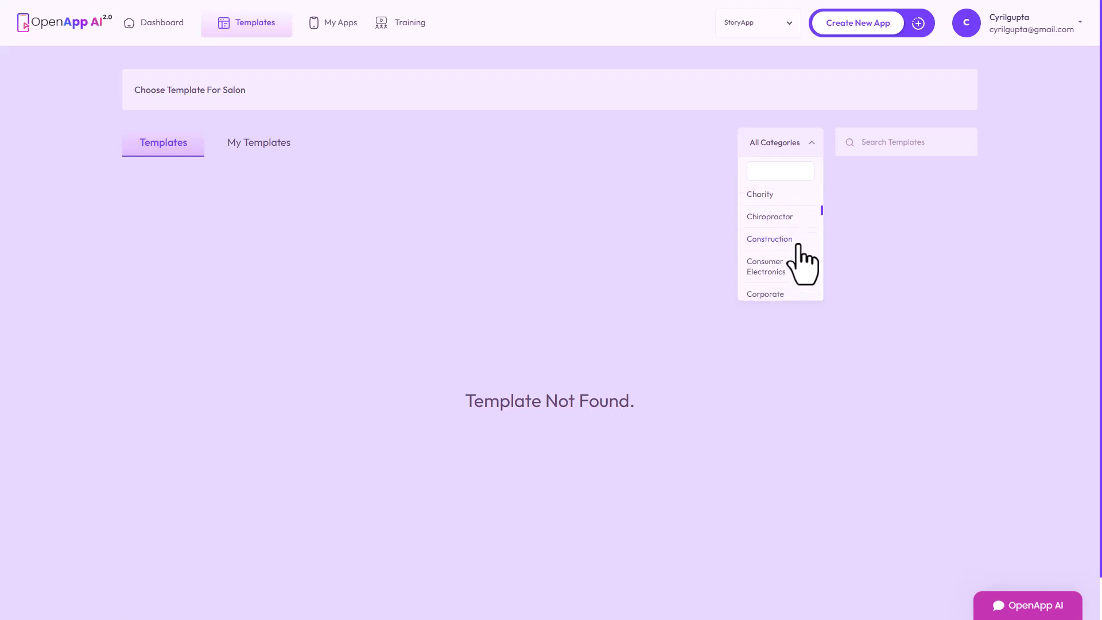
{"action": "scroll", "coordinate": [799, 246], "scroll_direction": "down", "scroll_amount": 4}
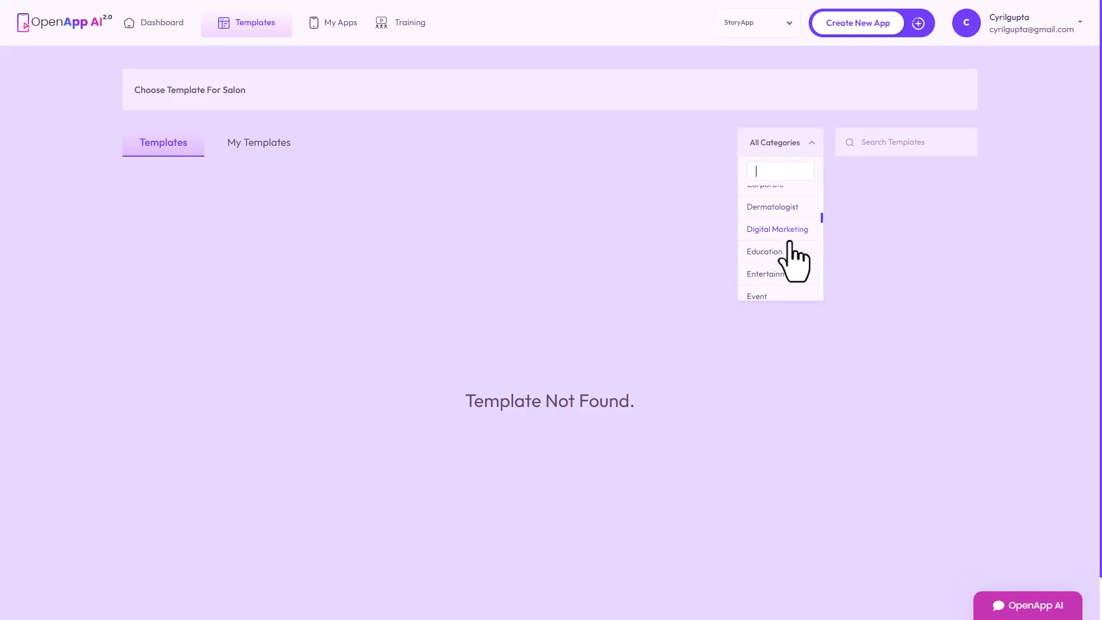
{"action": "scroll", "coordinate": [795, 247], "scroll_direction": "down", "scroll_amount": 4}
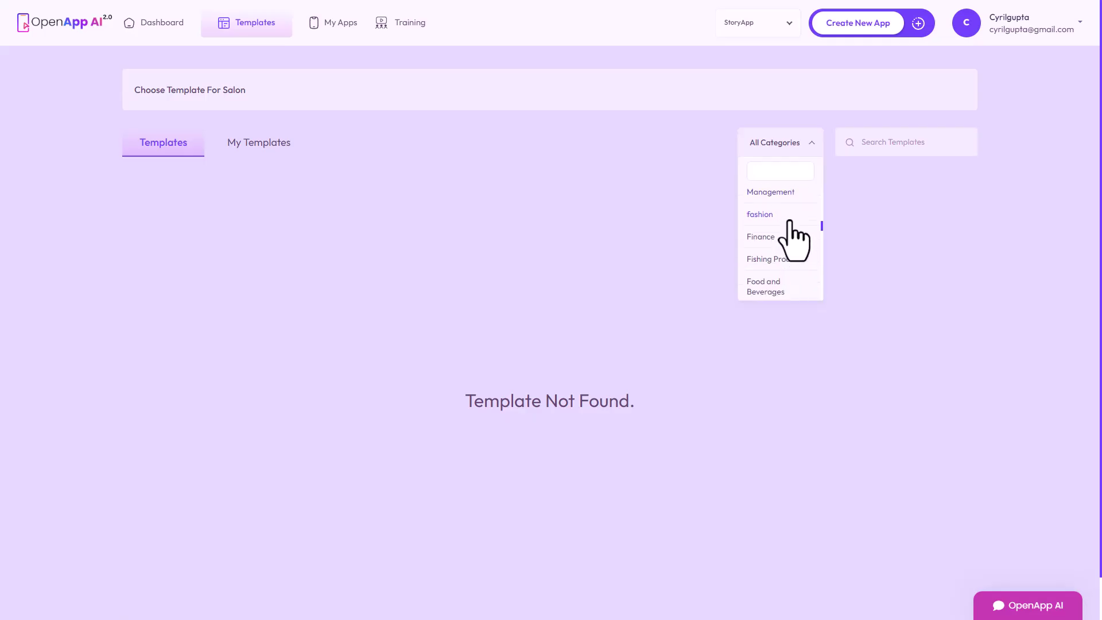
{"action": "left_click", "coordinate": [789, 222]}
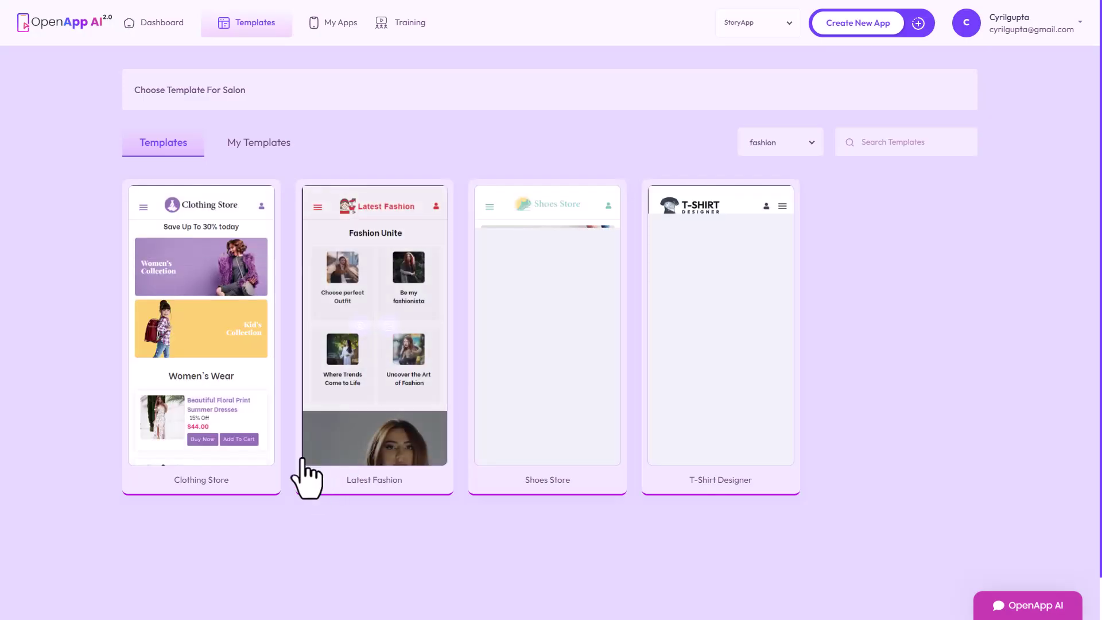
Step: Filter the templates by the Beauty And Personal Care category
{"action": "left_click", "coordinate": [786, 150]}
{"action": "scroll", "coordinate": [791, 241], "scroll_direction": "down", "scroll_amount": 5}
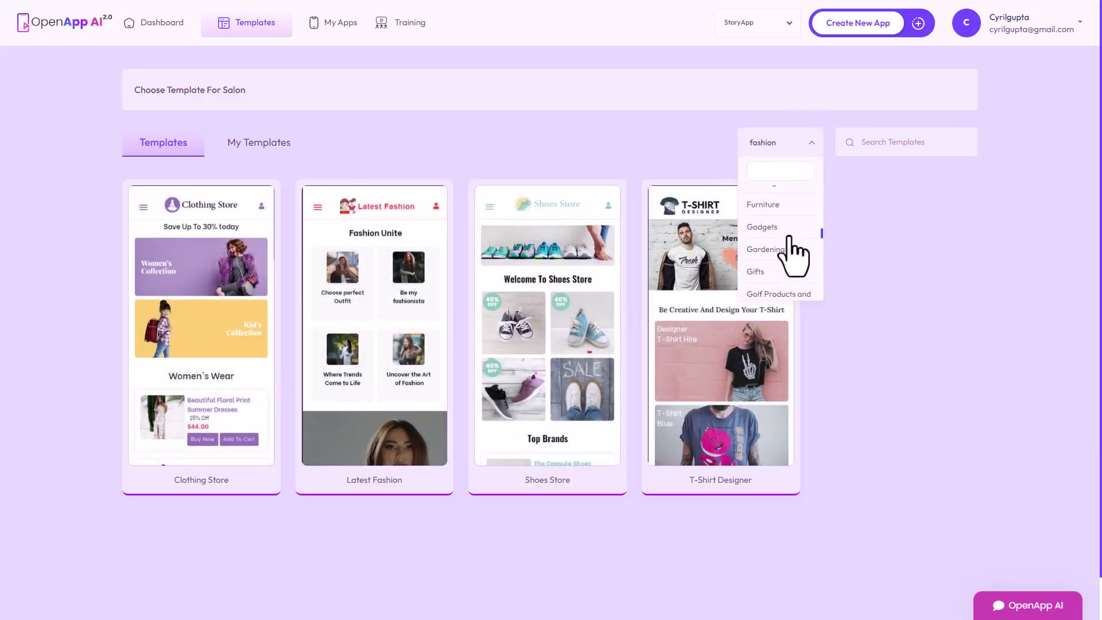
{"action": "scroll", "coordinate": [794, 254], "scroll_direction": "down", "scroll_amount": 2}
{"action": "scroll", "coordinate": [805, 265], "scroll_direction": "down", "scroll_amount": 2}
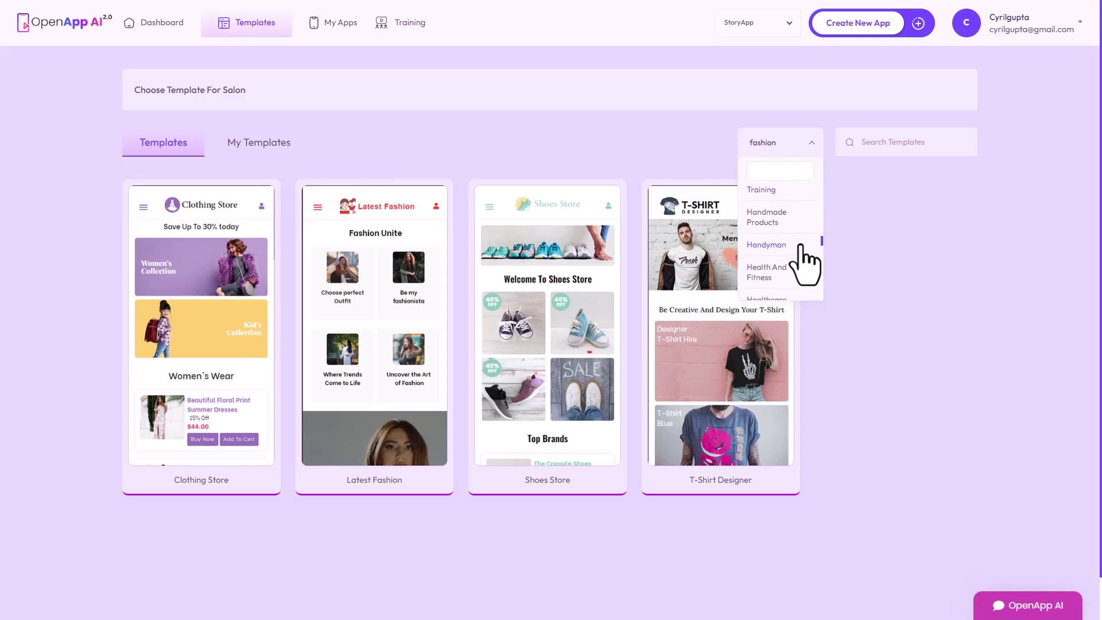
{"action": "scroll", "coordinate": [806, 265], "scroll_direction": "down", "scroll_amount": 3}
{"action": "scroll", "coordinate": [806, 265], "scroll_direction": "down", "scroll_amount": 5}
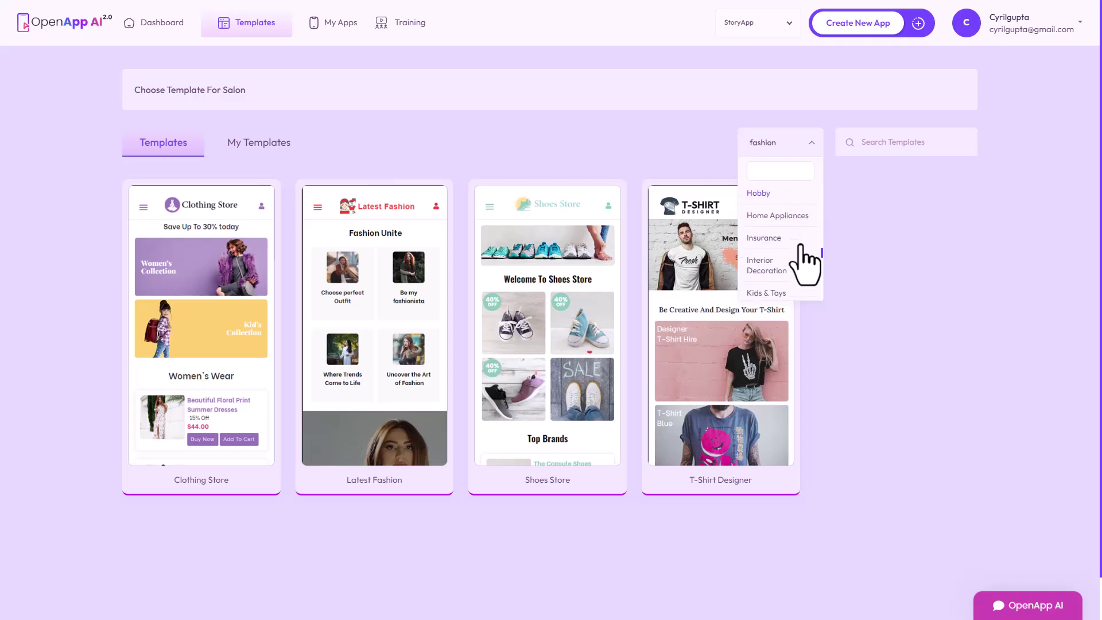
{"action": "scroll", "coordinate": [806, 266], "scroll_direction": "down", "scroll_amount": 8}
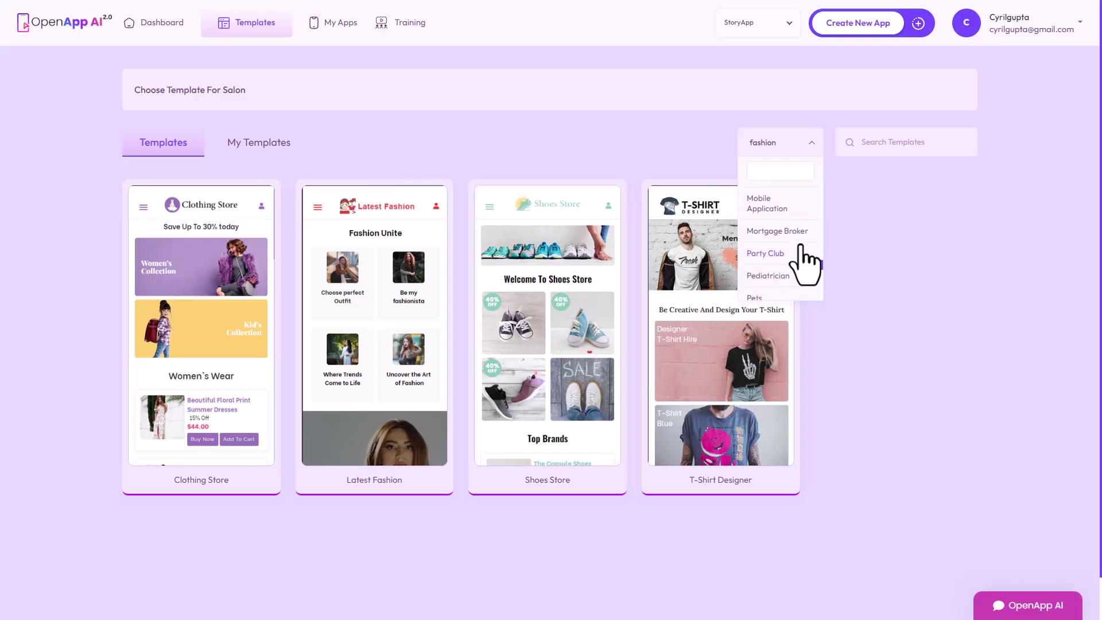
{"action": "scroll", "coordinate": [805, 265], "scroll_direction": "down", "scroll_amount": 6}
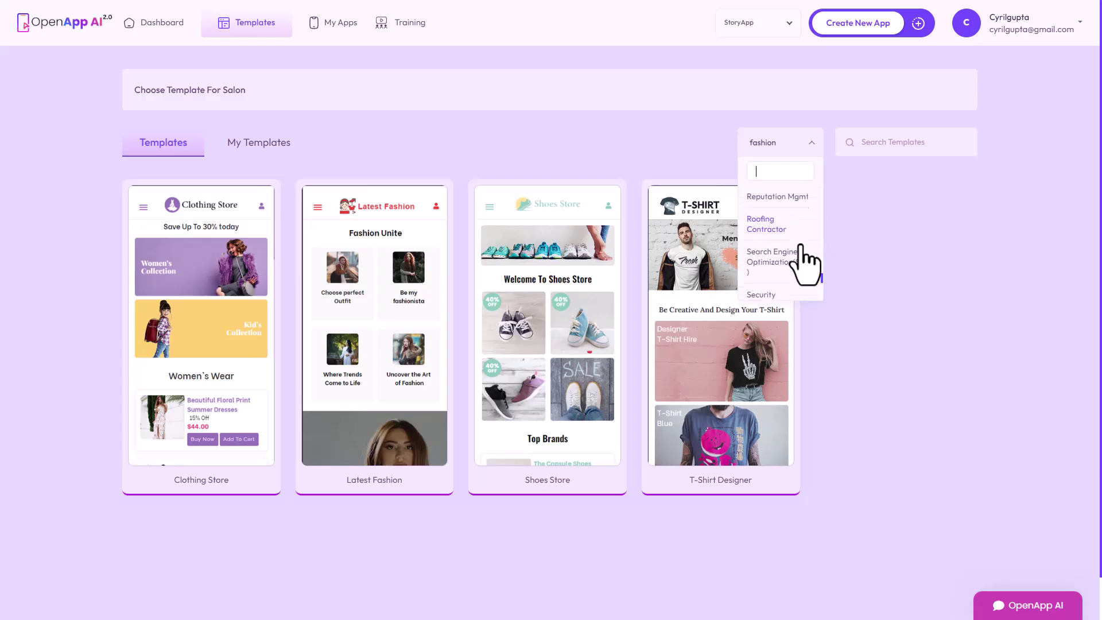
{"action": "type", "text": "bea"}
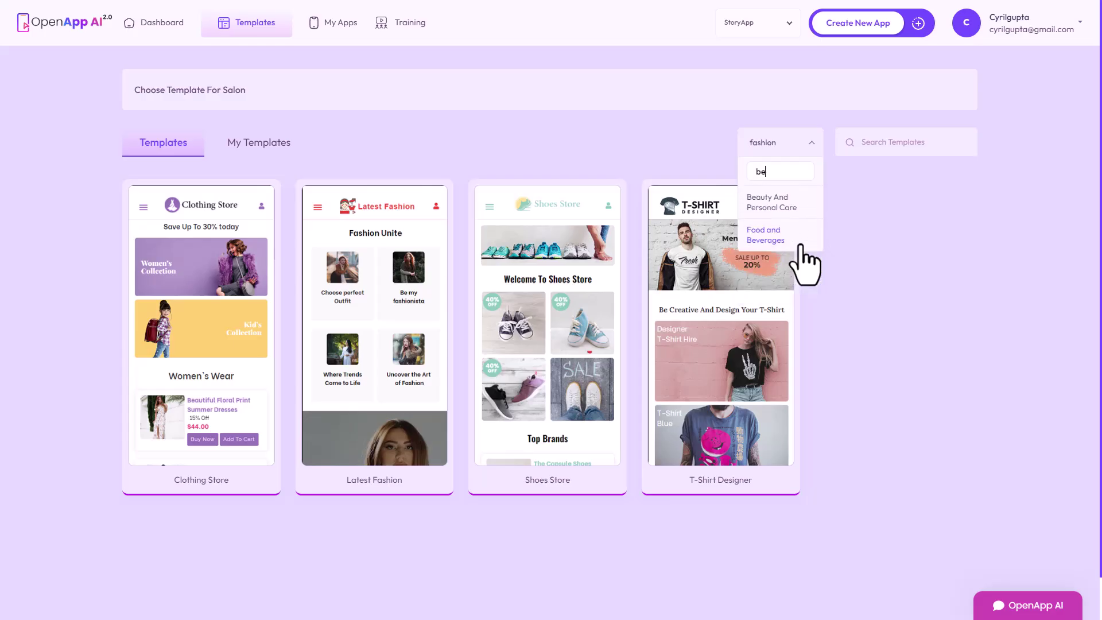
{"action": "left_click", "coordinate": [775, 205]}
{"action": "mouse_move", "coordinate": [233, 365]}
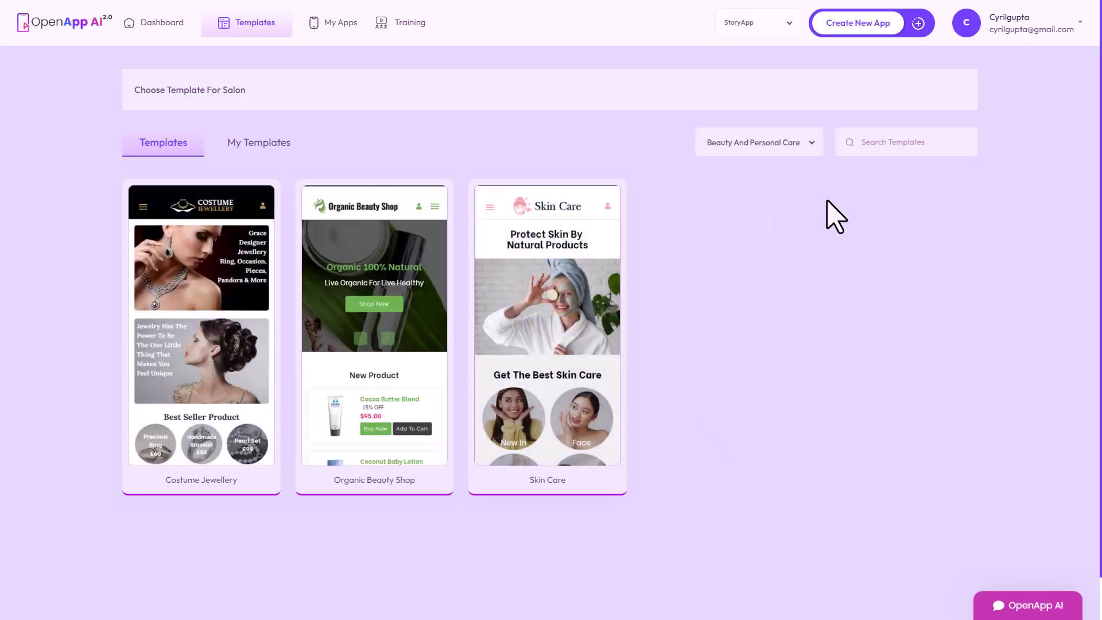
Step: Filter the templates by the Services category
{"action": "left_click", "coordinate": [811, 143]}
{"action": "scroll", "coordinate": [809, 244], "scroll_direction": "down", "scroll_amount": 5}
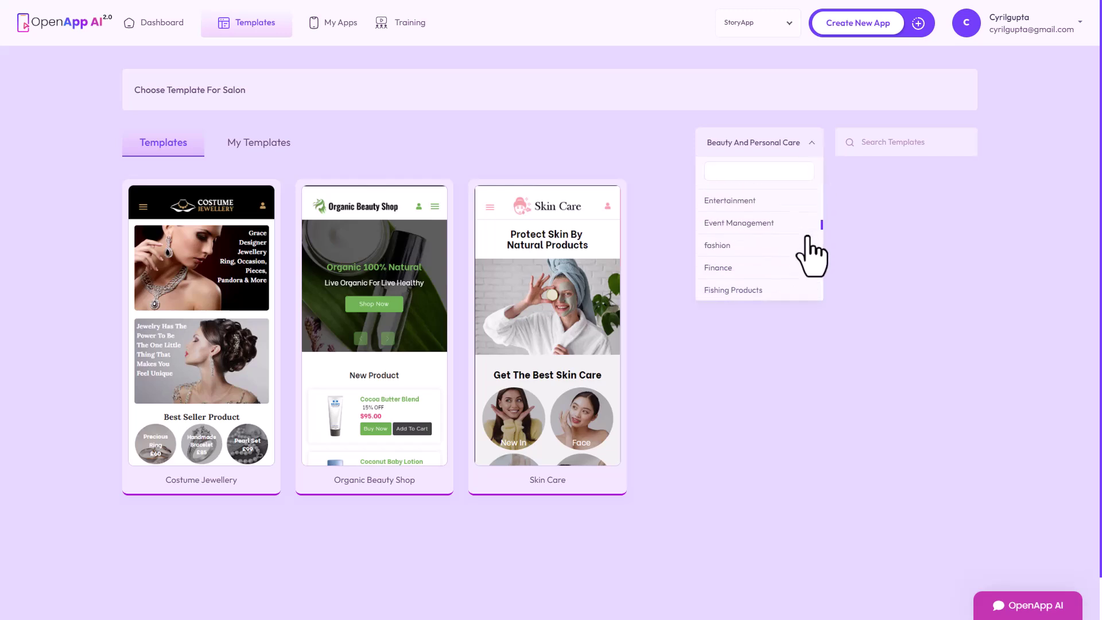
{"action": "scroll", "coordinate": [811, 256], "scroll_direction": "down", "scroll_amount": 10}
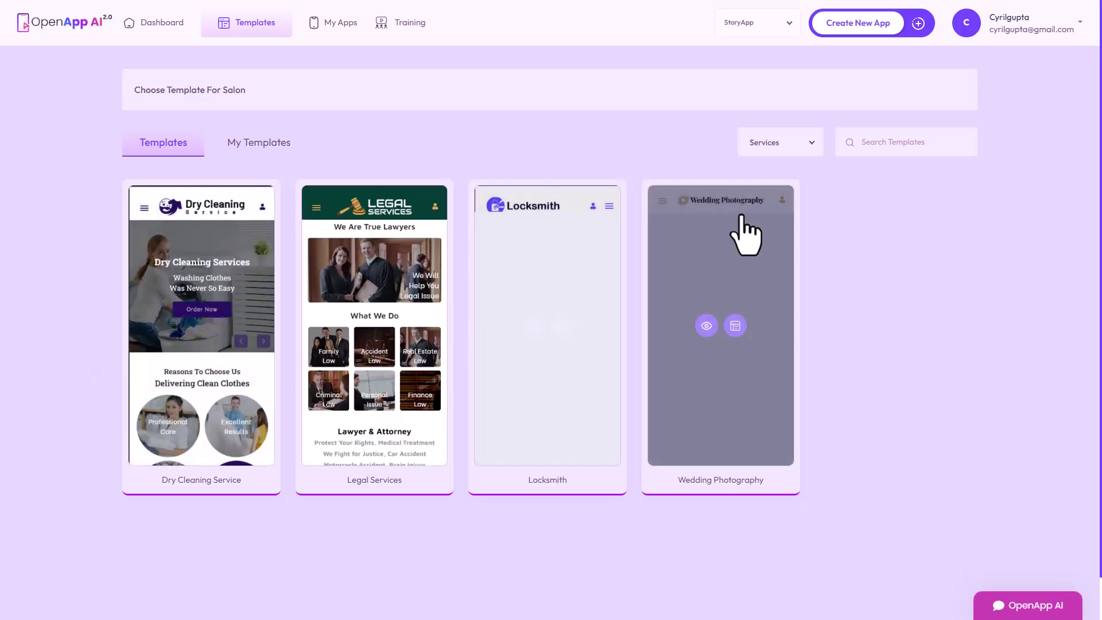
Step: Filter the templates by the Spa category
{"action": "left_click", "coordinate": [778, 144]}
{"action": "scroll", "coordinate": [792, 259], "scroll_direction": "down", "scroll_amount": 5}
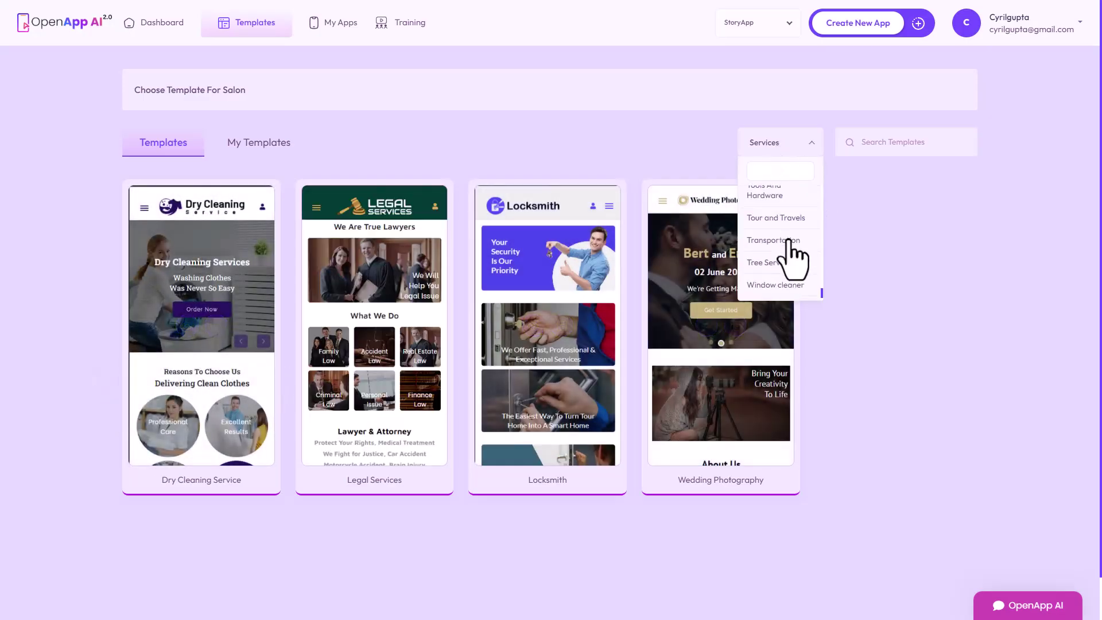
{"action": "scroll", "coordinate": [797, 231], "scroll_direction": "up", "scroll_amount": 3}
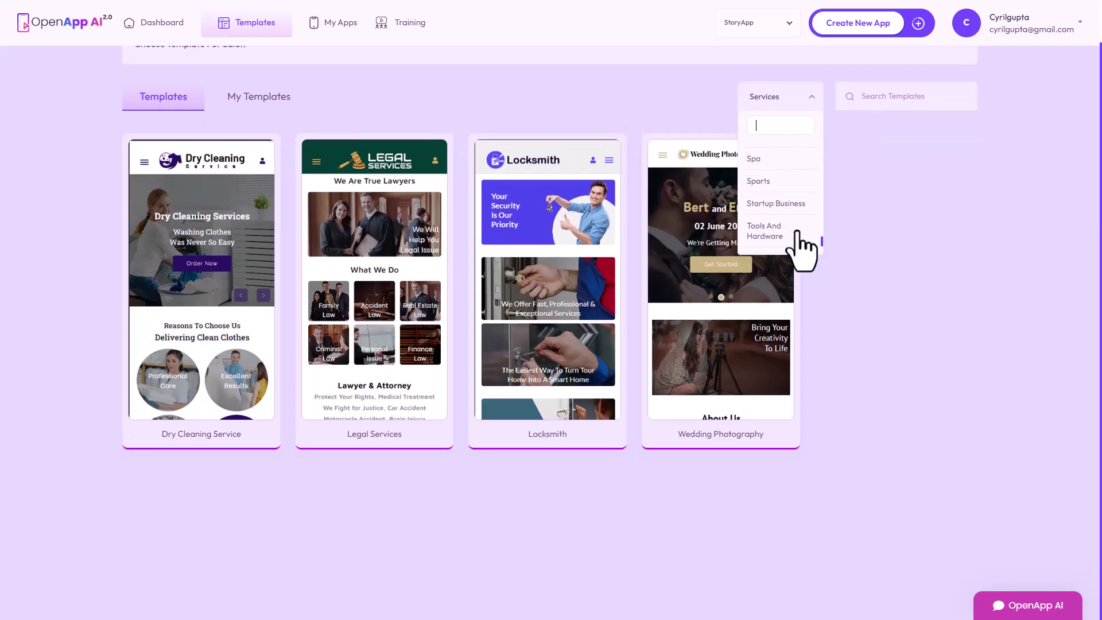
{"action": "scroll", "coordinate": [802, 248], "scroll_direction": "up", "scroll_amount": 3}
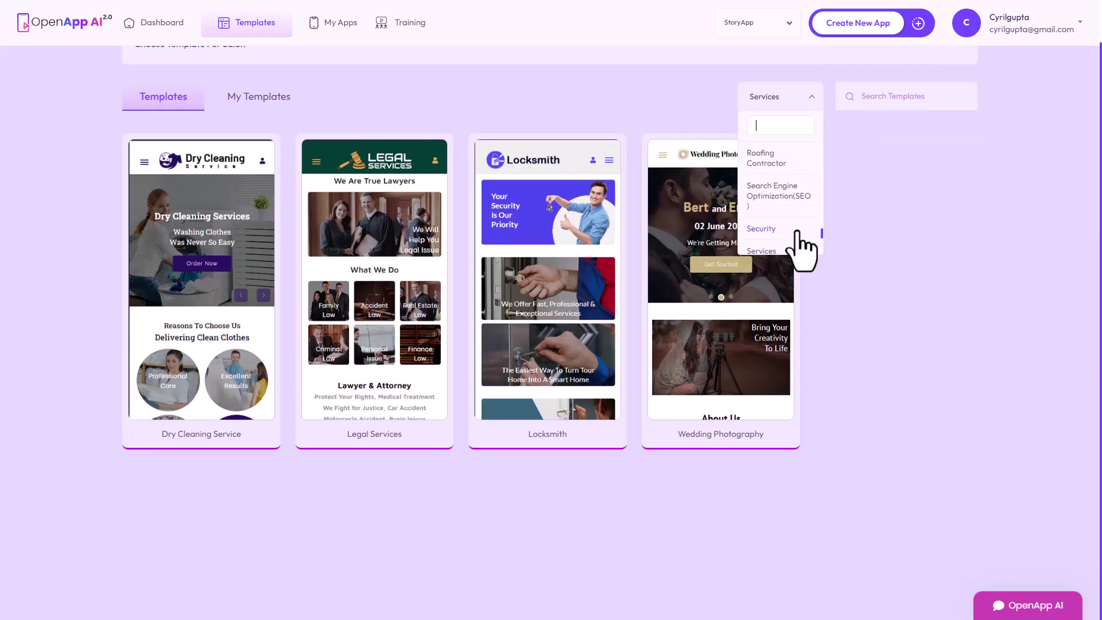
{"action": "scroll", "coordinate": [797, 231], "scroll_direction": "up", "scroll_amount": 2}
{"action": "left_click", "coordinate": [784, 219]}
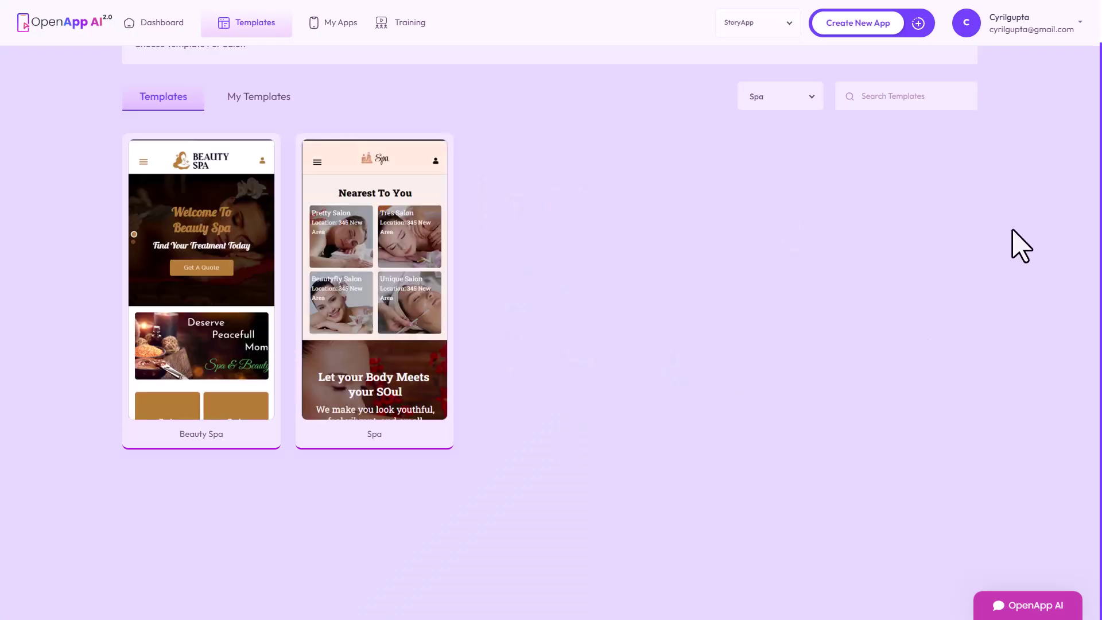
Step: Switch the template category filter from Spa back to fashion
{"action": "left_click", "coordinate": [812, 106]}
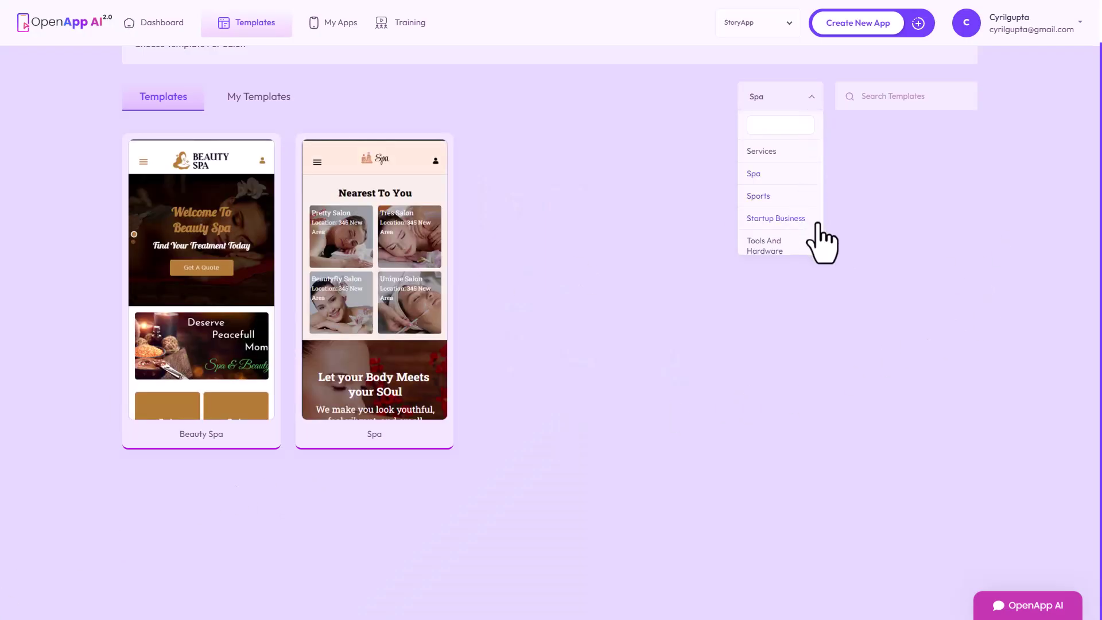
{"action": "scroll", "coordinate": [821, 241], "scroll_direction": "up", "scroll_amount": 5}
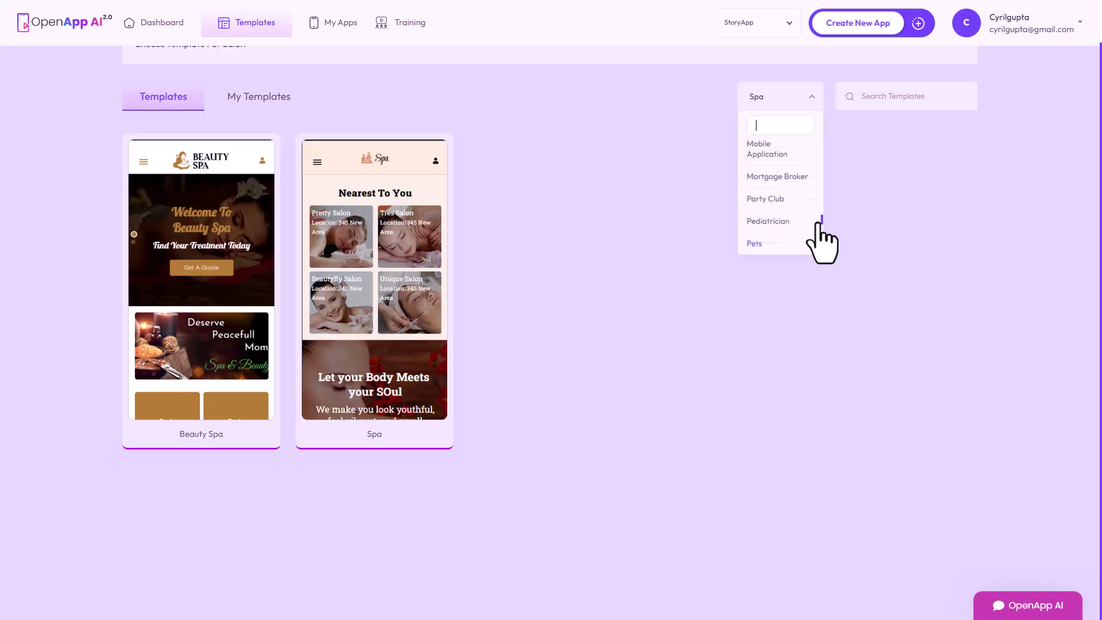
{"action": "scroll", "coordinate": [822, 241], "scroll_direction": "up", "scroll_amount": 6}
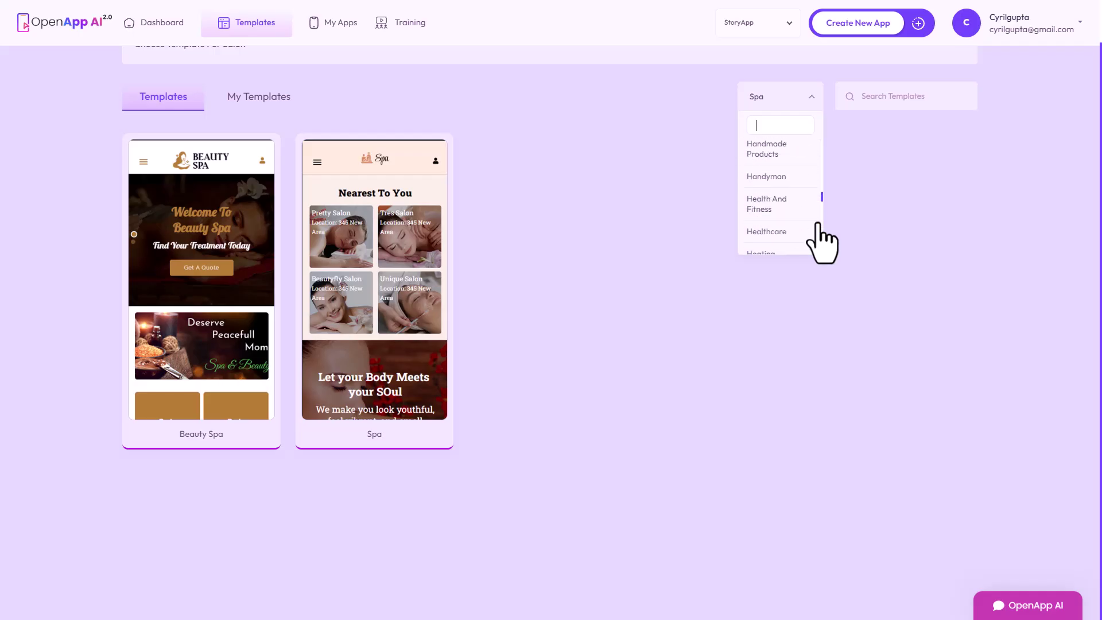
{"action": "scroll", "coordinate": [822, 241], "scroll_direction": "up", "scroll_amount": 4}
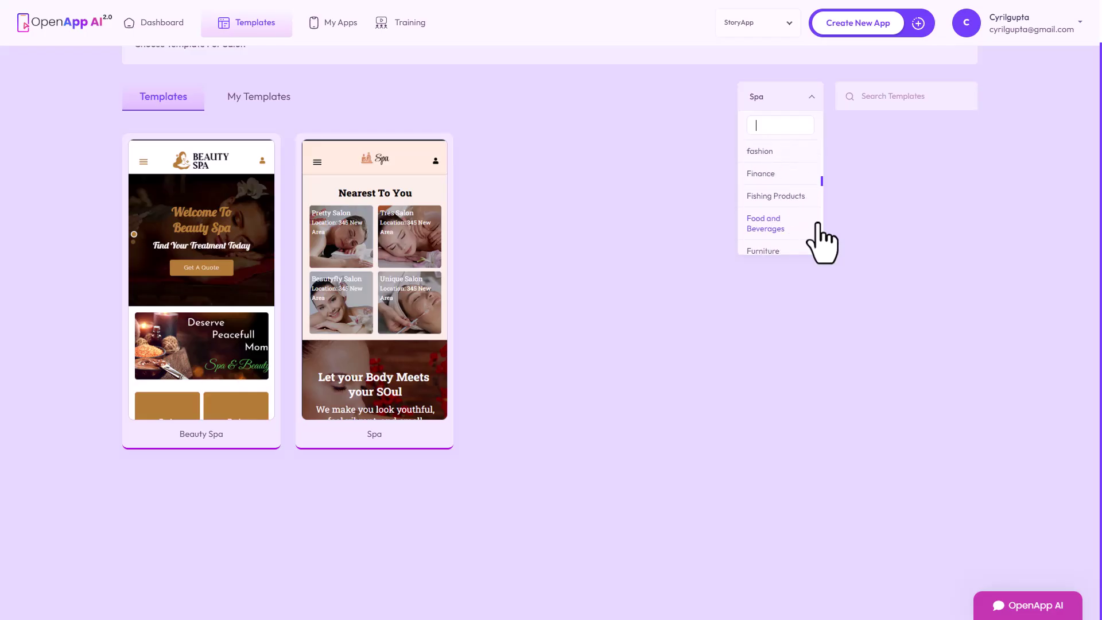
{"action": "scroll", "coordinate": [821, 240], "scroll_direction": "up", "scroll_amount": 1}
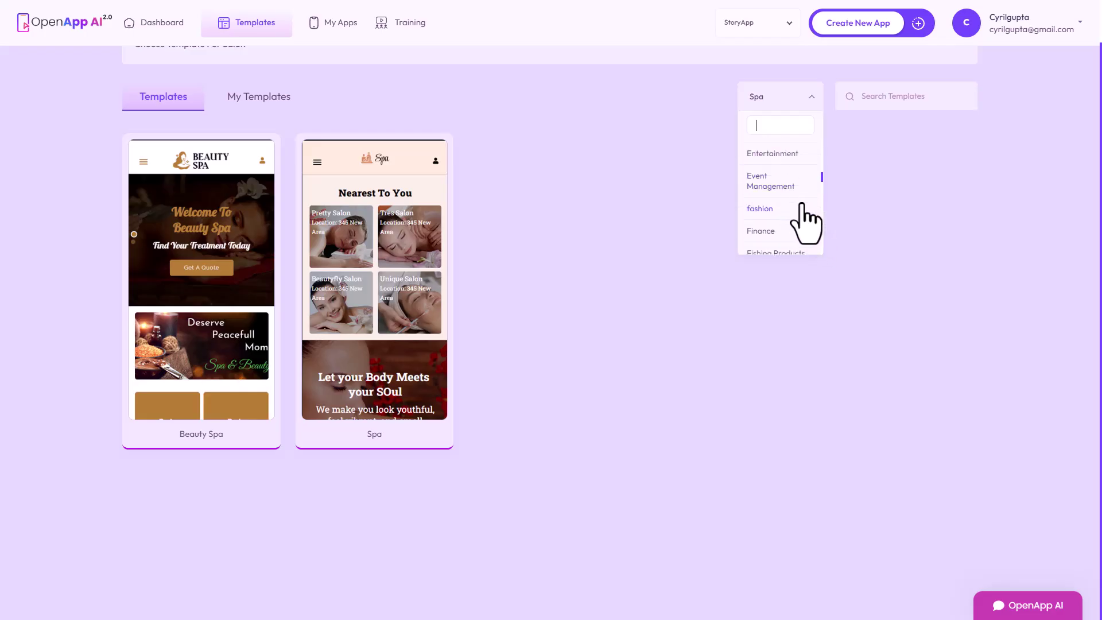
{"action": "left_click", "coordinate": [801, 207]}
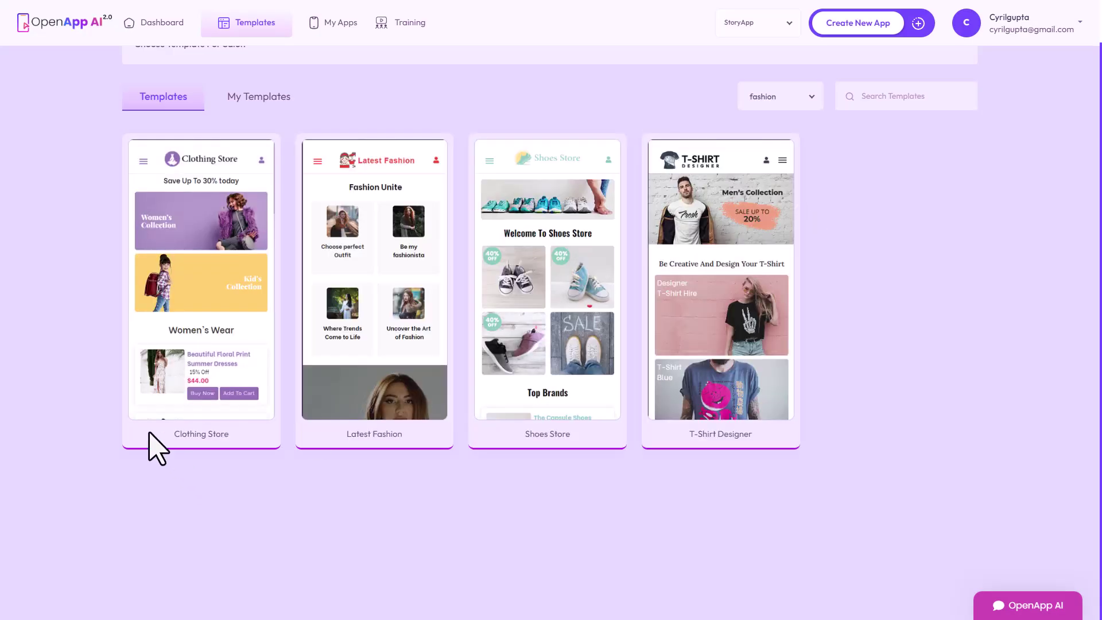
Step: Preview the Shoes Store template and look through the products on its shop page
{"action": "mouse_move", "coordinate": [591, 324]}
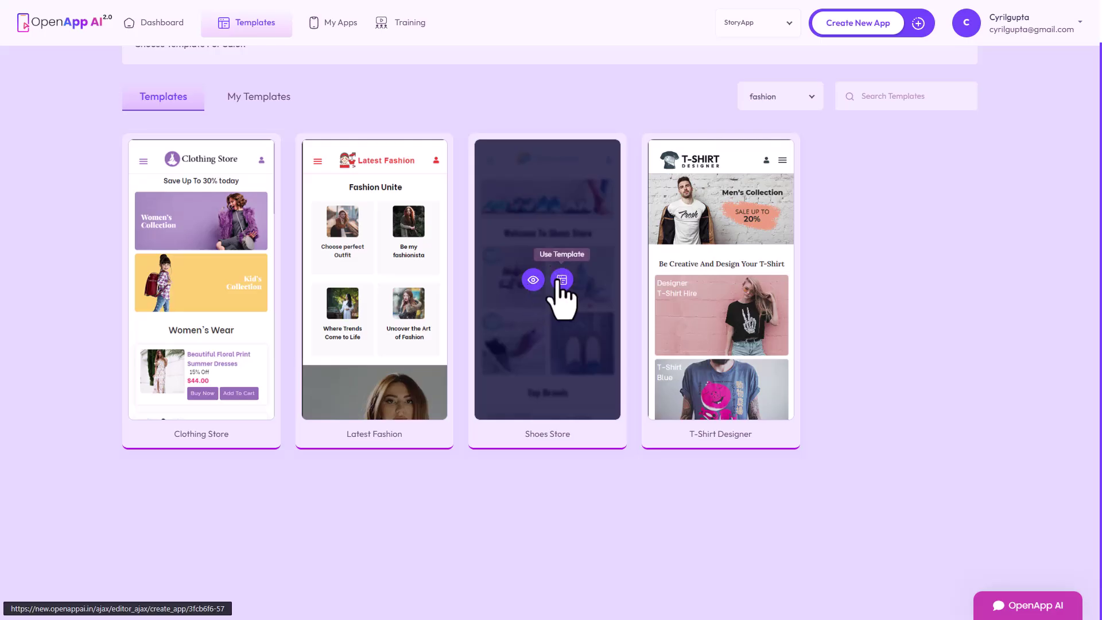
{"action": "left_click", "coordinate": [534, 279]}
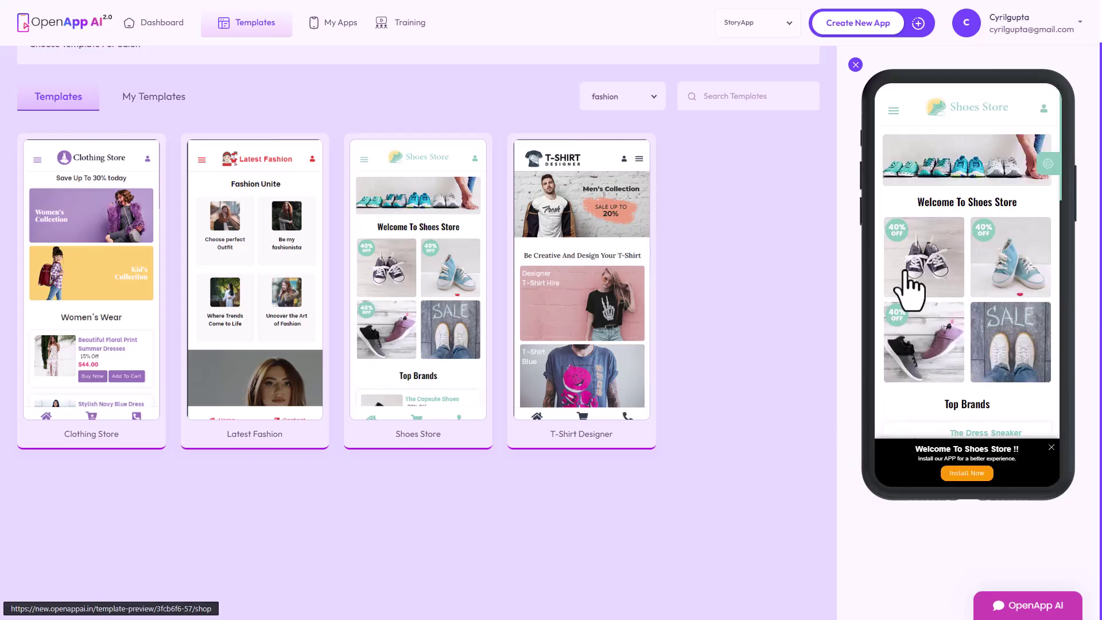
{"action": "left_click", "coordinate": [900, 286]}
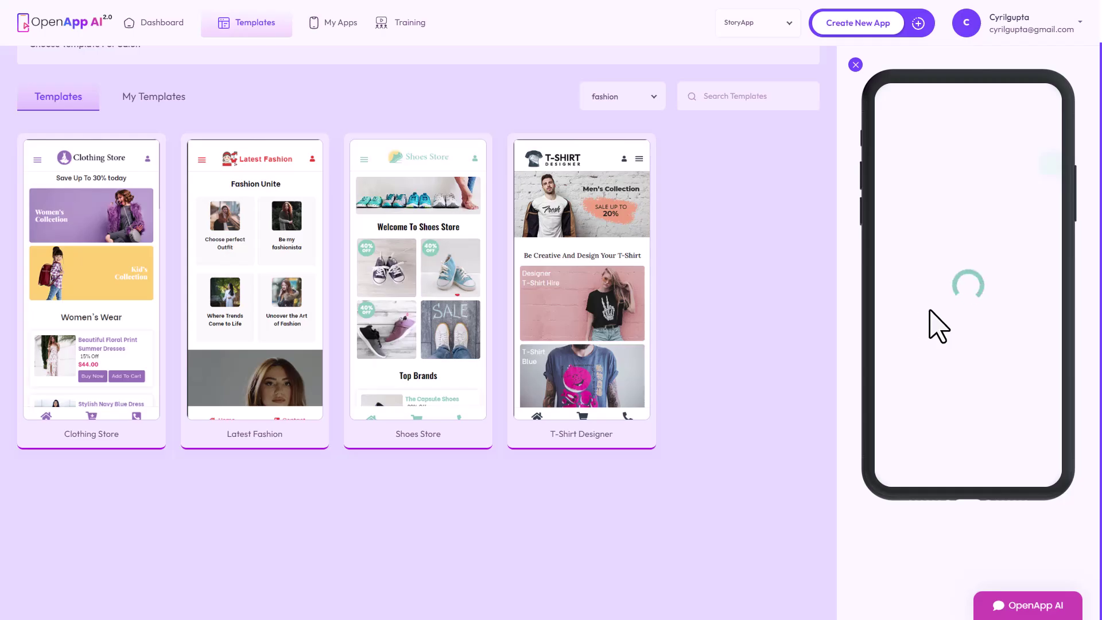
{"action": "scroll", "coordinate": [942, 319], "scroll_direction": "down", "scroll_amount": 5}
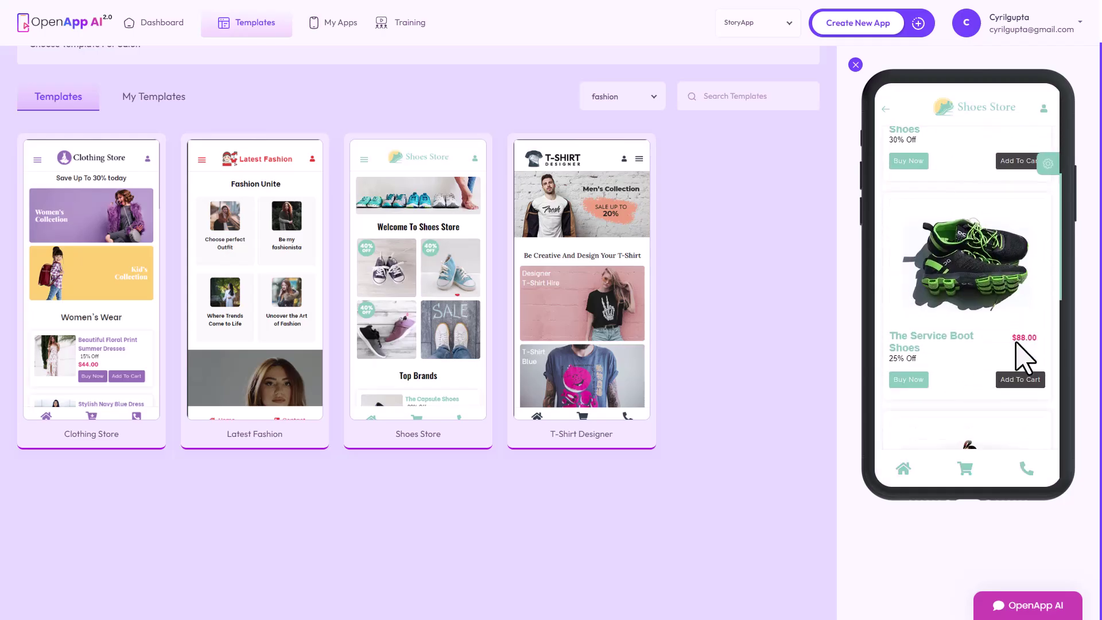
{"action": "scroll", "coordinate": [1015, 337], "scroll_direction": "up", "scroll_amount": 1}
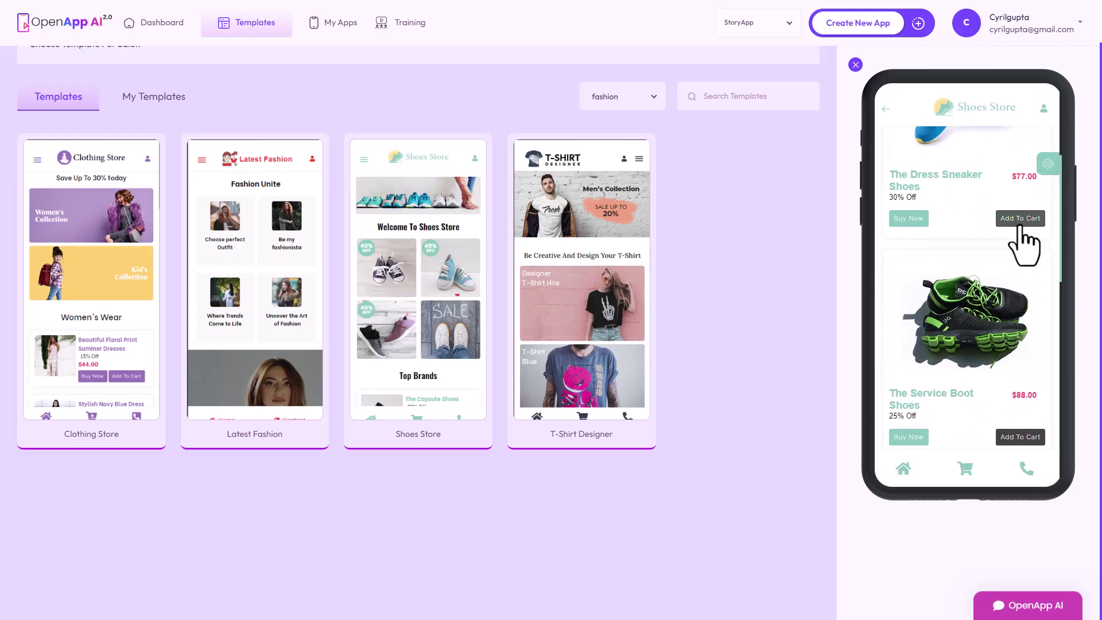
{"action": "scroll", "coordinate": [1027, 385], "scroll_direction": "down", "scroll_amount": 2}
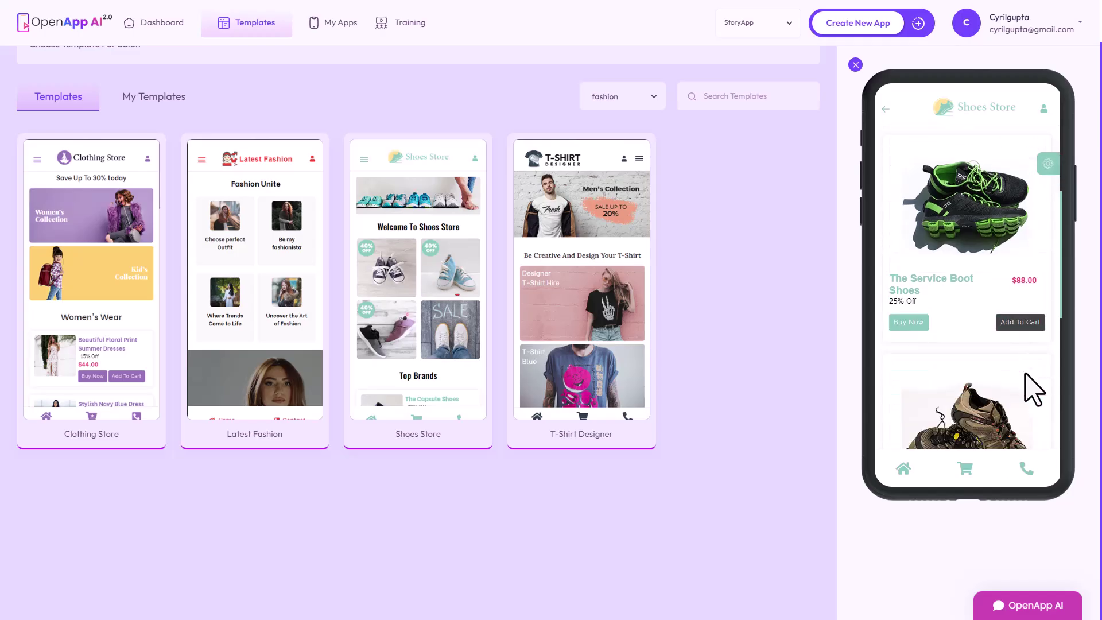
{"action": "scroll", "coordinate": [1031, 390], "scroll_direction": "down", "scroll_amount": 3}
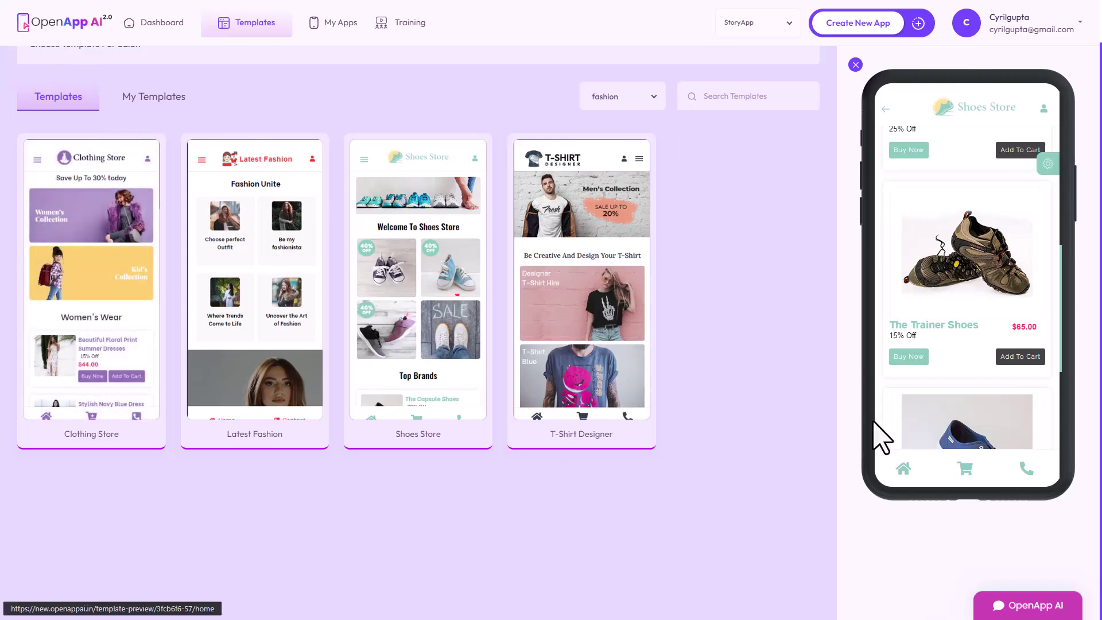
Step: Use the T-Shirt Designer template for the Salon app and save marioshoes as its subdomain
{"action": "mouse_move", "coordinate": [588, 351]}
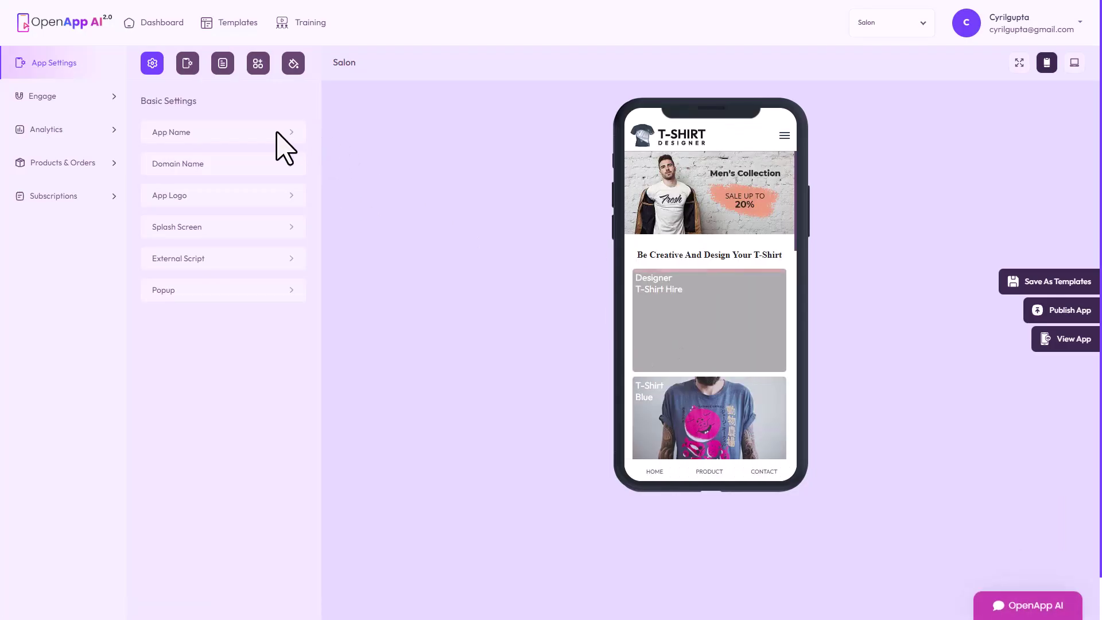
{"action": "left_click", "coordinate": [247, 164]}
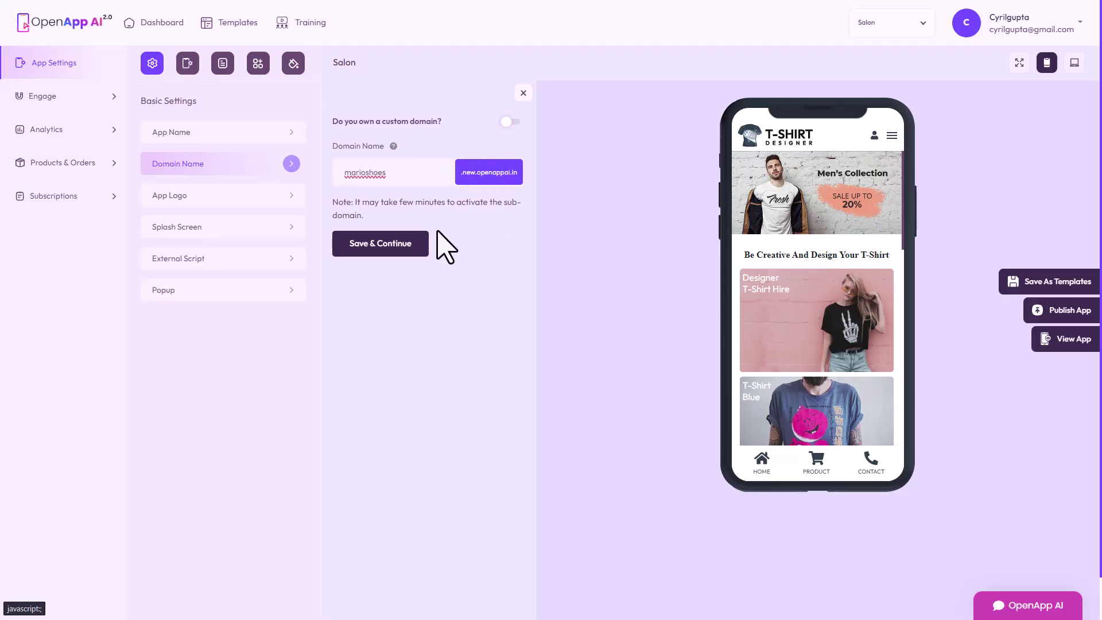
{"action": "left_click", "coordinate": [423, 244]}
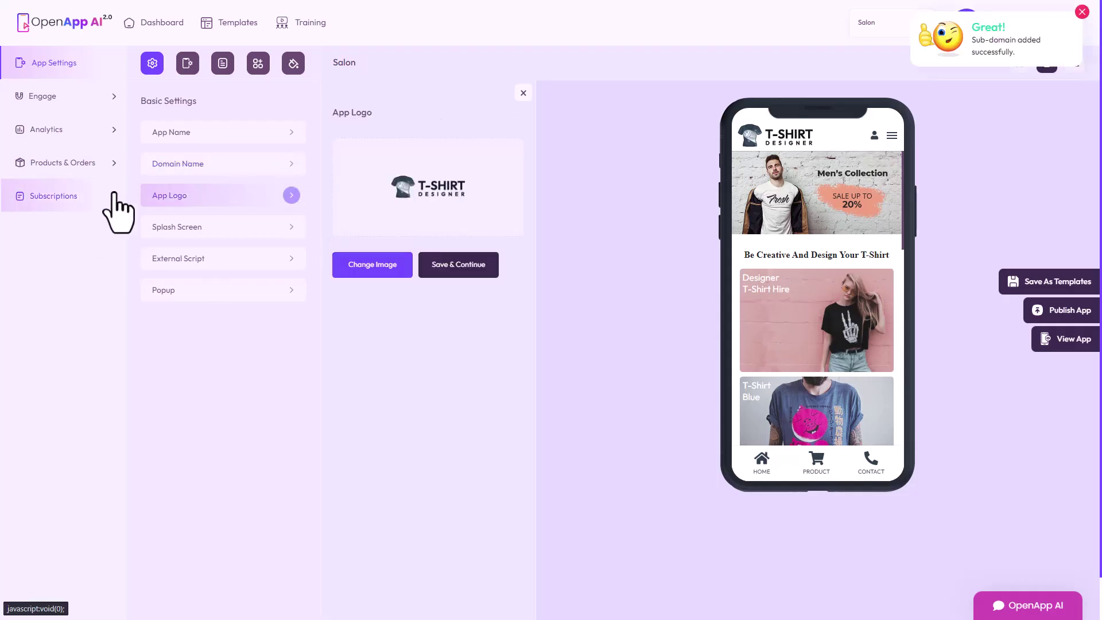
Step: Review the app's name, logo, splash screen, external script and popup settings
{"action": "left_click", "coordinate": [184, 132]}
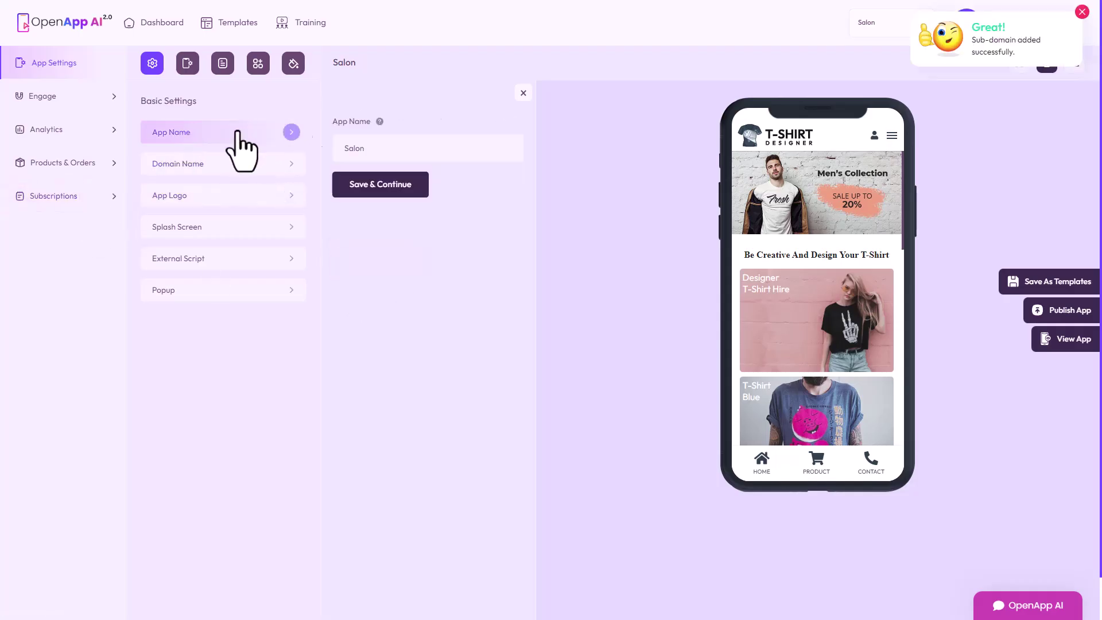
{"action": "double_click", "coordinate": [370, 151]}
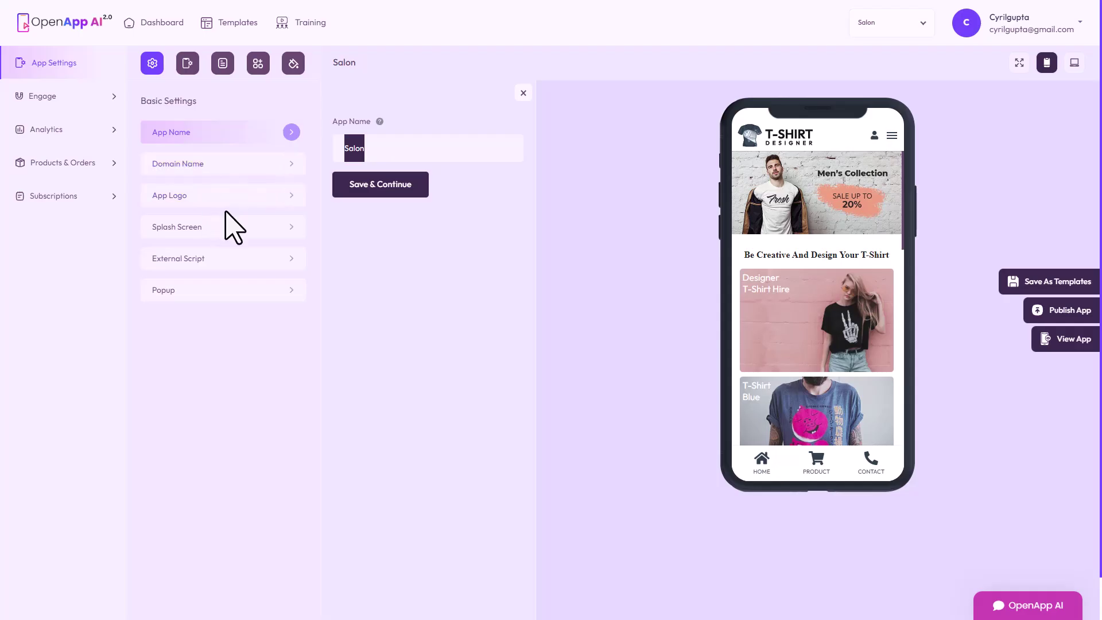
{"action": "left_click", "coordinate": [230, 196]}
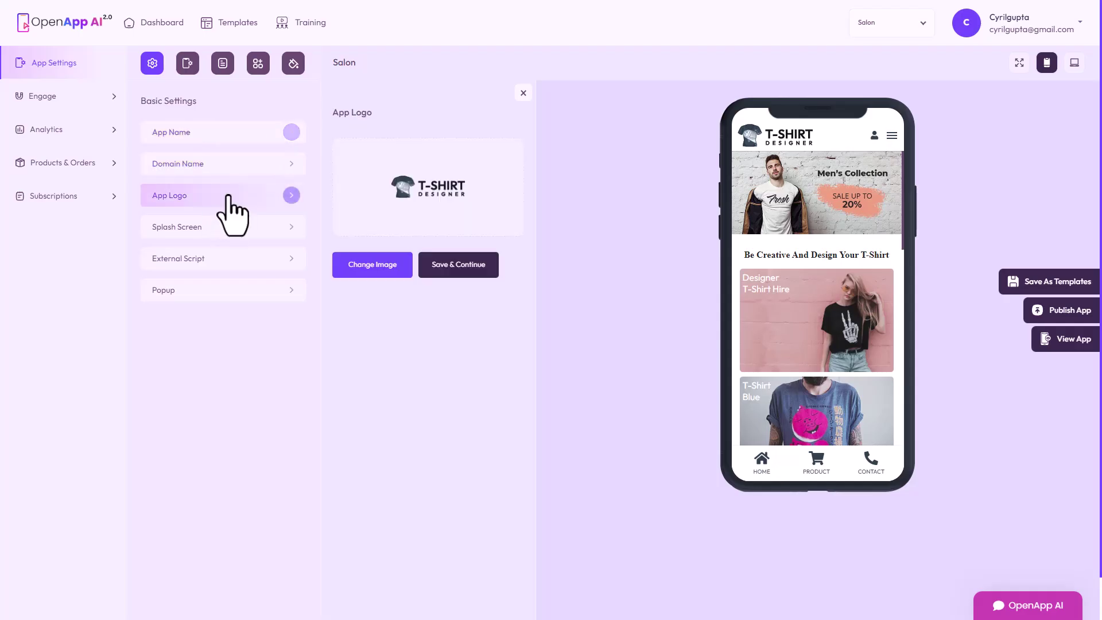
{"action": "left_click", "coordinate": [261, 235]}
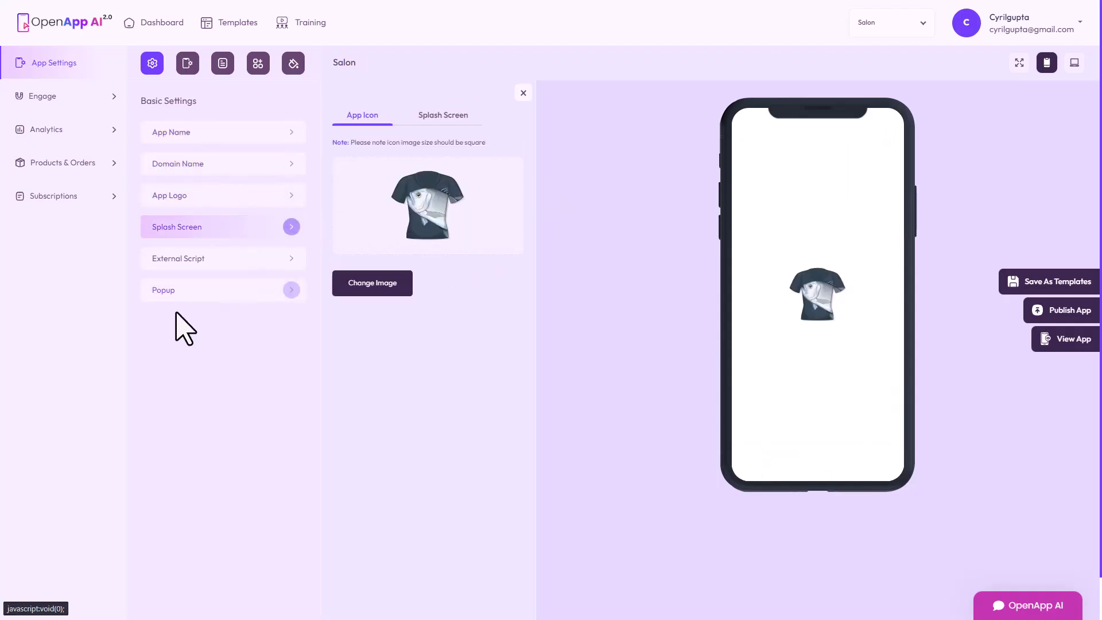
{"action": "left_click", "coordinate": [211, 268]}
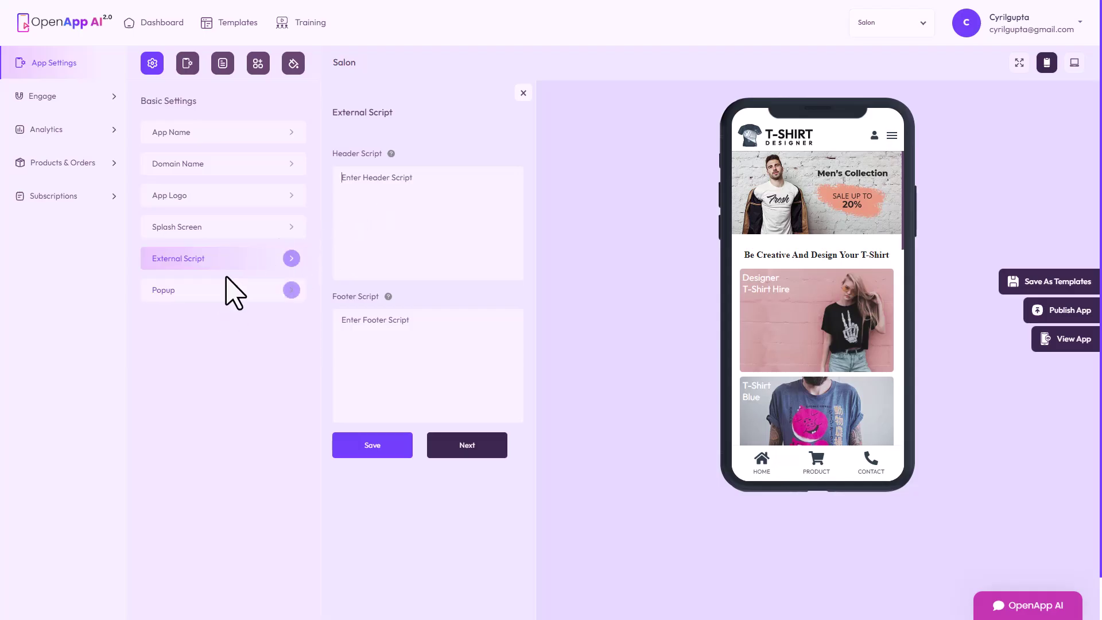
{"action": "left_click", "coordinate": [226, 294]}
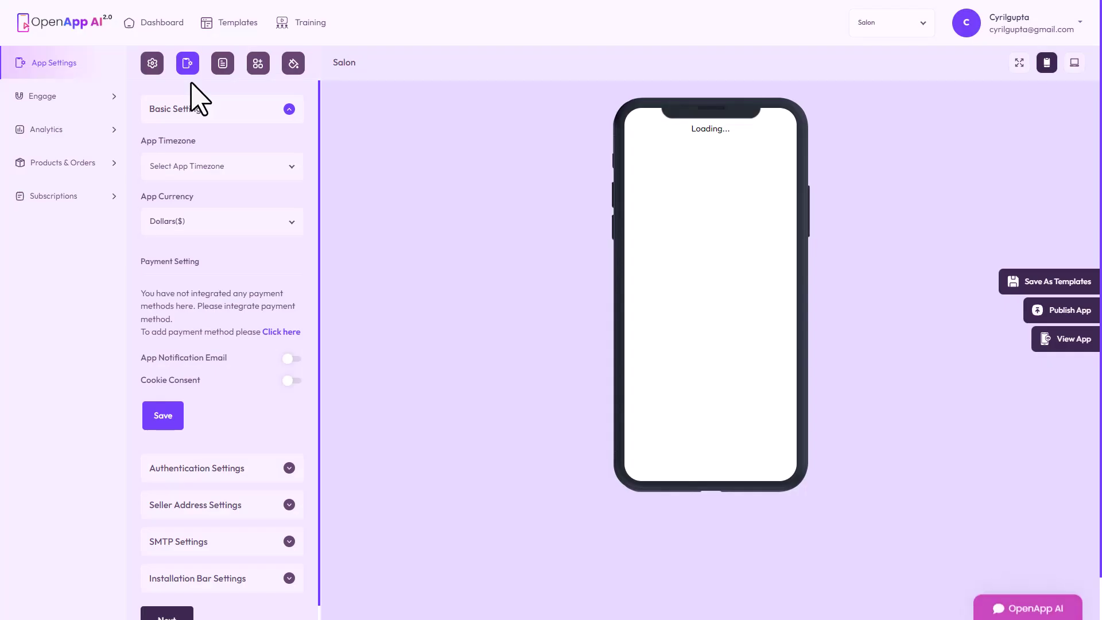
Step: Set the app timezone to Africa/Accra in the basic settings
{"action": "left_click", "coordinate": [235, 166]}
{"action": "left_click", "coordinate": [235, 167]}
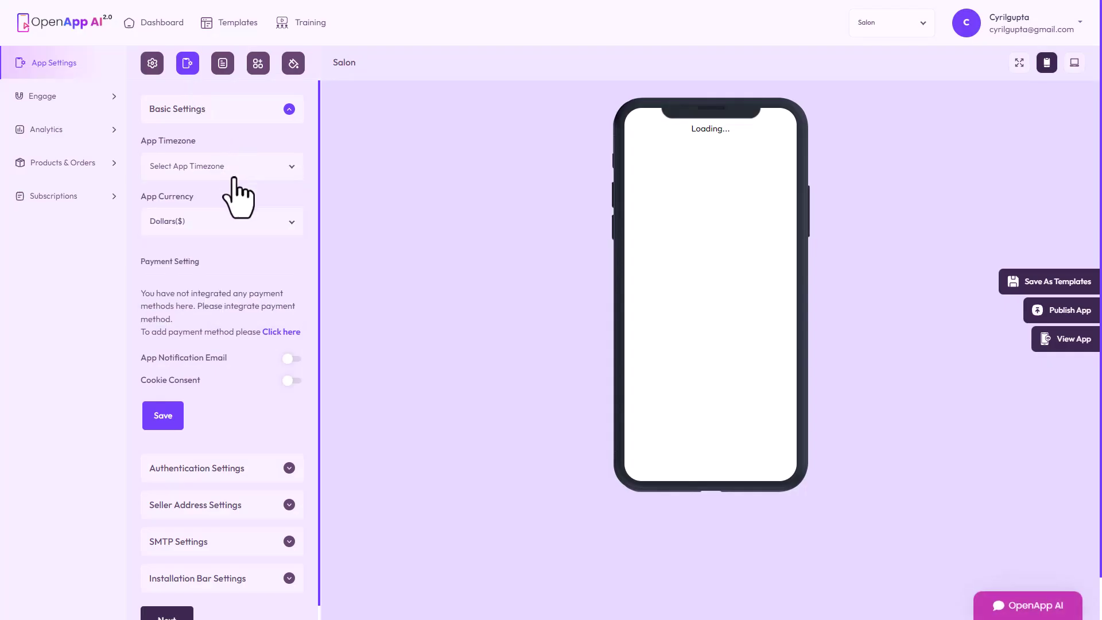
{"action": "left_click", "coordinate": [235, 167]}
{"action": "left_click", "coordinate": [205, 241]}
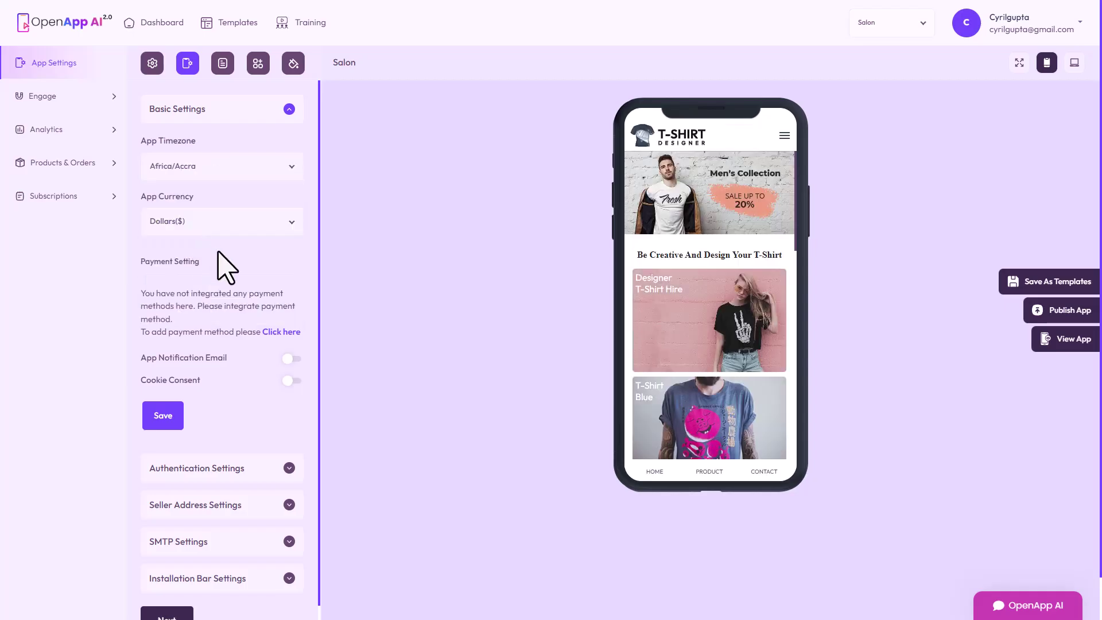
Step: Review the app's authentication options and the seller address fields
{"action": "scroll", "coordinate": [227, 267], "scroll_direction": "down", "scroll_amount": 1}
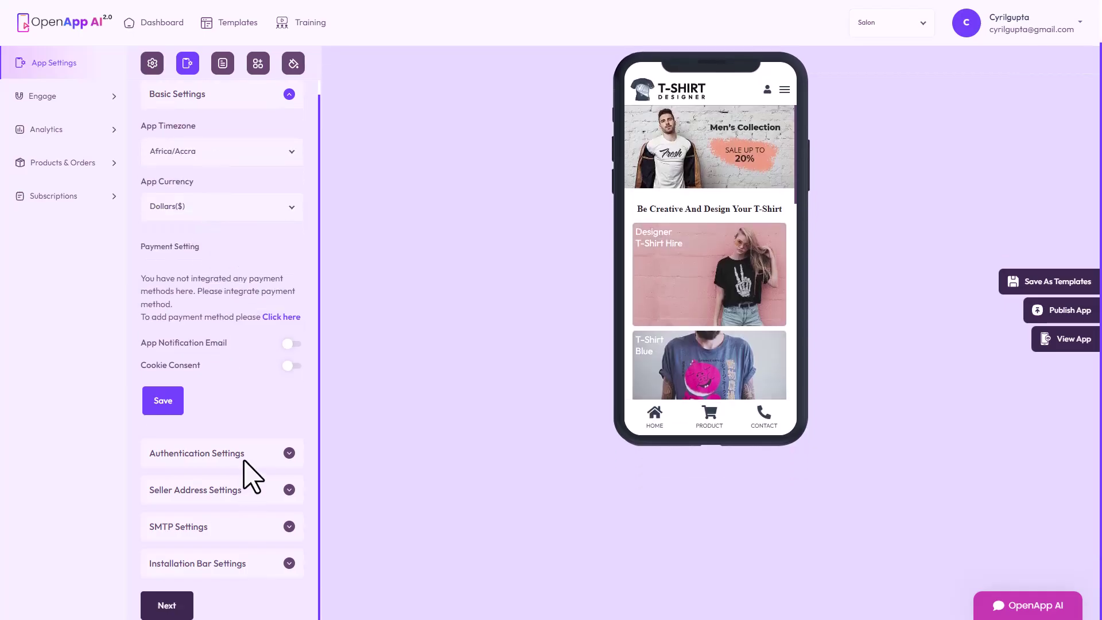
{"action": "left_click", "coordinate": [290, 454]}
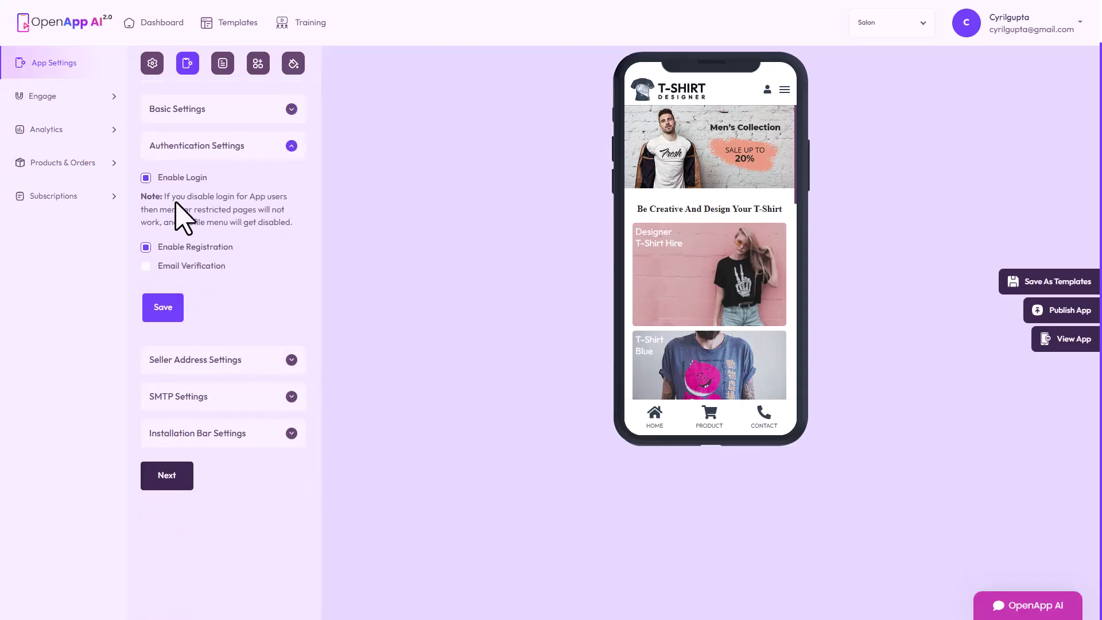
{"action": "left_click", "coordinate": [292, 360]}
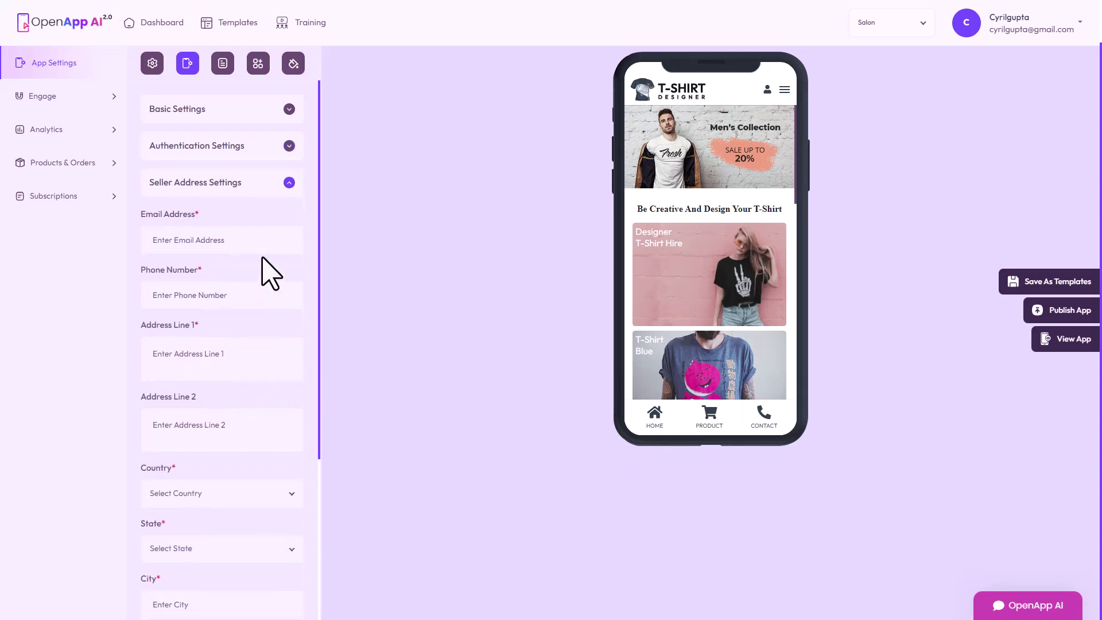
{"action": "scroll", "coordinate": [256, 240], "scroll_direction": "down", "scroll_amount": 2}
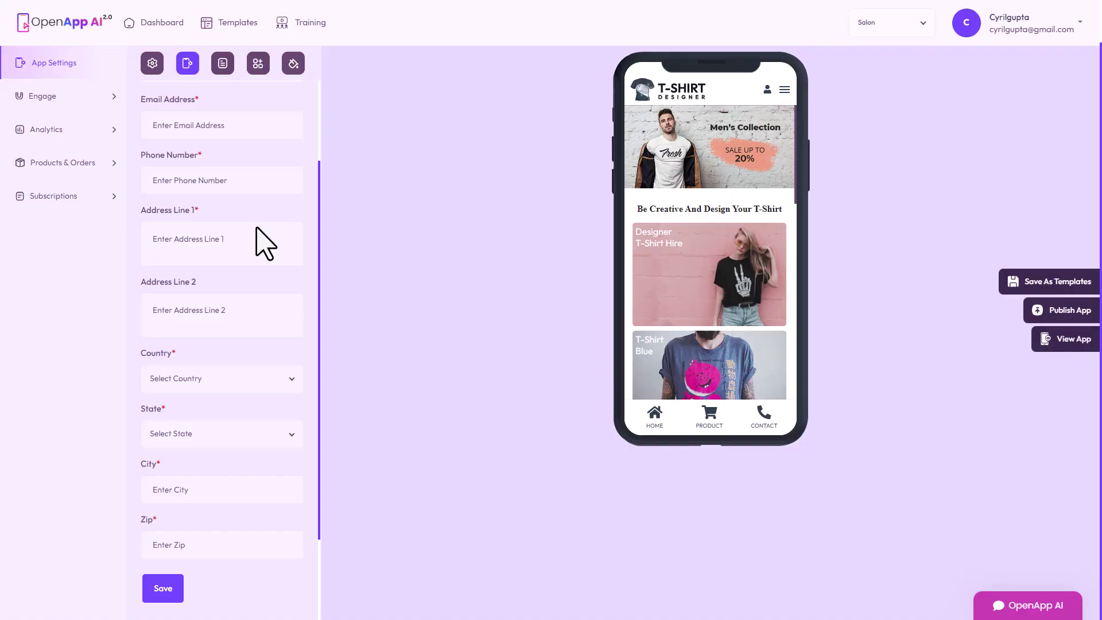
{"action": "scroll", "coordinate": [213, 279], "scroll_direction": "up", "scroll_amount": 1}
{"action": "scroll", "coordinate": [223, 294], "scroll_direction": "up", "scroll_amount": 1}
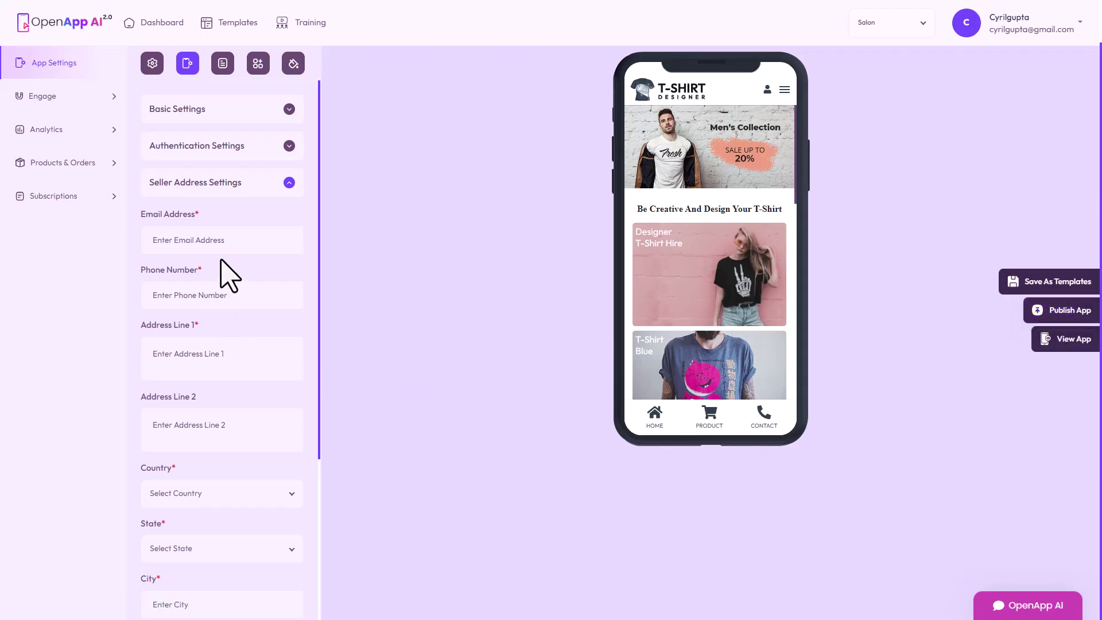
Step: Enter the seller's email address, phone number and first address line in the seller address settings
{"action": "left_click", "coordinate": [229, 241]}
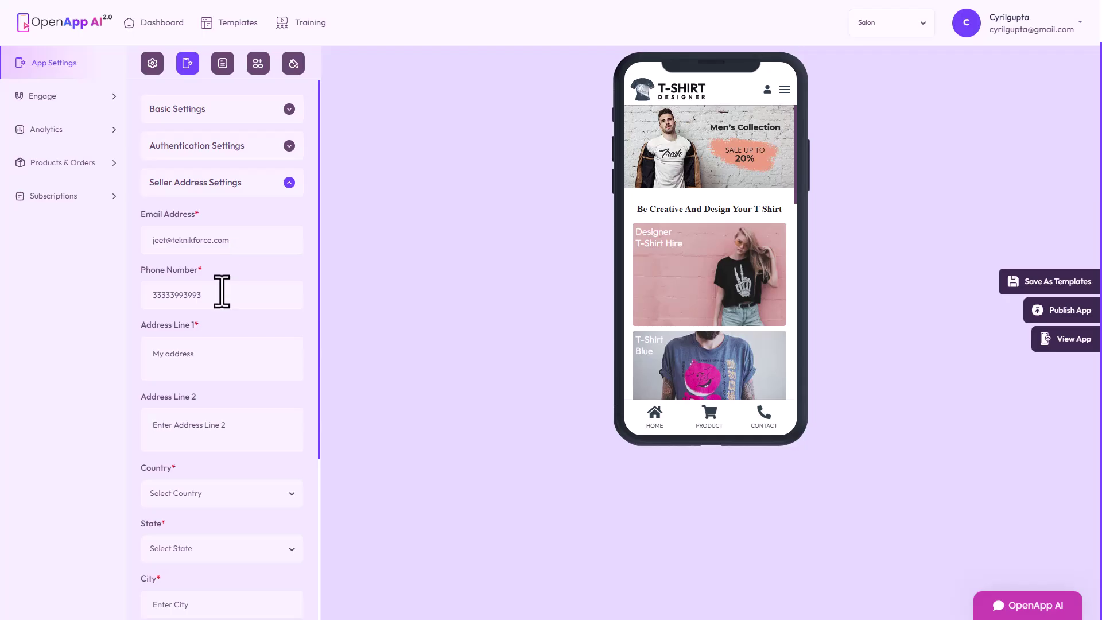
{"action": "scroll", "coordinate": [266, 394], "scroll_direction": "down", "scroll_amount": 3}
{"action": "left_click", "coordinate": [261, 330]}
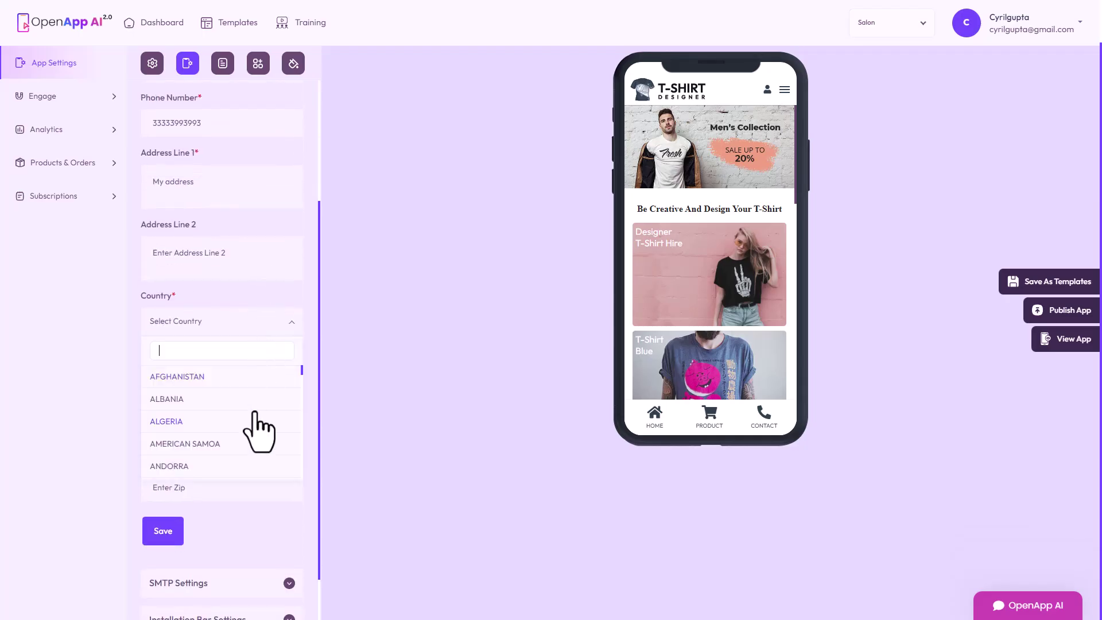
{"action": "left_click", "coordinate": [252, 418]}
{"action": "left_click", "coordinate": [219, 384]}
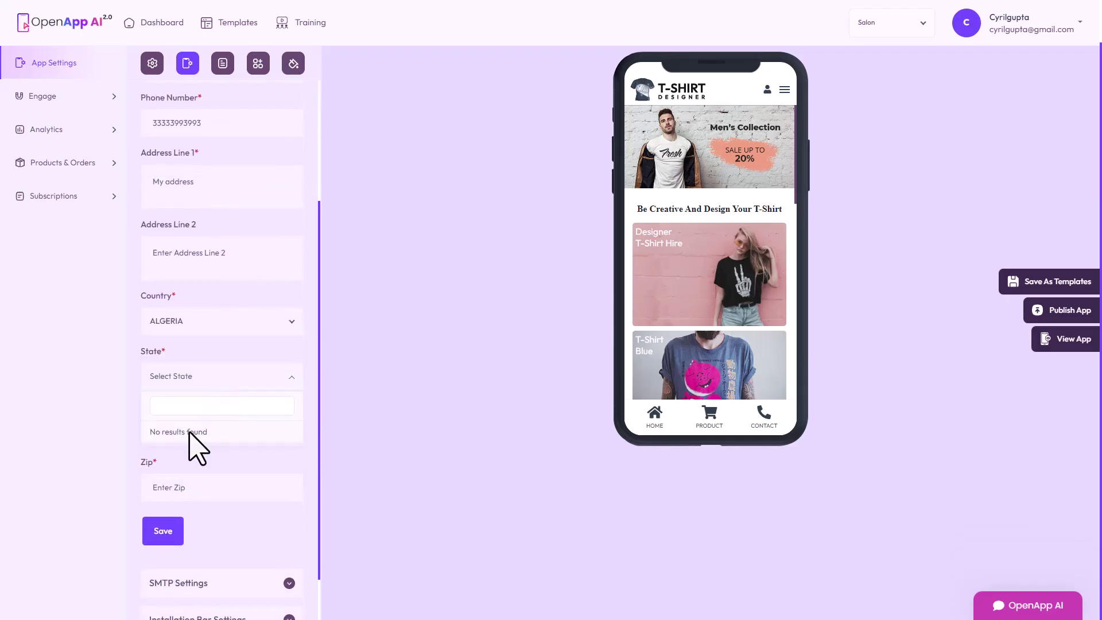
Step: Set the seller's country to American Samoa and the state to Eastern
{"action": "left_click", "coordinate": [214, 325]}
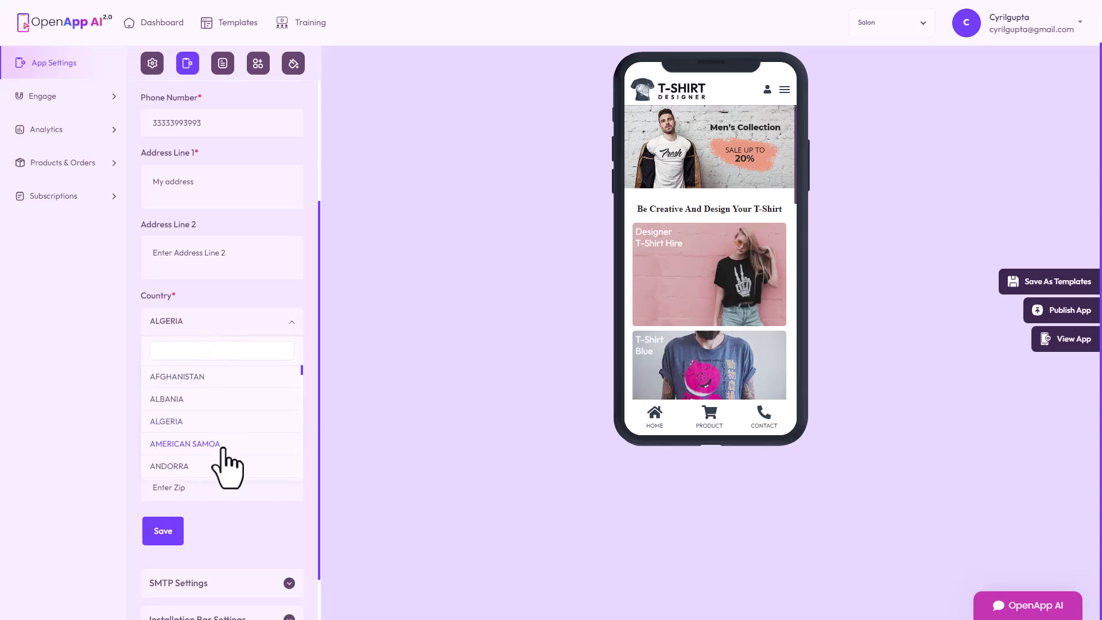
{"action": "left_click", "coordinate": [217, 444]}
{"action": "left_click", "coordinate": [219, 377]}
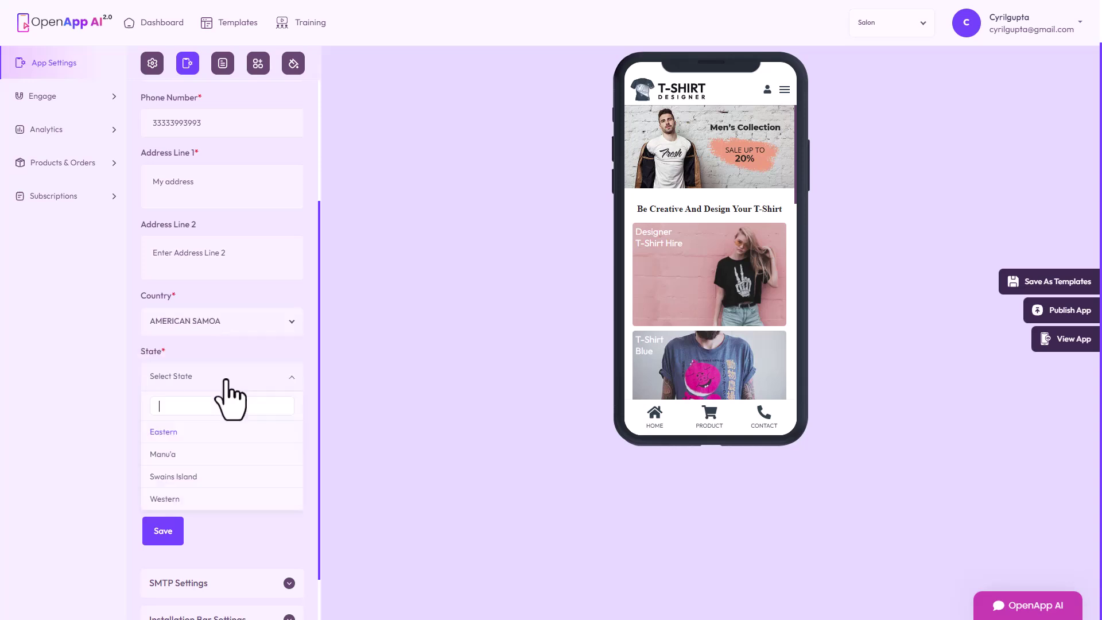
{"action": "left_click", "coordinate": [218, 433]}
Step: Enter the seller's city and zip code and save the seller address settings
{"action": "left_click", "coordinate": [221, 433]}
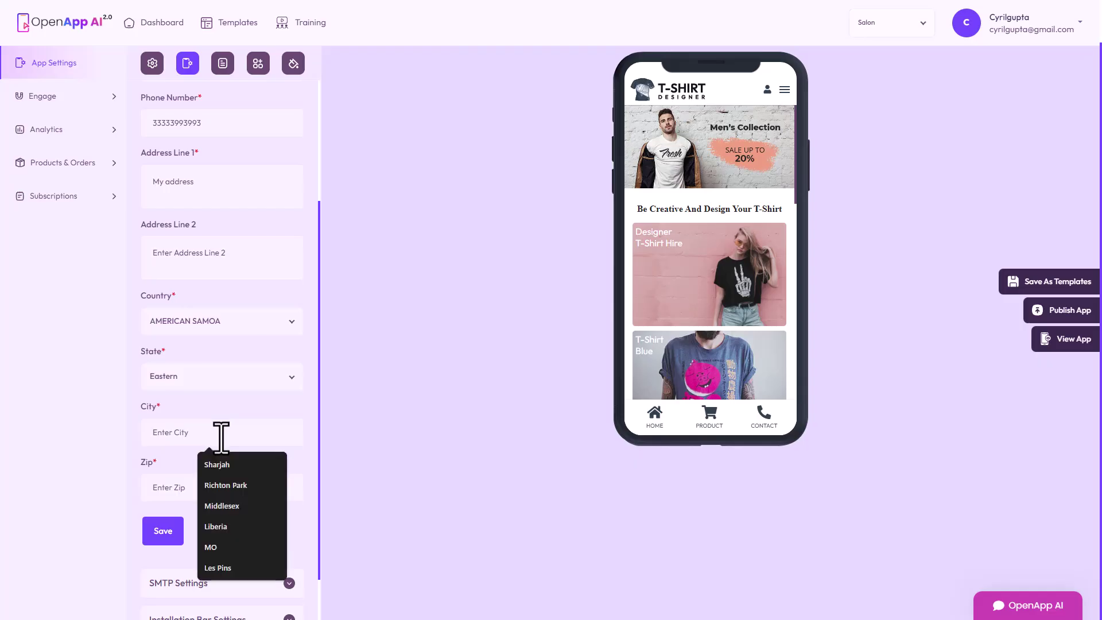
{"action": "type", "text": "Mui"}
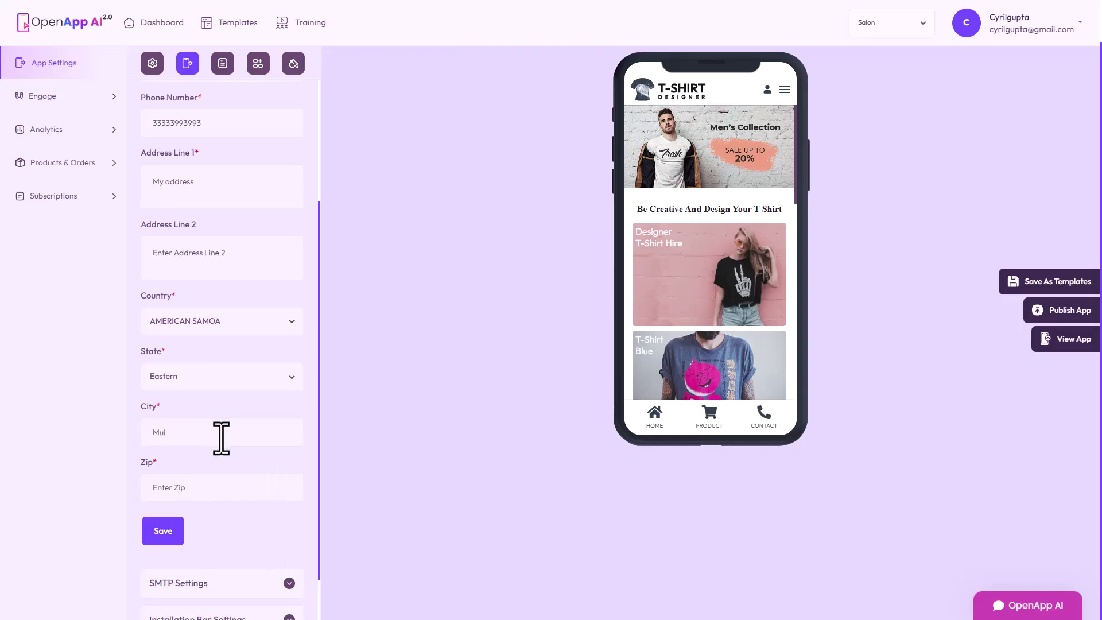
{"action": "type", "text": "322333"}
{"action": "left_click", "coordinate": [173, 531]}
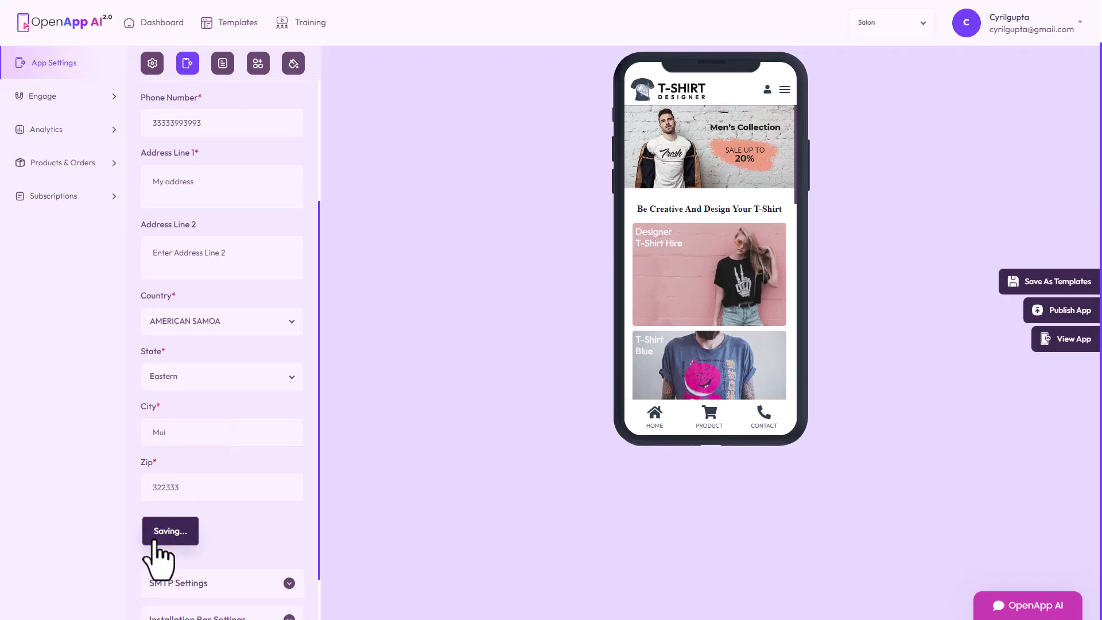
Step: Set the SMTP From Name to Mainmail, host to myhost.com, port to 587, enter the from email, user name and password, and save
{"action": "scroll", "coordinate": [206, 505], "scroll_direction": "down", "scroll_amount": 1}
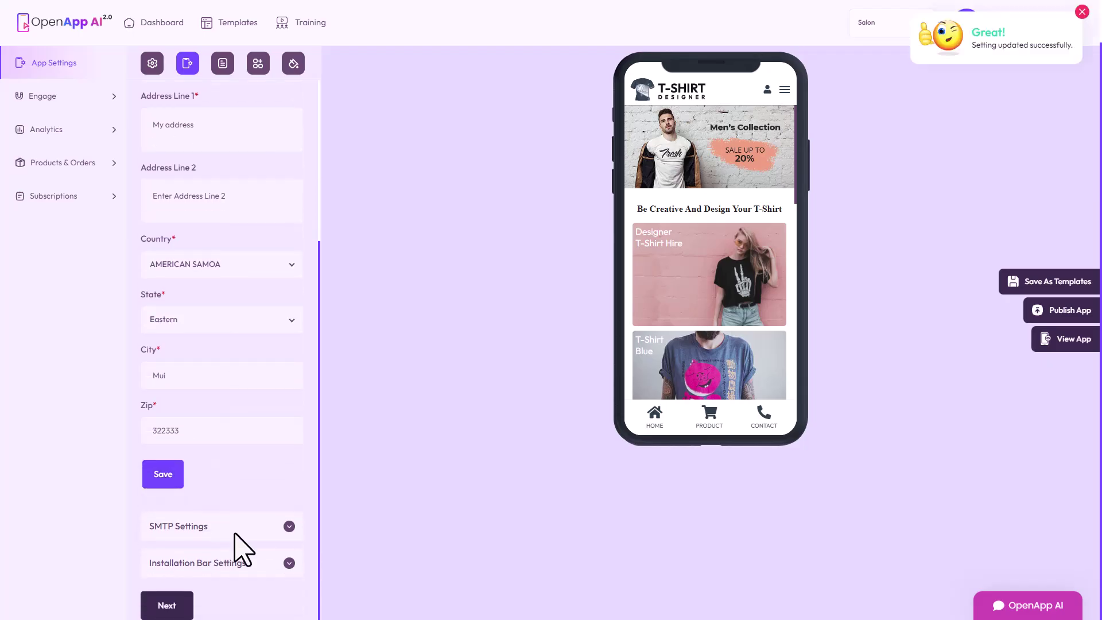
{"action": "left_click", "coordinate": [289, 527]}
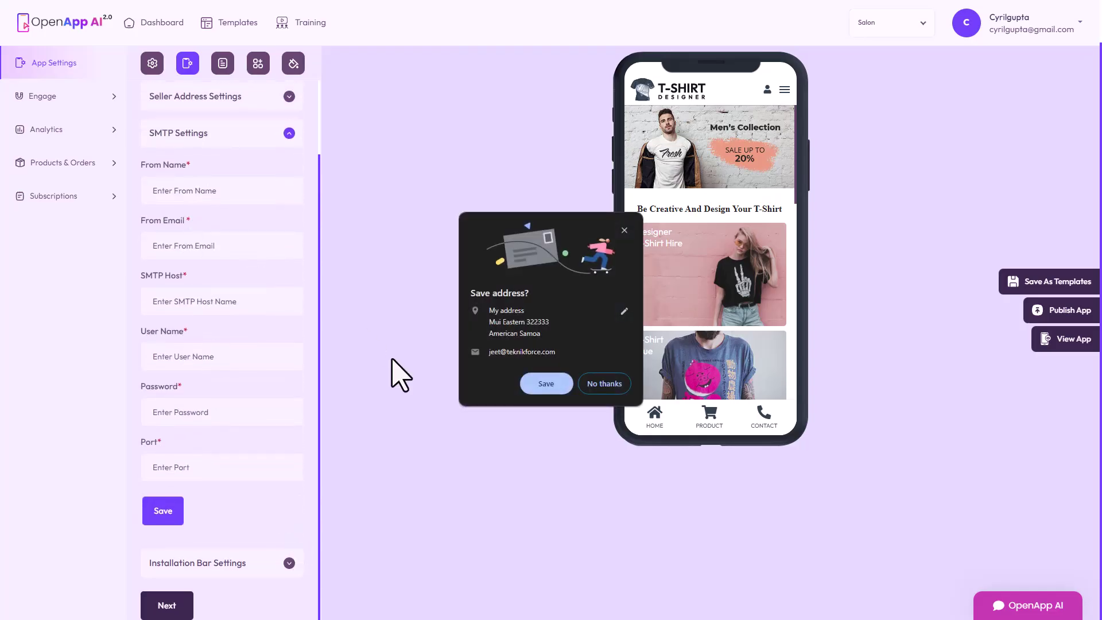
{"action": "left_click", "coordinate": [628, 383]}
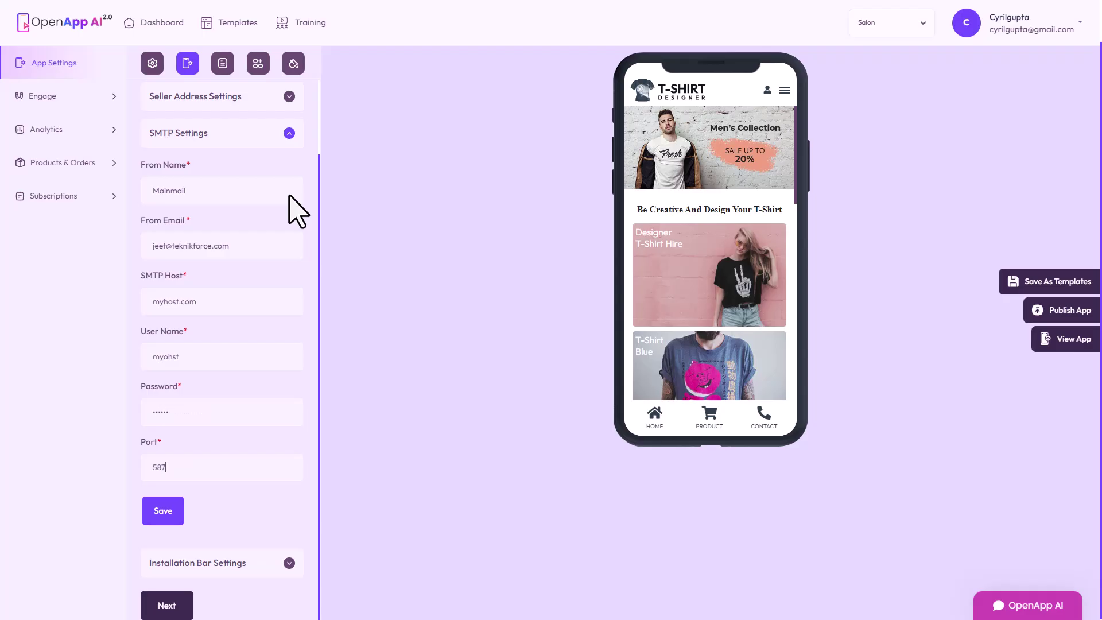
{"action": "left_click", "coordinate": [165, 510]}
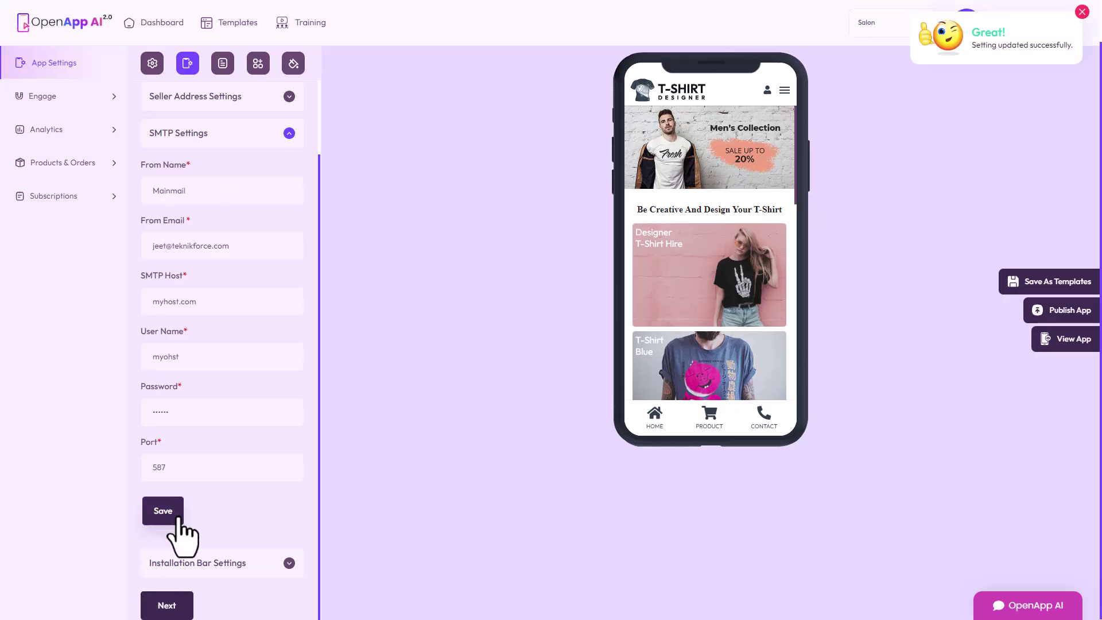
Step: Review the installation bar settings and bring up the app's list of pages
{"action": "left_click", "coordinate": [290, 563]}
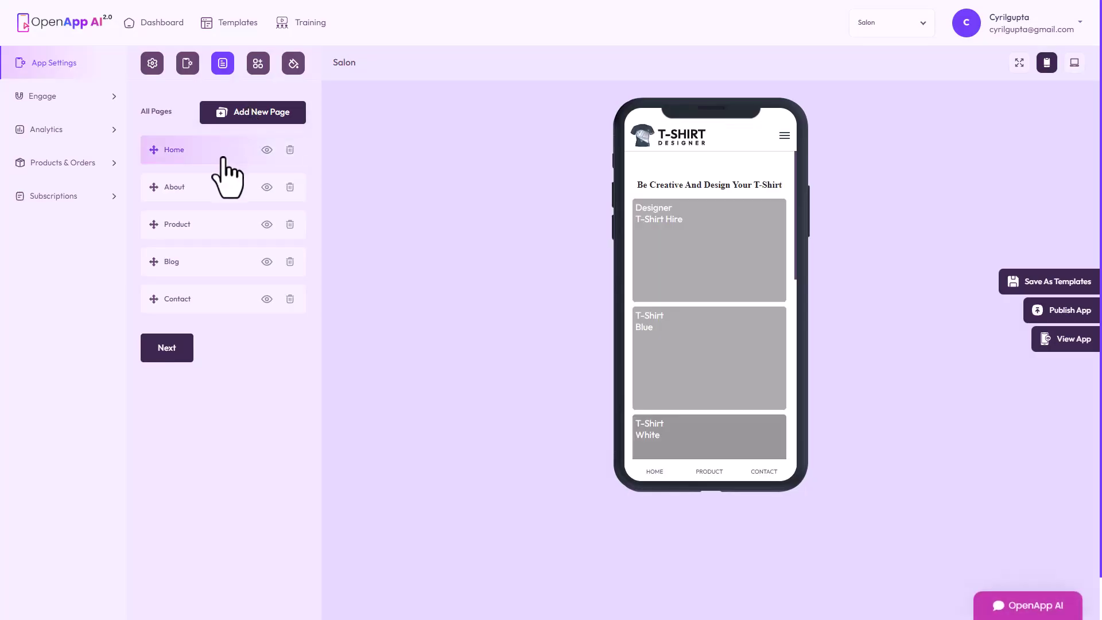
{"action": "left_click", "coordinate": [266, 149]}
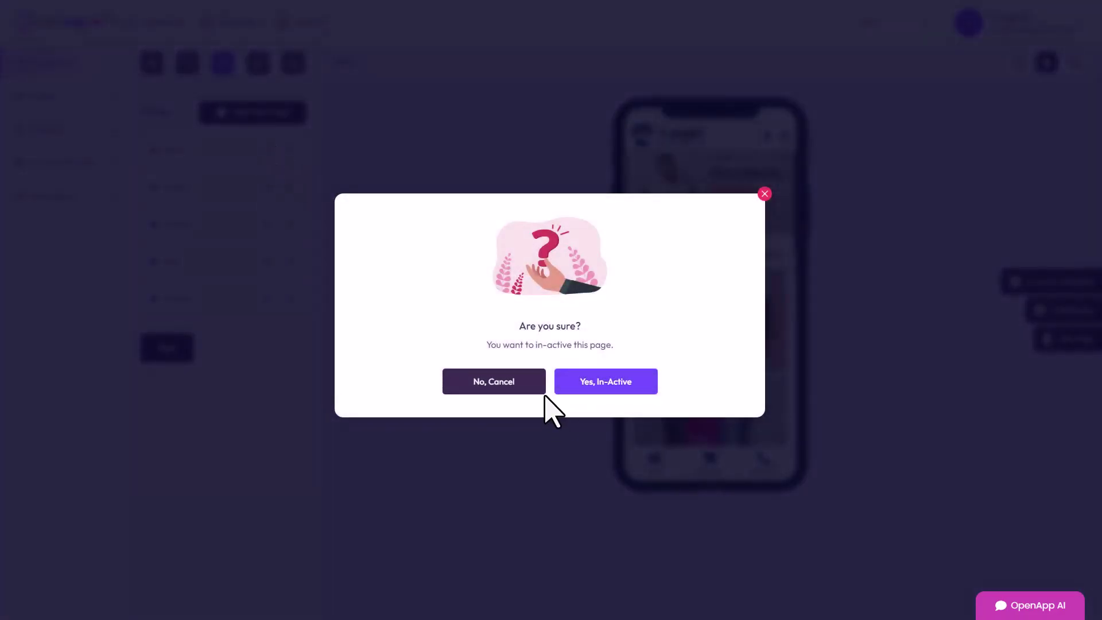
{"action": "left_click", "coordinate": [542, 388]}
{"action": "left_click", "coordinate": [764, 194]}
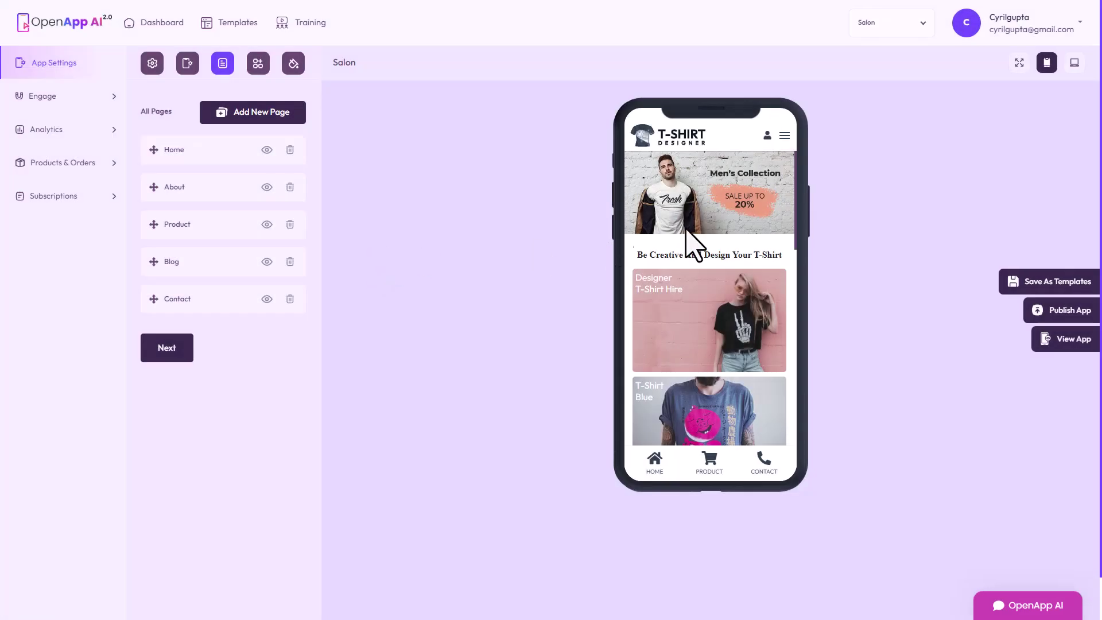
Step: Open the About page and look through its phone preview down to the team section
{"action": "left_click", "coordinate": [248, 188]}
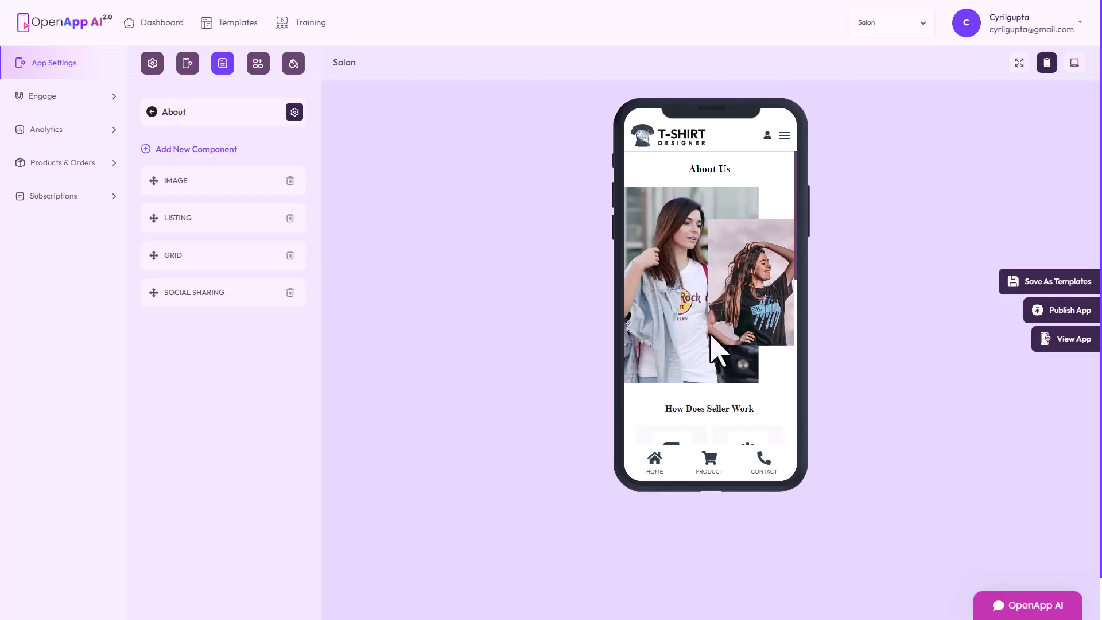
{"action": "scroll", "coordinate": [717, 327], "scroll_direction": "down", "scroll_amount": 5}
{"action": "scroll", "coordinate": [717, 316], "scroll_direction": "up", "scroll_amount": 1}
{"action": "scroll", "coordinate": [718, 313], "scroll_direction": "down", "scroll_amount": 2}
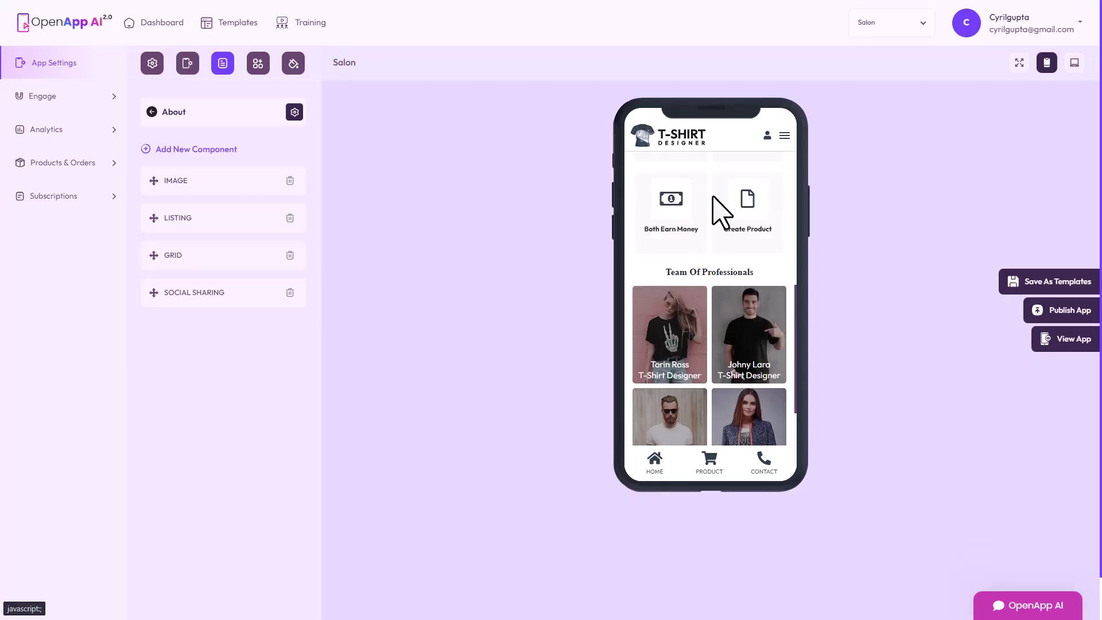
{"action": "left_click_drag", "start_coordinate": [253, 180], "coordinate": [438, 253]}
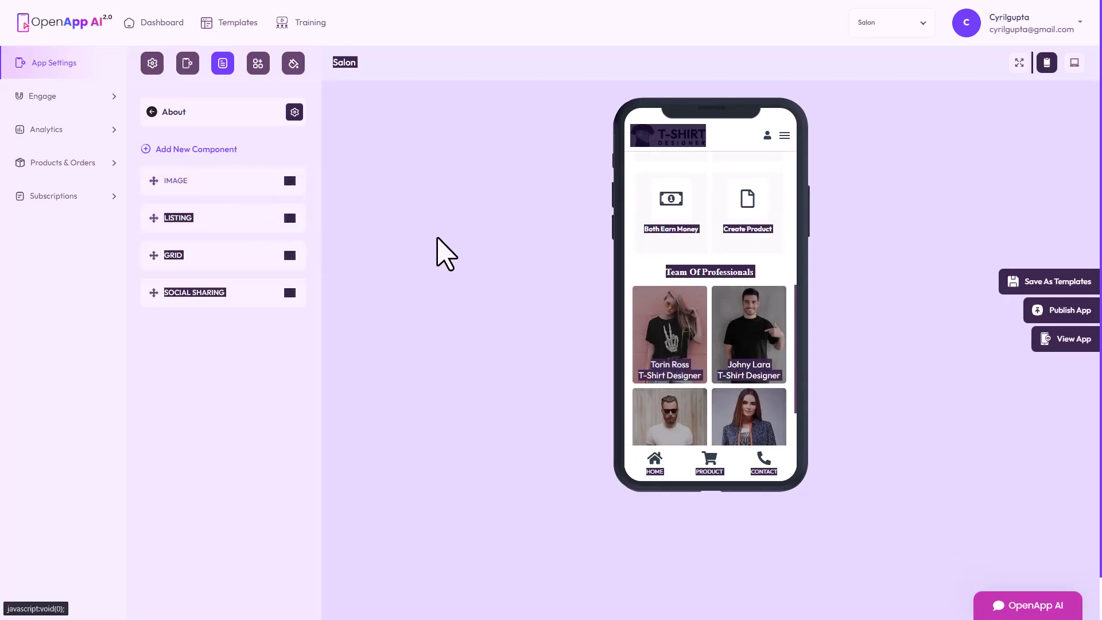
{"action": "left_click", "coordinate": [438, 212]}
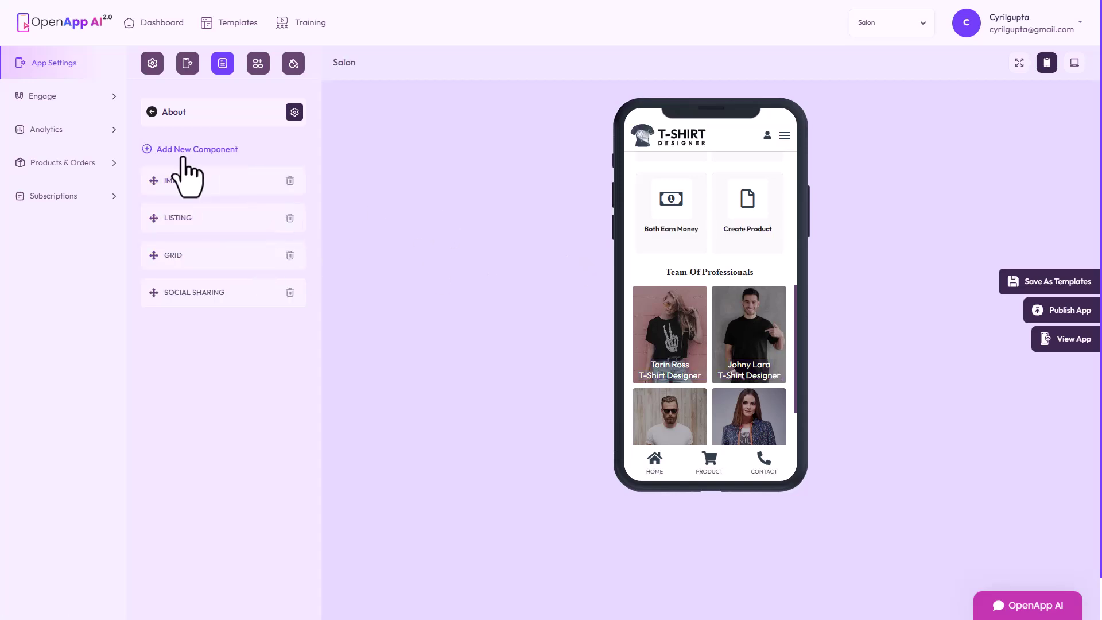
{"action": "left_click_drag", "start_coordinate": [189, 172], "coordinate": [448, 178]}
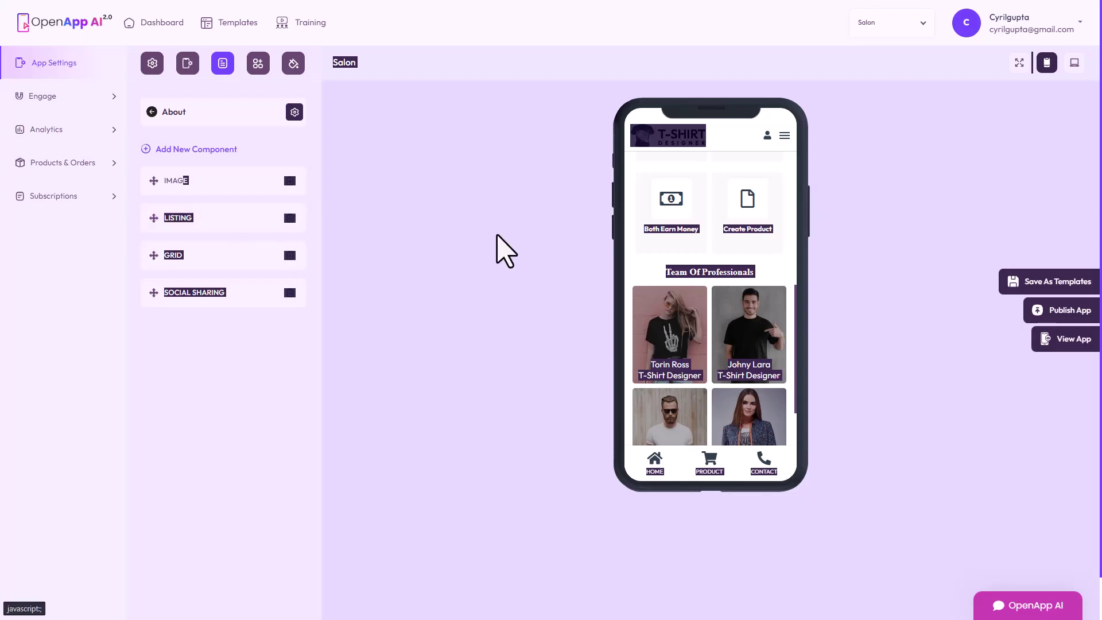
{"action": "left_click", "coordinate": [504, 249]}
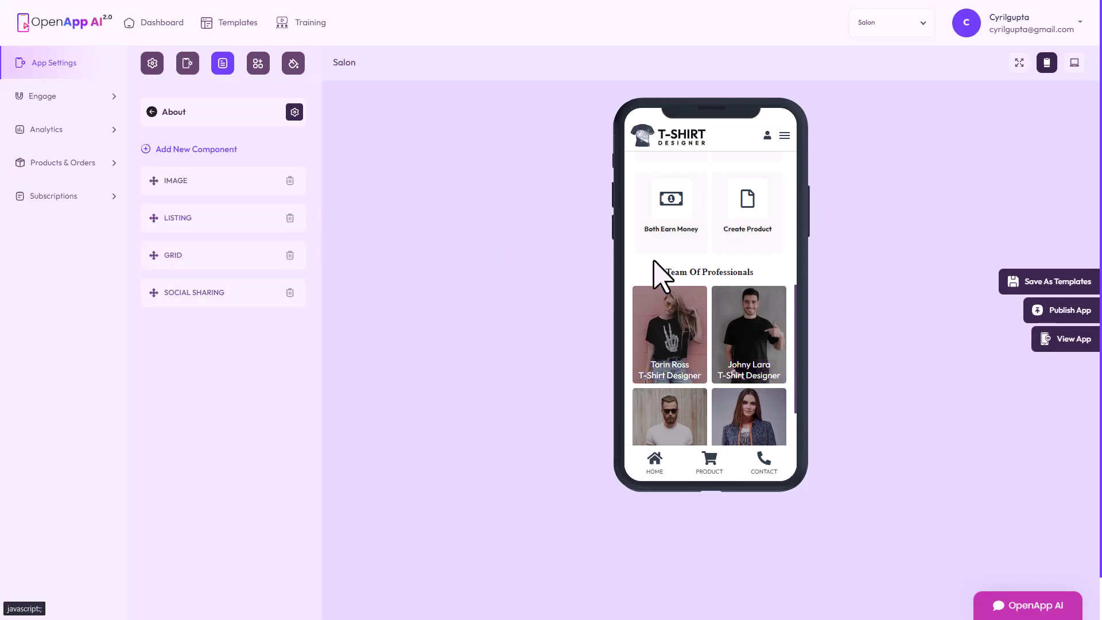
Step: Examine the About page's seller steps, team and social link sections in the phone preview
{"action": "scroll", "coordinate": [678, 310], "scroll_direction": "down", "scroll_amount": 3}
{"action": "scroll", "coordinate": [677, 293], "scroll_direction": "up", "scroll_amount": 5}
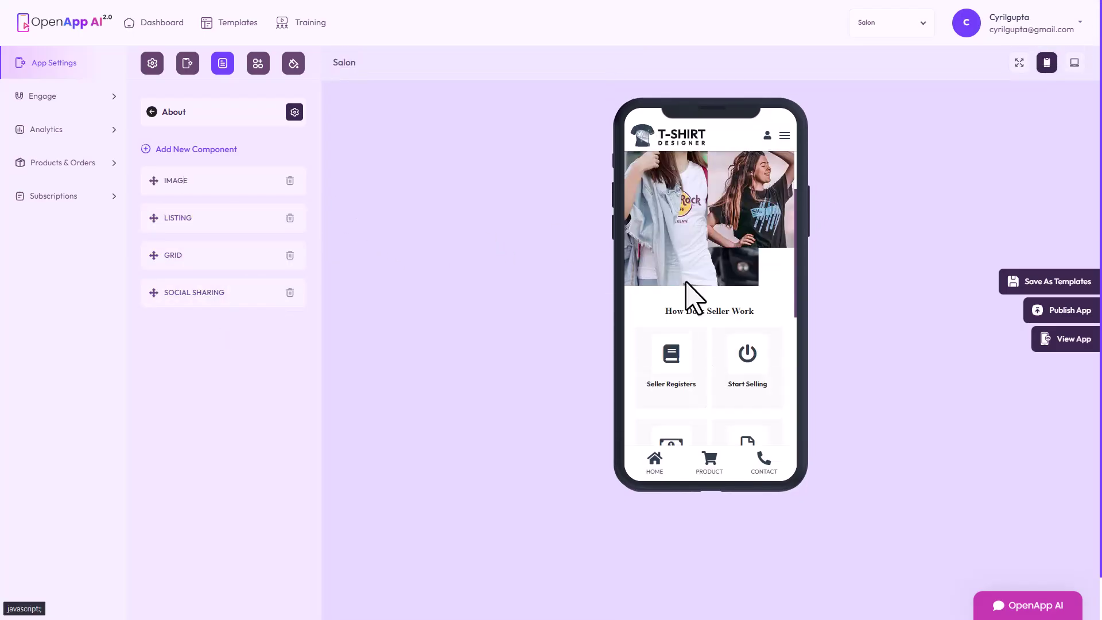
{"action": "scroll", "coordinate": [641, 301], "scroll_direction": "down", "scroll_amount": 4}
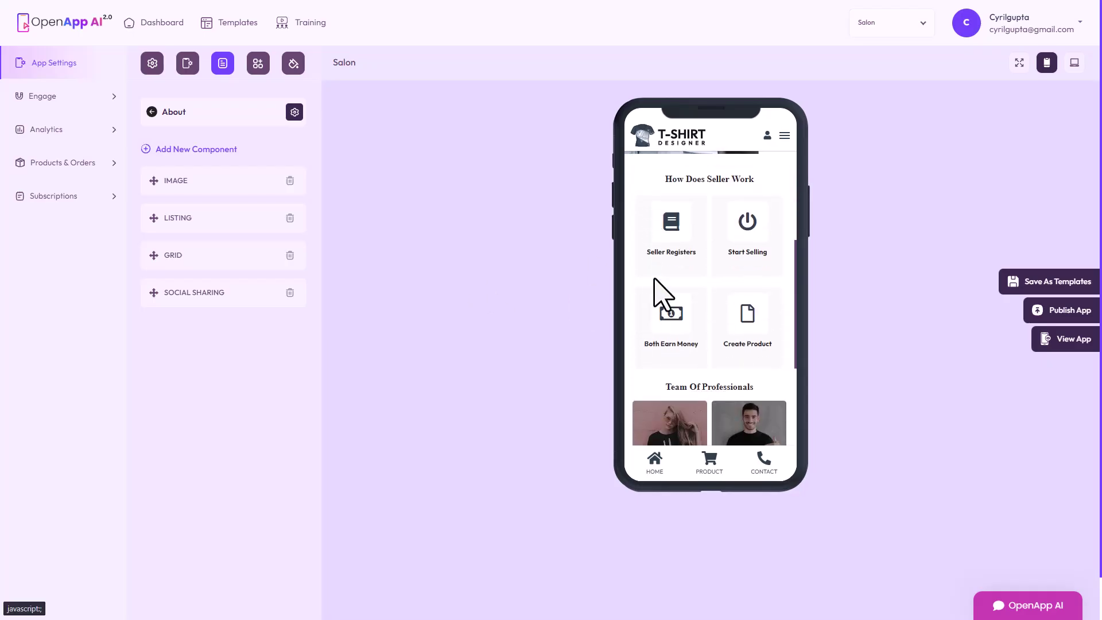
{"action": "scroll", "coordinate": [715, 264], "scroll_direction": "down", "scroll_amount": 5}
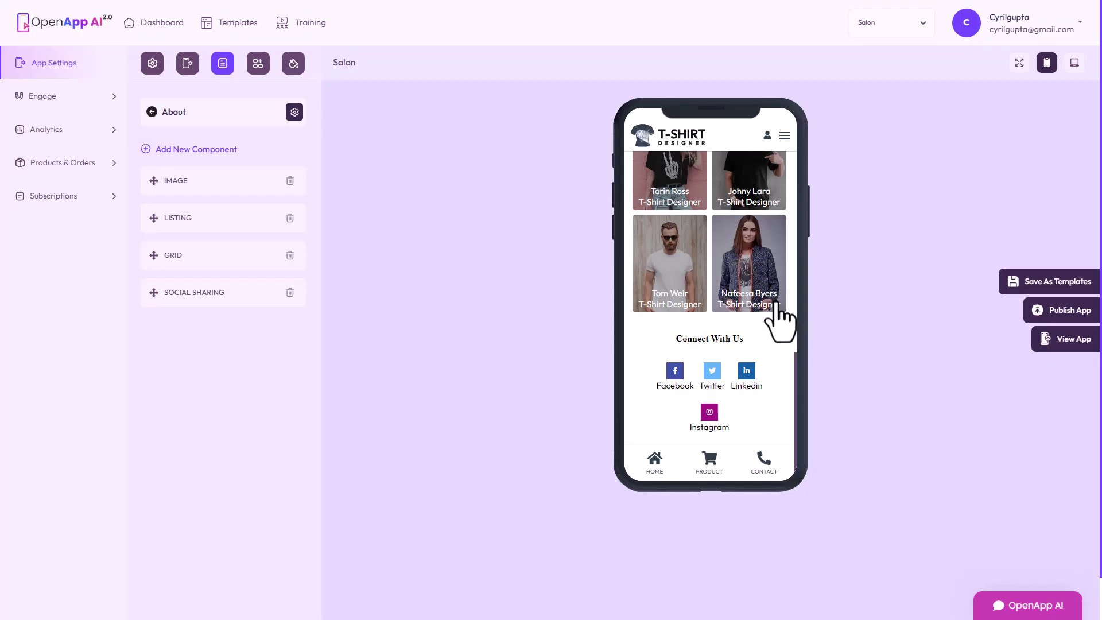
Step: Add a Text component to the About page and set its content to "Subscribe to my channel"
{"action": "left_click", "coordinate": [232, 159]}
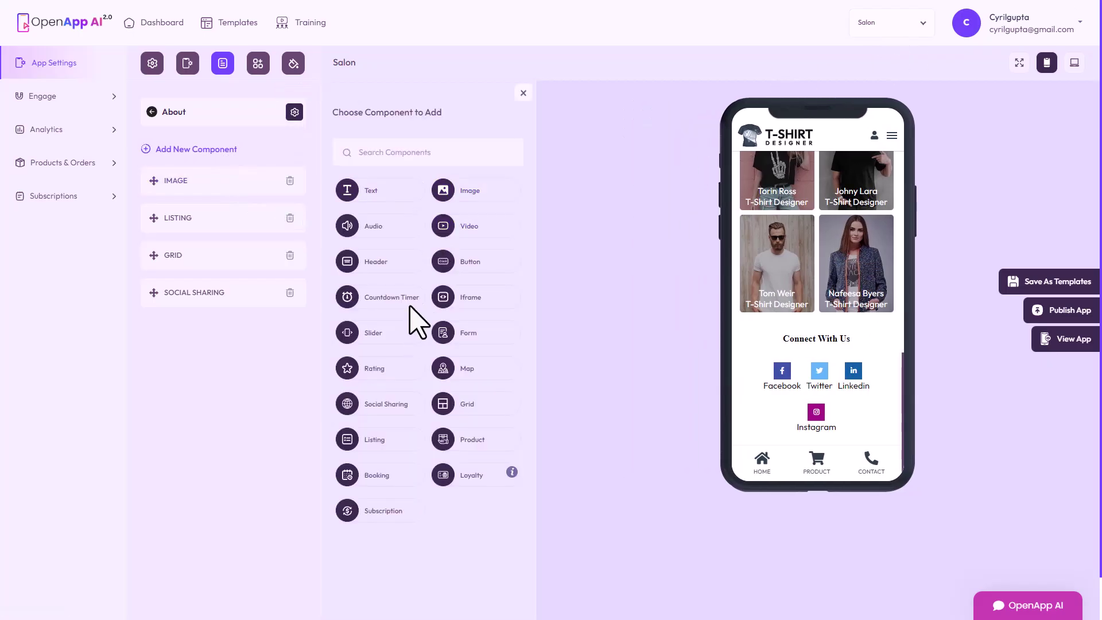
{"action": "left_click_drag", "start_coordinate": [376, 192], "coordinate": [754, 344]}
{"action": "left_click", "coordinate": [373, 192]}
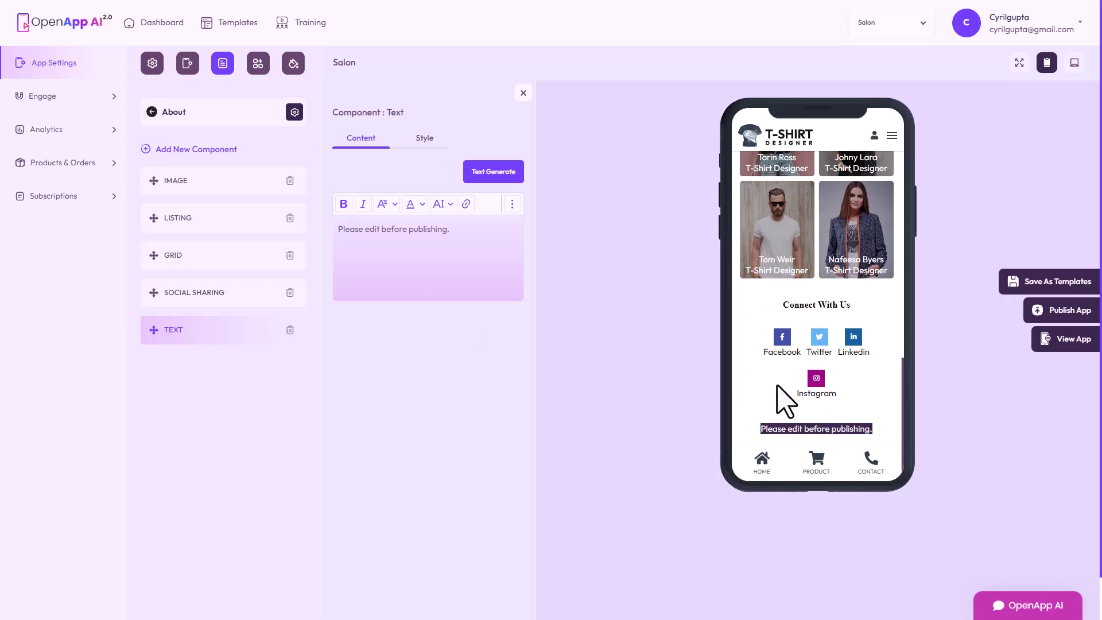
{"action": "left_click", "coordinate": [411, 287]}
{"action": "key", "text": "ctrl+a"}
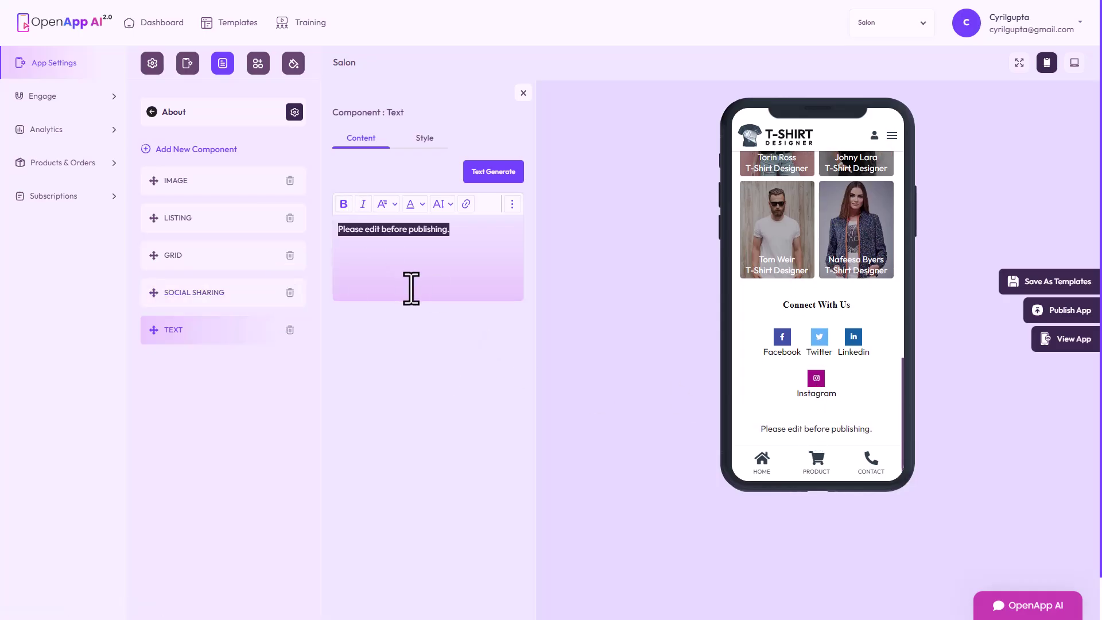
{"action": "type", "text": "Sup"}
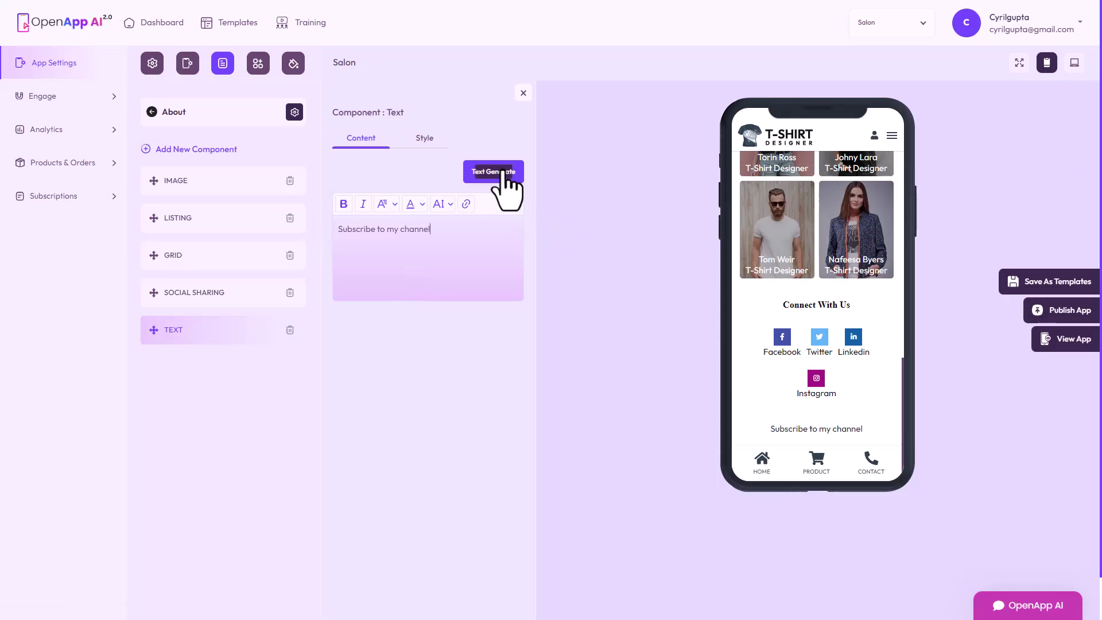
Step: Review the content settings of the About page's Social Sharing component and of the first entry in its Grid component
{"action": "triple_click", "coordinate": [199, 295]}
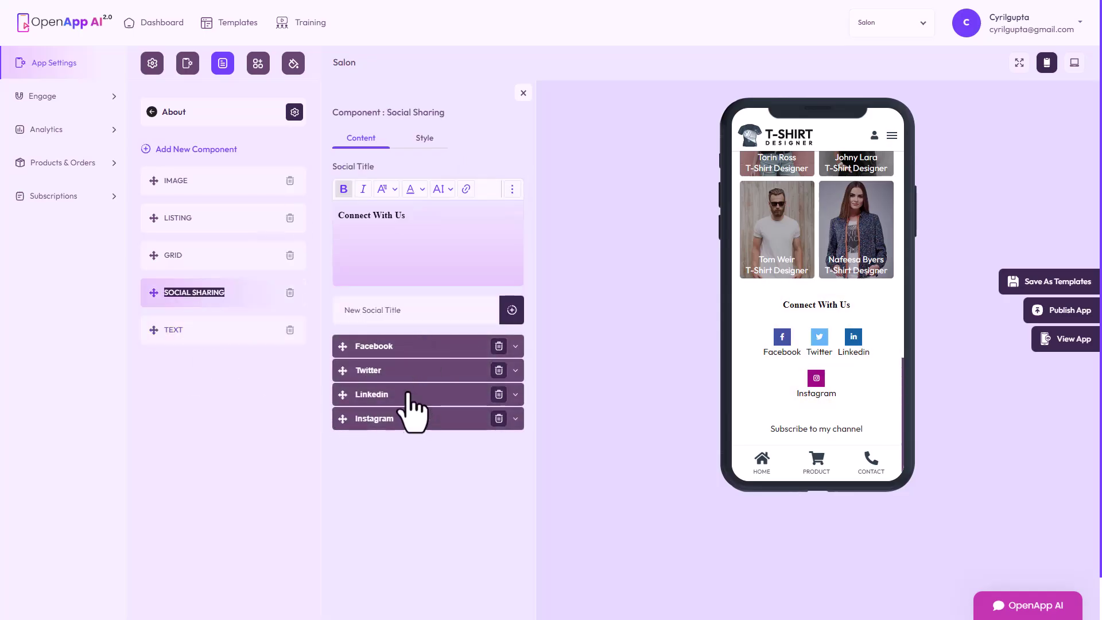
{"action": "left_click", "coordinate": [238, 287]}
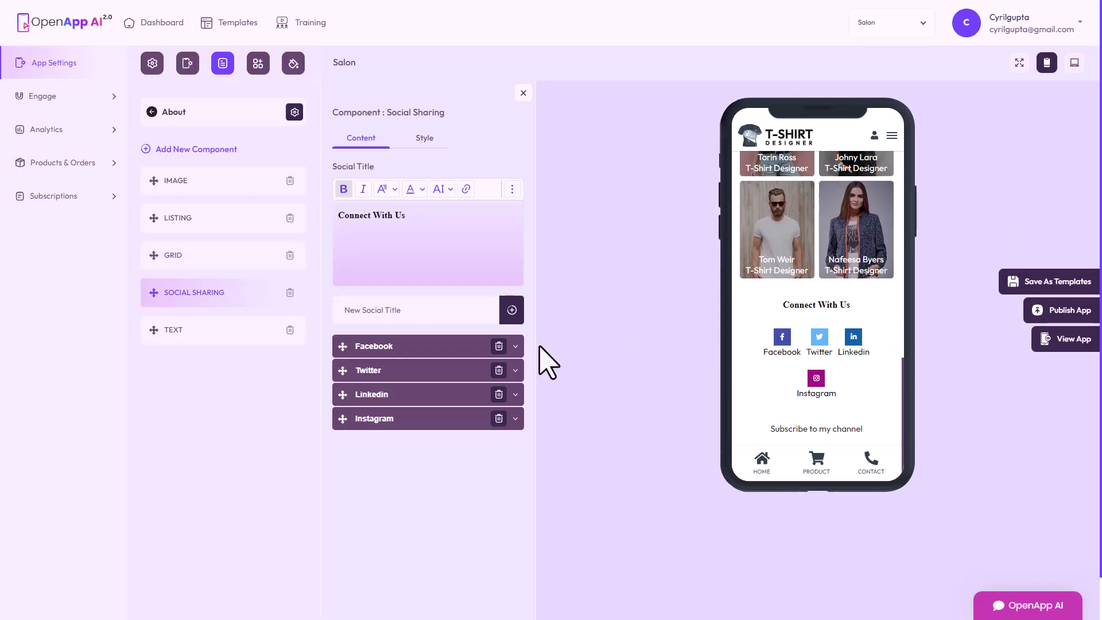
{"action": "double_click", "coordinate": [220, 257]}
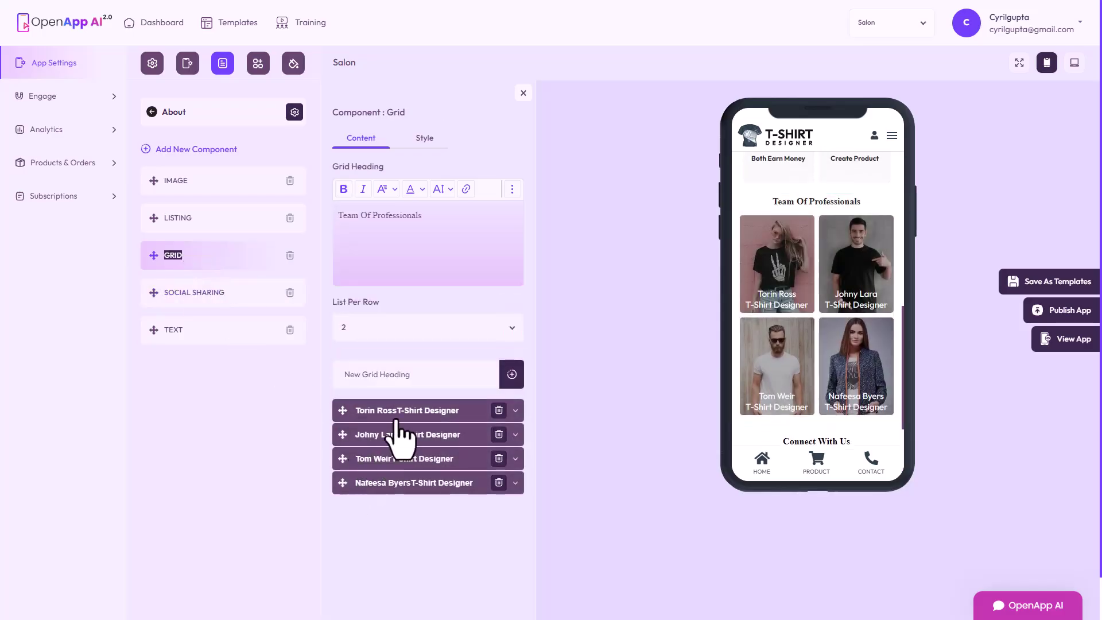
{"action": "left_click", "coordinate": [516, 411]}
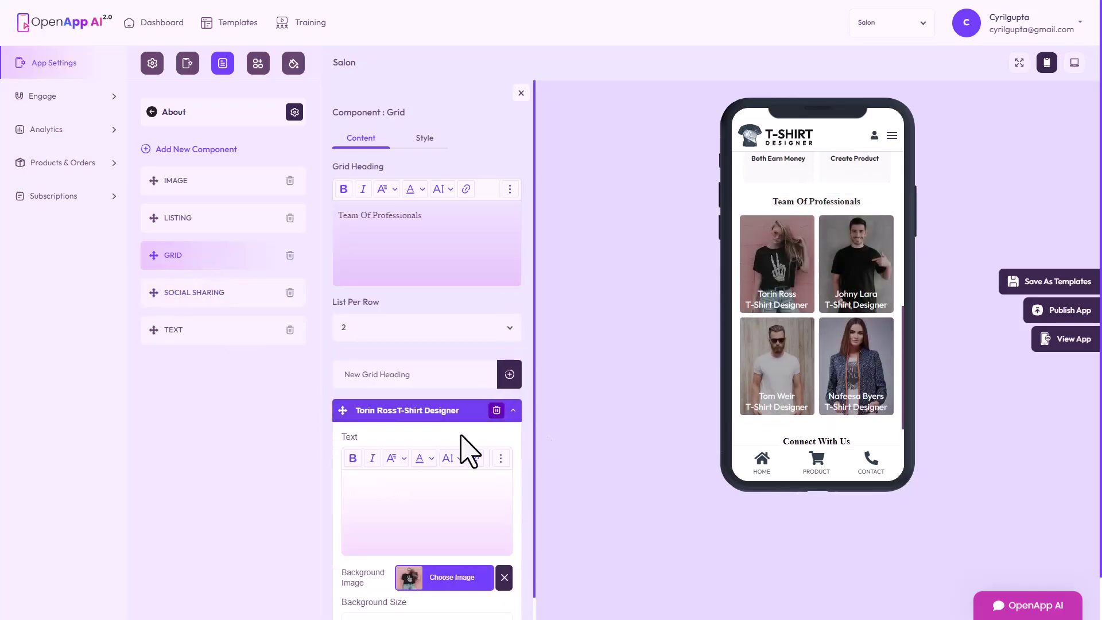
{"action": "scroll", "coordinate": [396, 569], "scroll_direction": "down", "scroll_amount": 4}
{"action": "scroll", "coordinate": [341, 457], "scroll_direction": "down", "scroll_amount": 3}
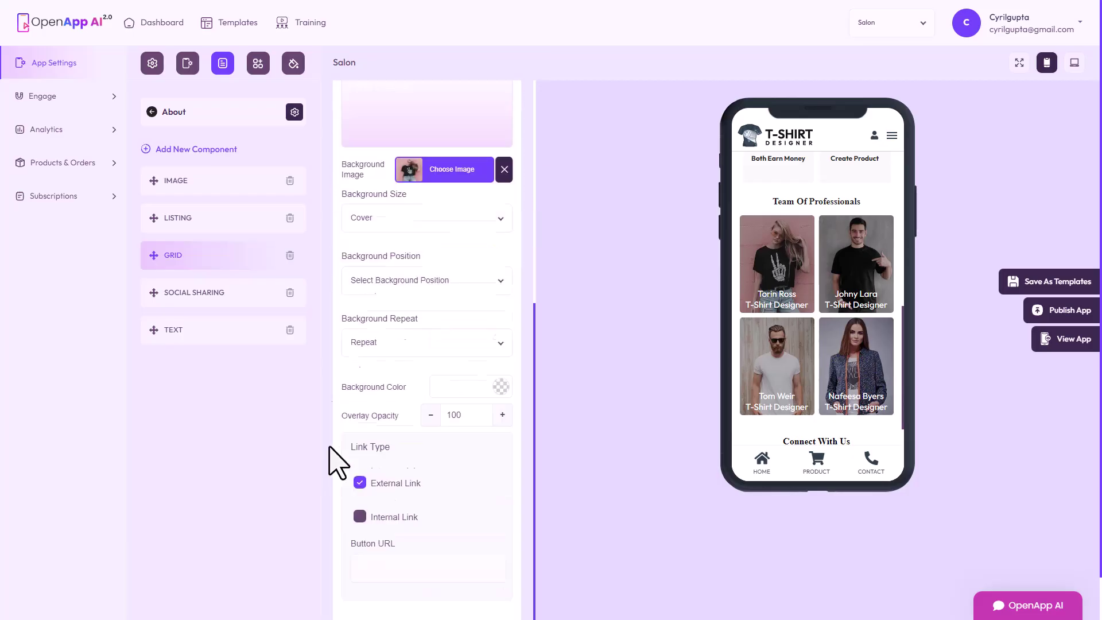
{"action": "scroll", "coordinate": [352, 448], "scroll_direction": "up", "scroll_amount": 7}
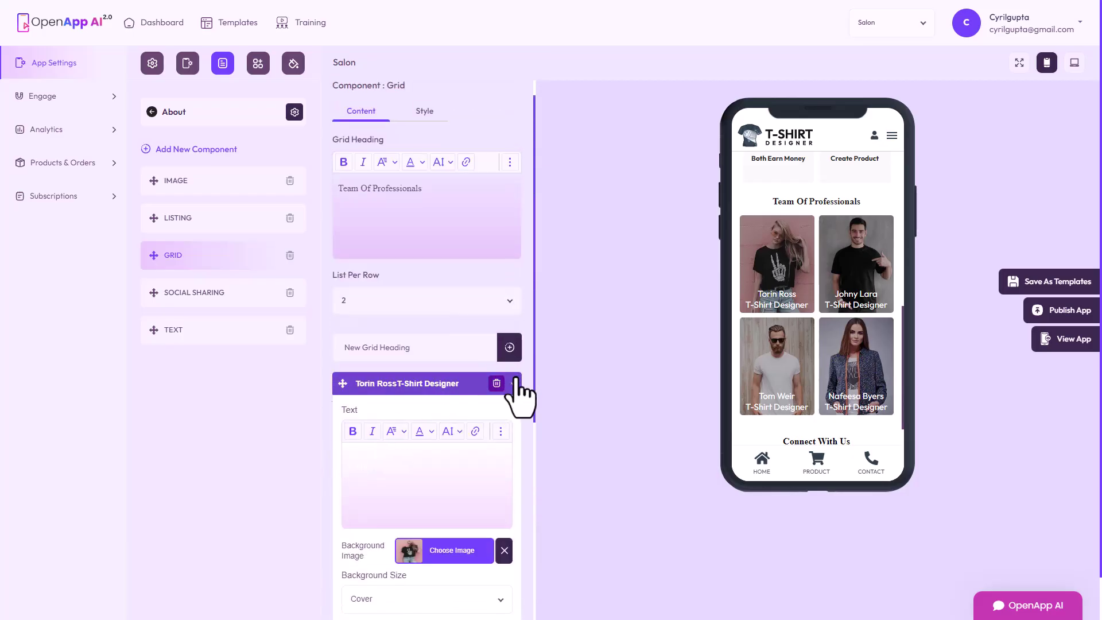
{"action": "left_click", "coordinate": [515, 383]}
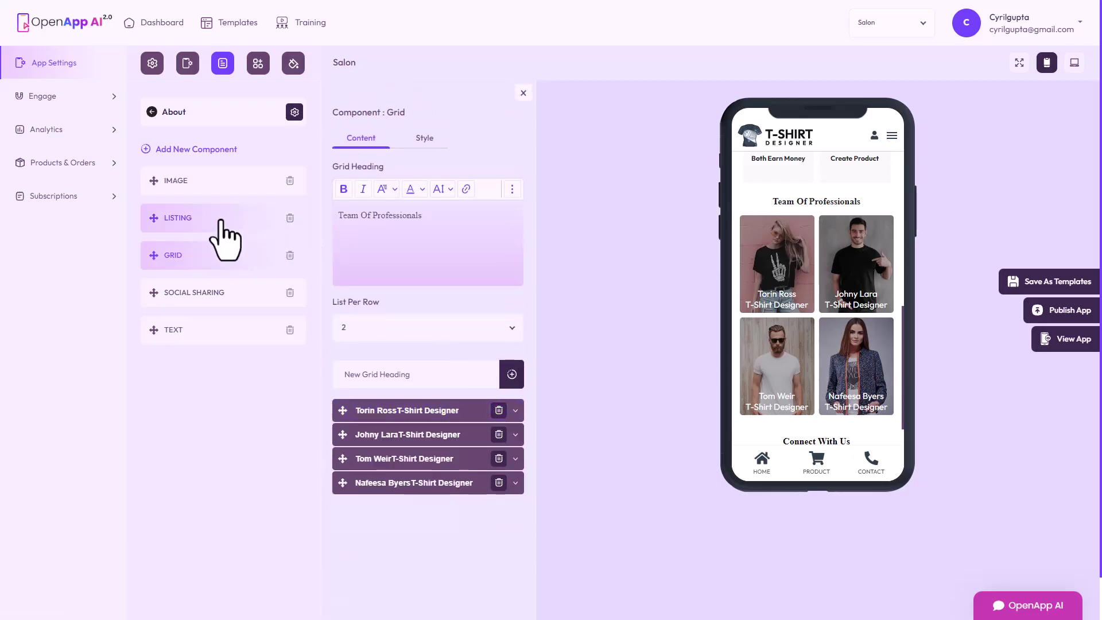
Step: Set the description of the Seller Registers entry in the About page's Listing component to "Sellmore!" and review its link options
{"action": "left_click", "coordinate": [222, 220]}
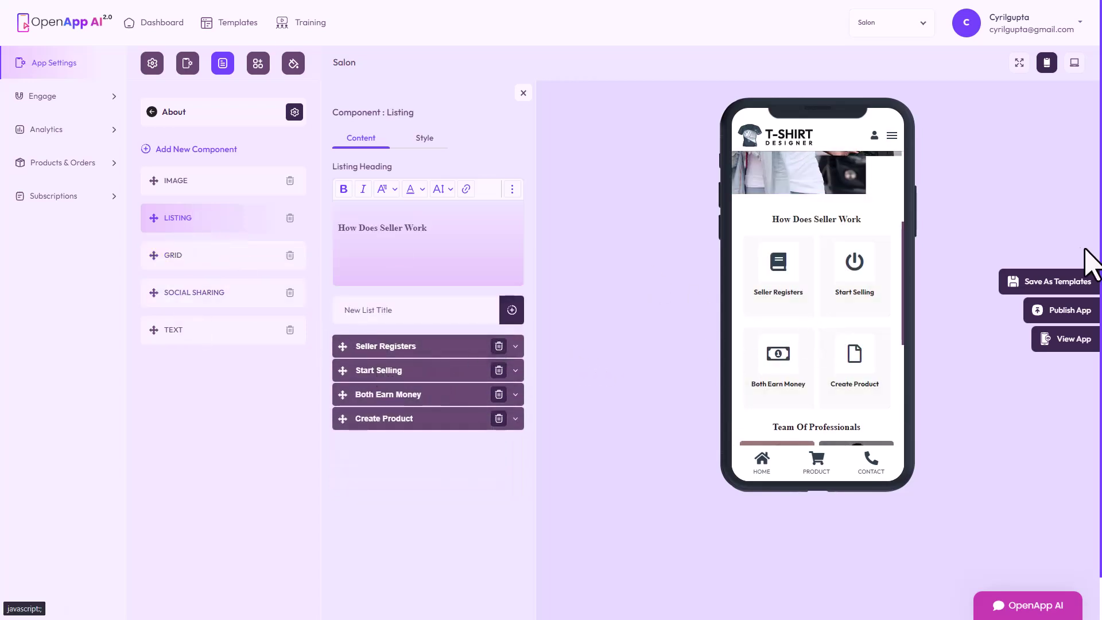
{"action": "left_click", "coordinate": [515, 346]}
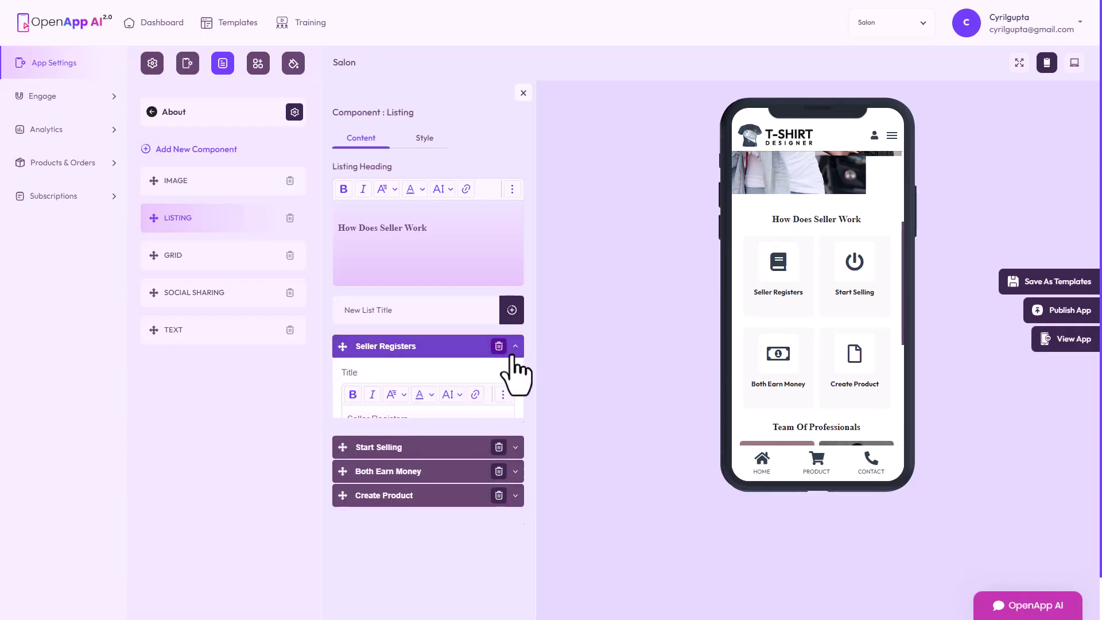
{"action": "scroll", "coordinate": [383, 509], "scroll_direction": "down", "scroll_amount": 5}
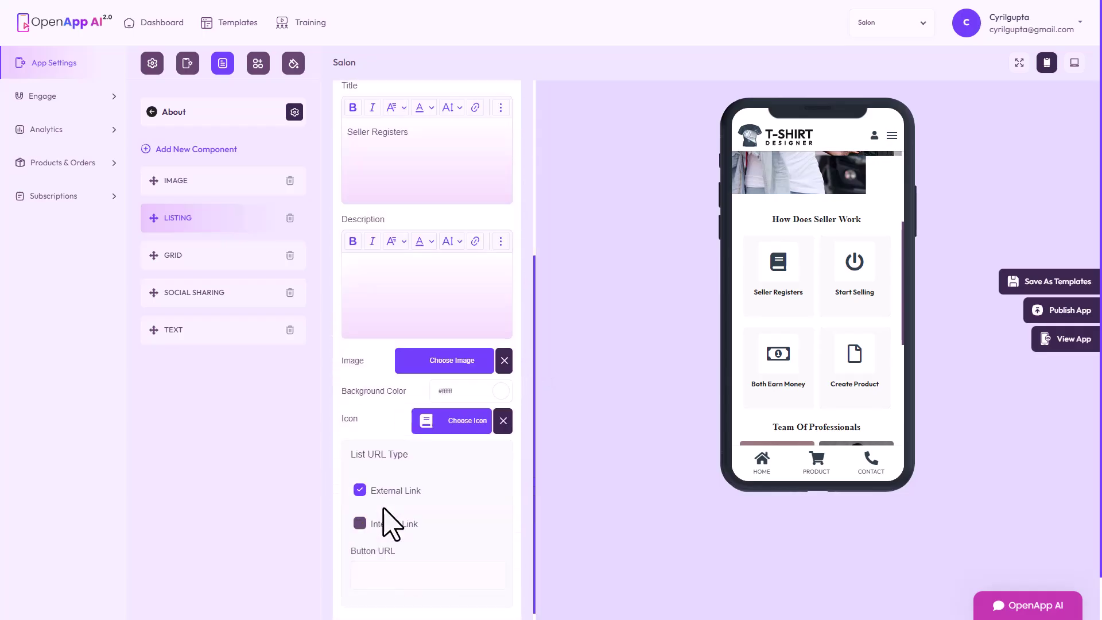
{"action": "left_click", "coordinate": [432, 306]}
{"action": "type", "text": "Sellmore"}
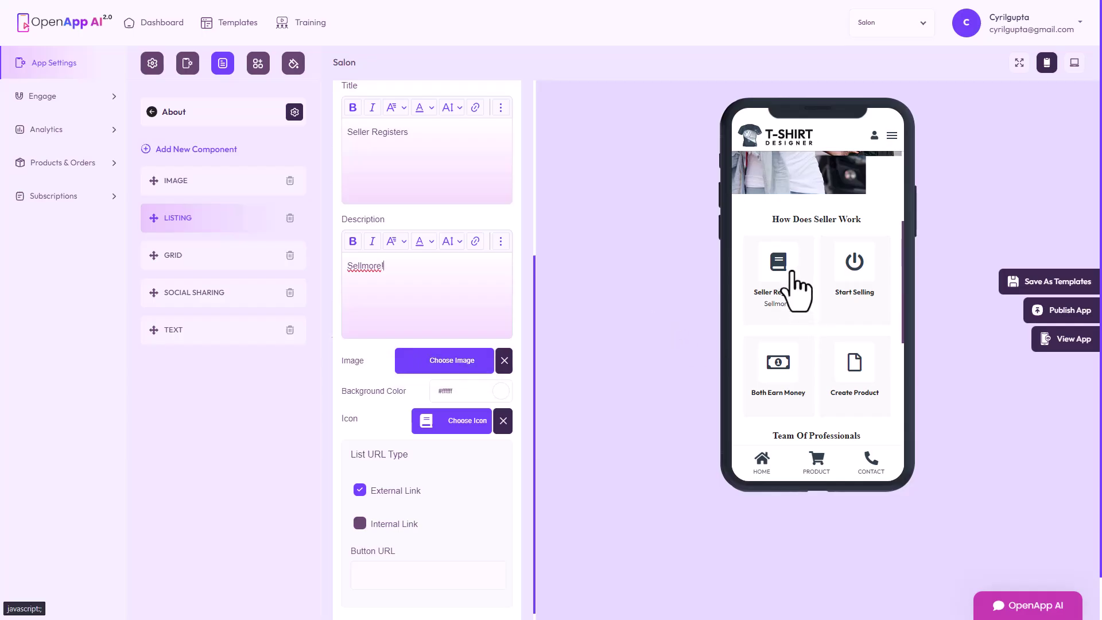
{"action": "scroll", "coordinate": [520, 337], "scroll_direction": "down", "scroll_amount": 3}
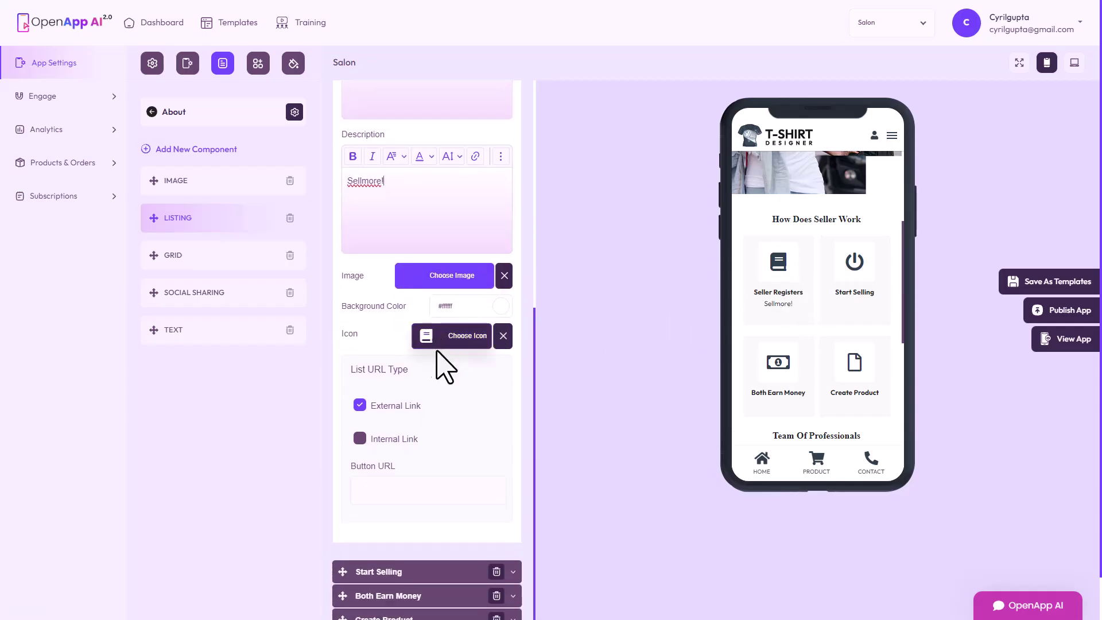
{"action": "scroll", "coordinate": [443, 361], "scroll_direction": "down", "scroll_amount": 1}
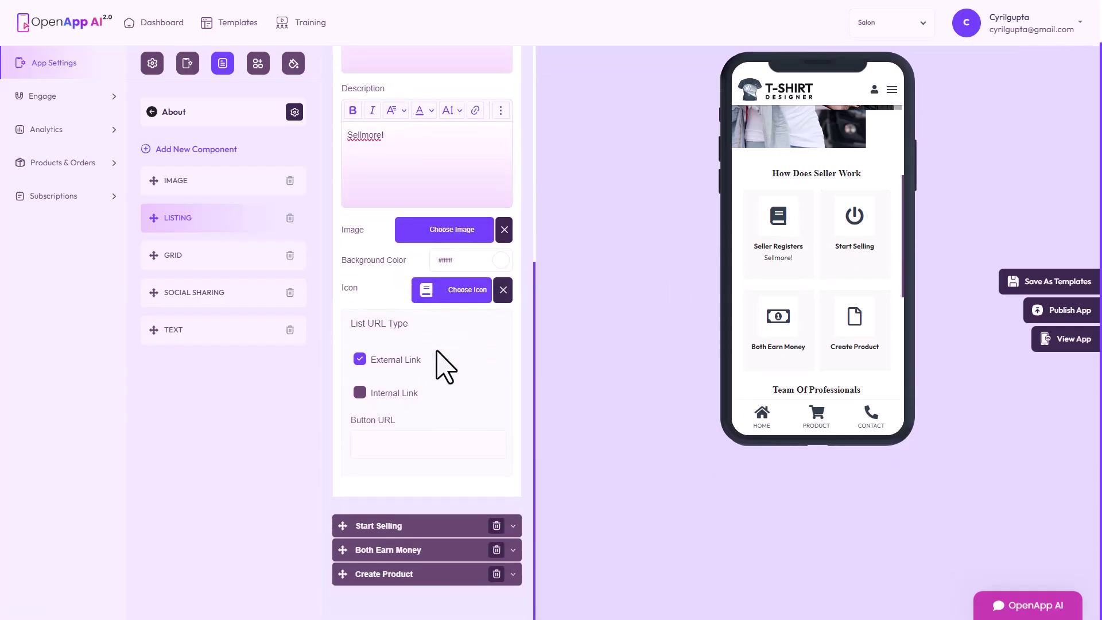
{"action": "left_click", "coordinate": [372, 396]}
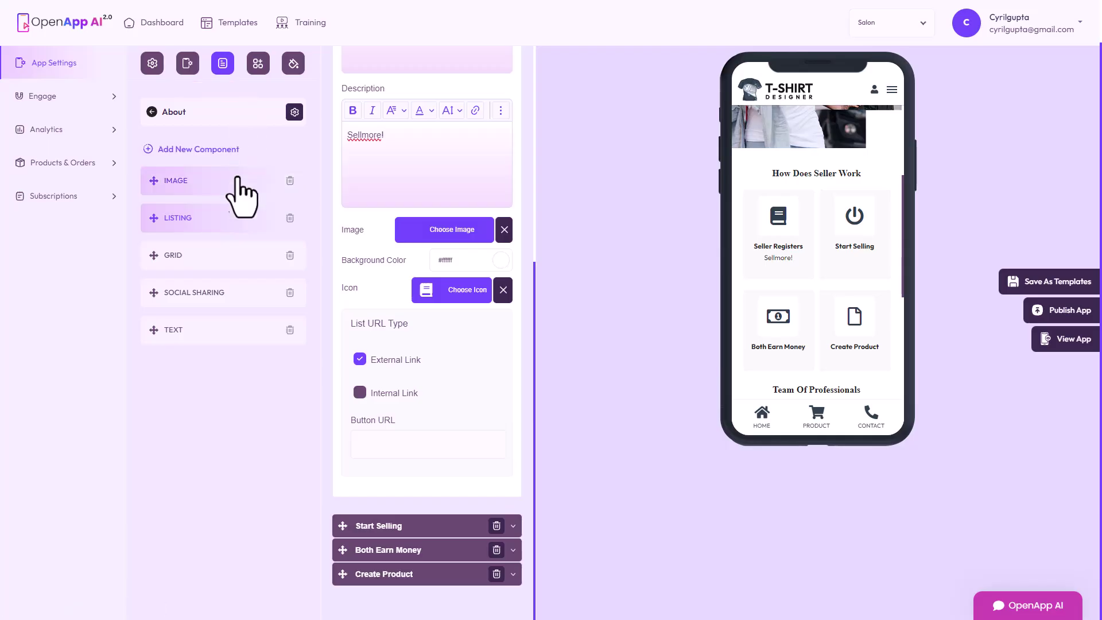
Step: Change the heading of the Product page's Product component to "Latest T-Shirt Designs That are cool!"
{"action": "left_click", "coordinate": [151, 112]}
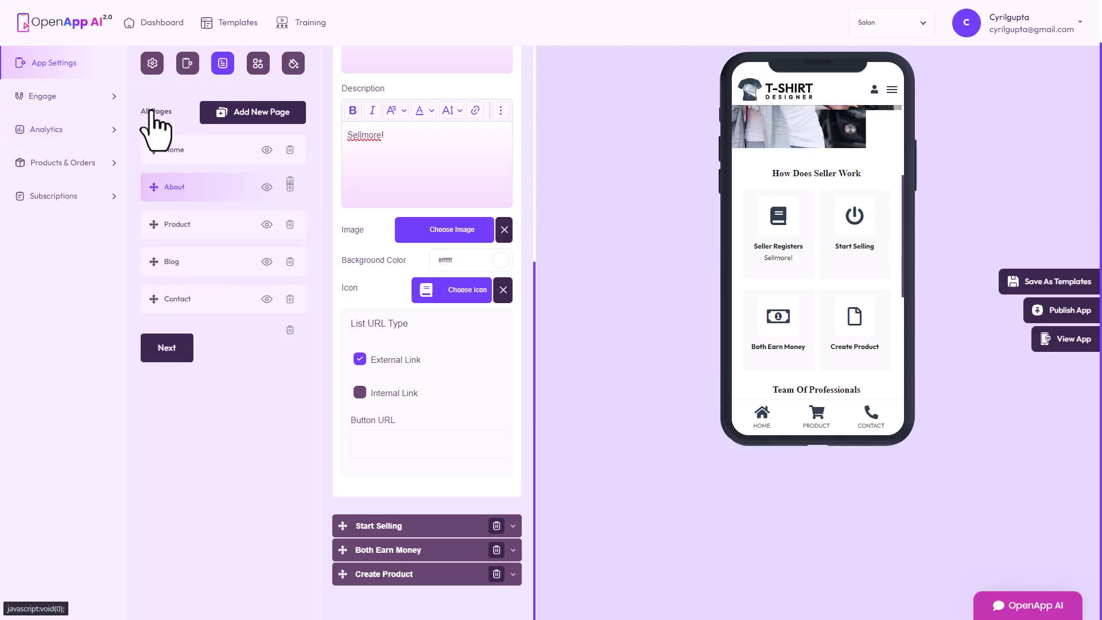
{"action": "left_click", "coordinate": [195, 226]}
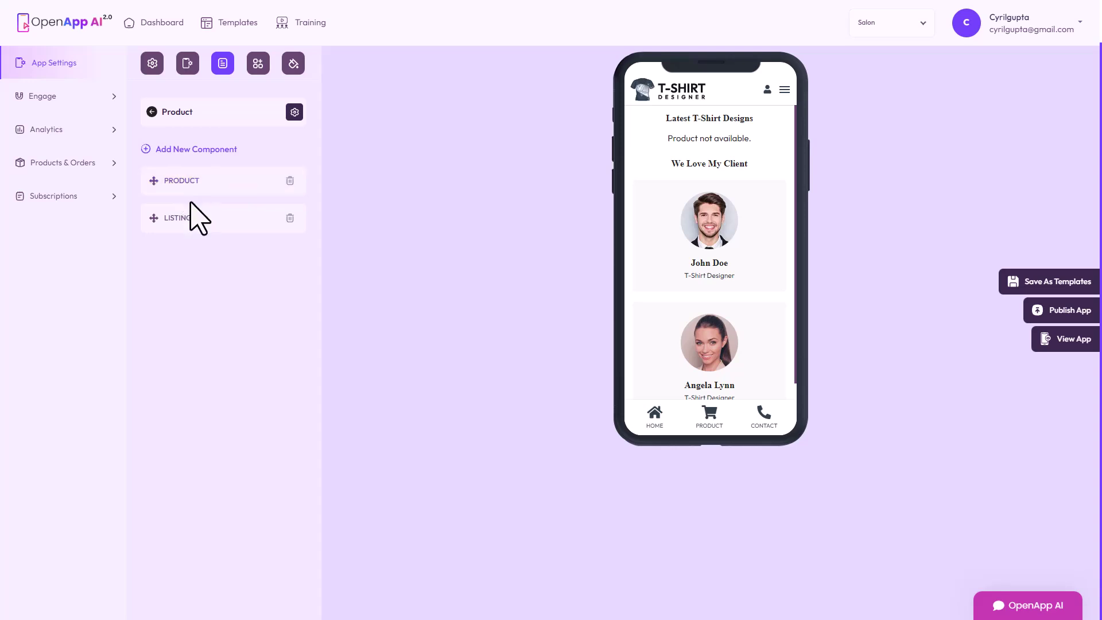
{"action": "double_click", "coordinate": [195, 183]}
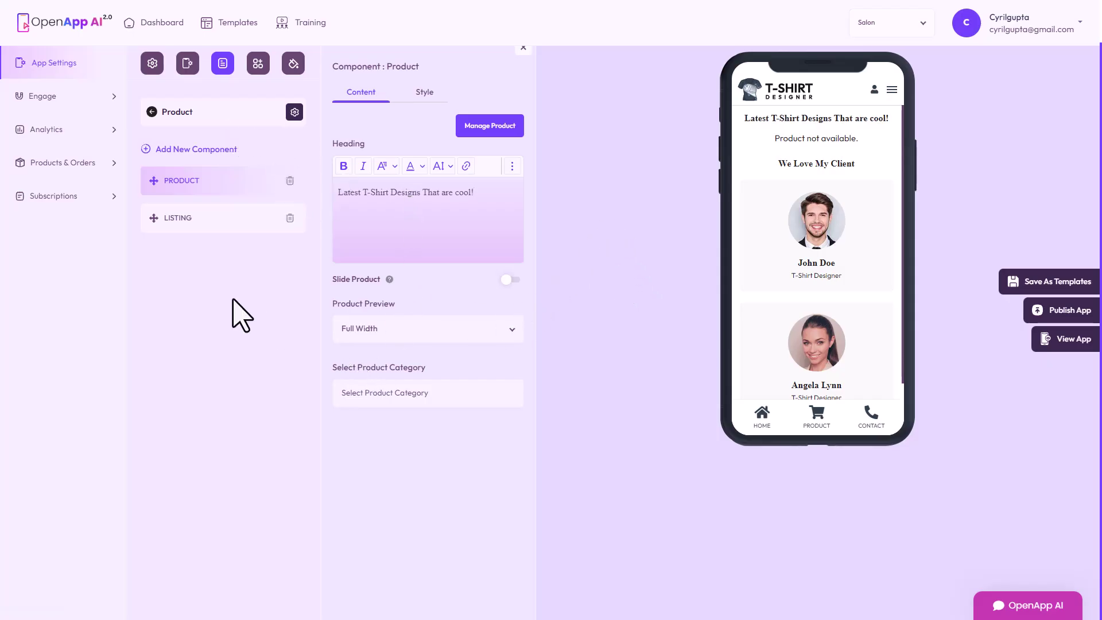
{"action": "left_click", "coordinate": [230, 149]}
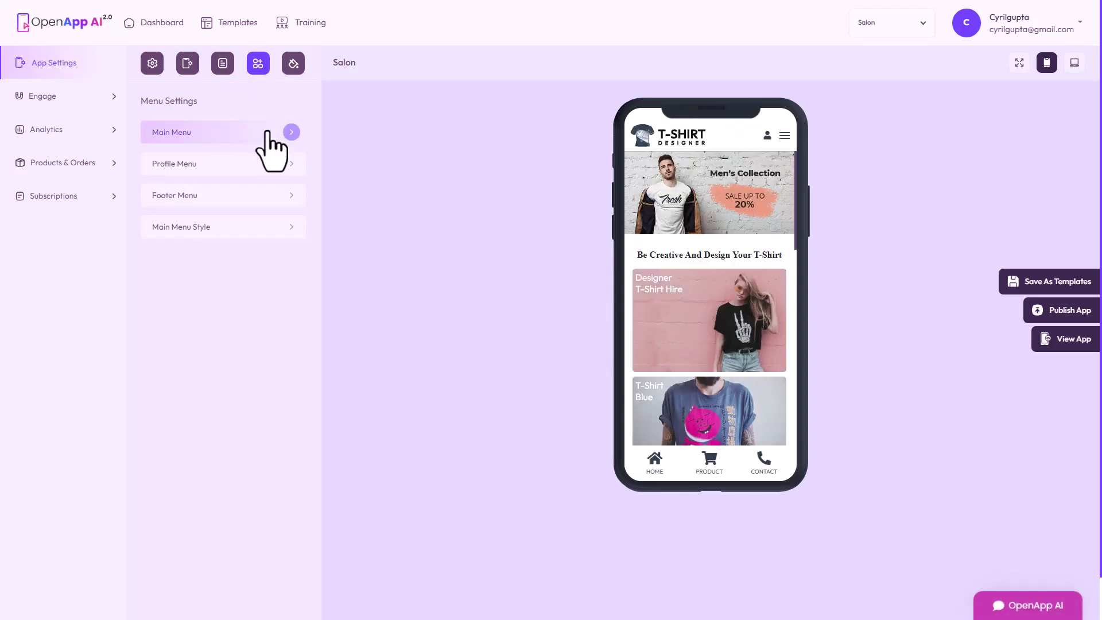
Step: Turn on the Profile entry in the main menu and look through the profile menu, footer menu and main menu style settings
{"action": "left_click", "coordinate": [267, 134]}
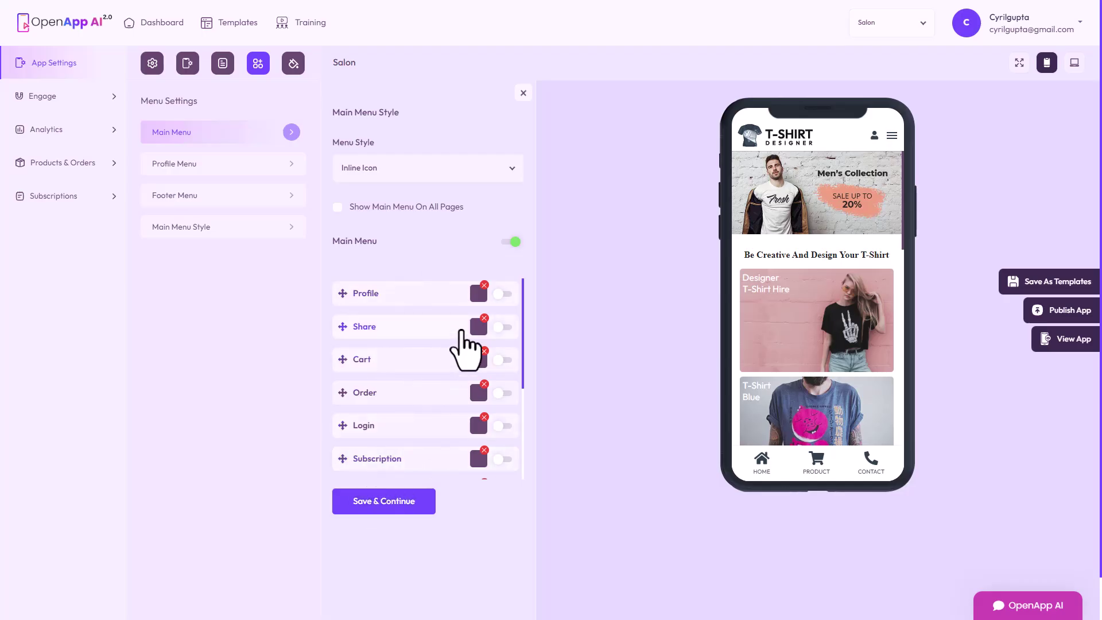
{"action": "left_click", "coordinate": [504, 294]}
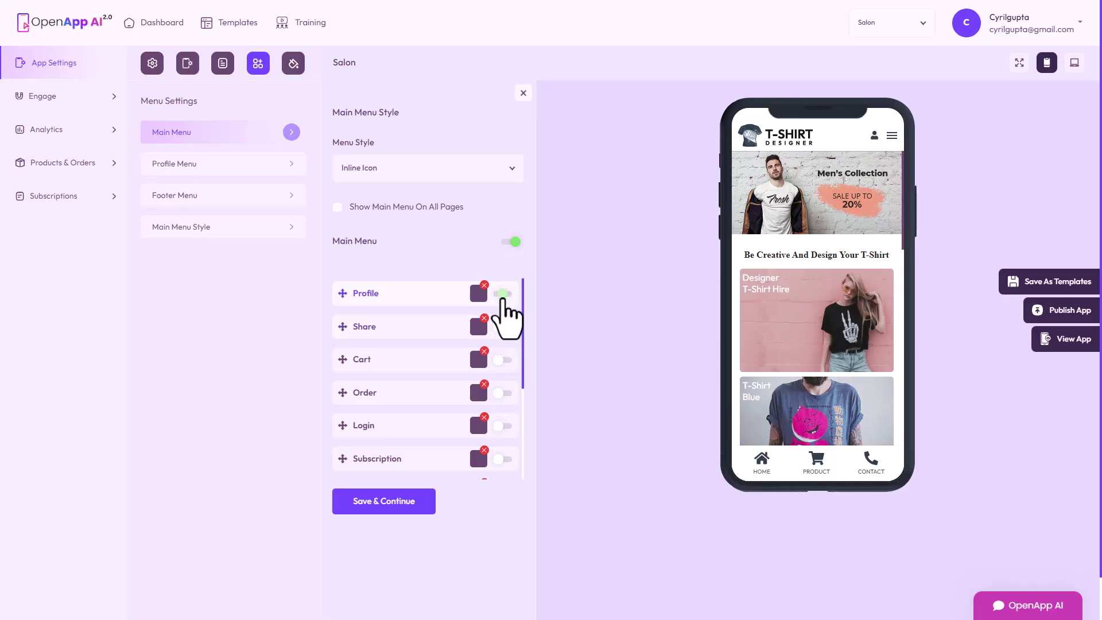
{"action": "left_click", "coordinate": [247, 164]}
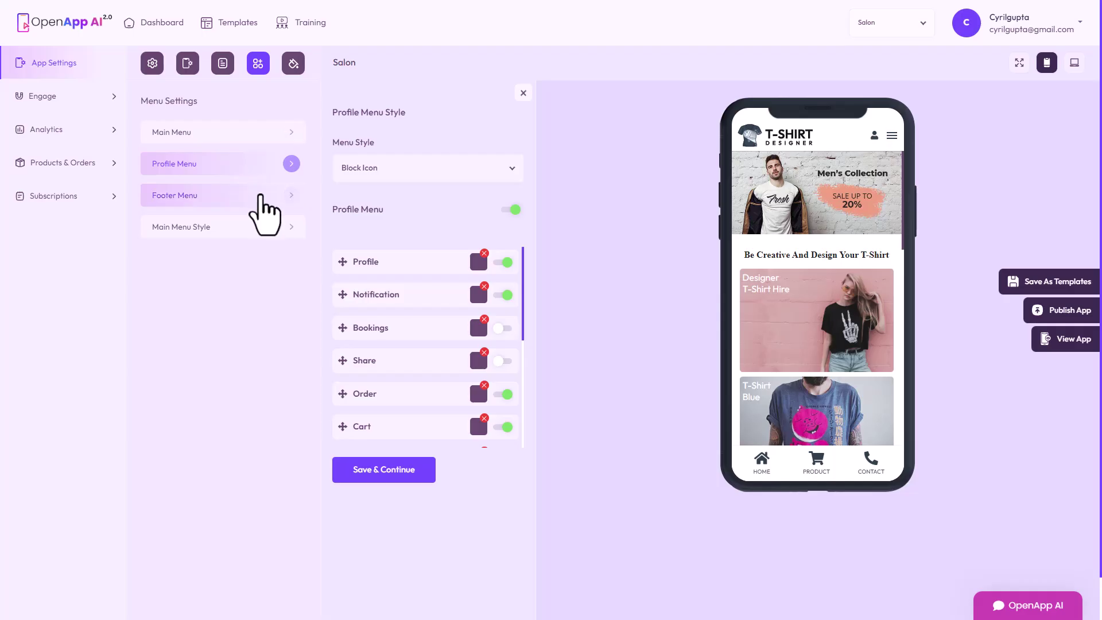
{"action": "left_click", "coordinate": [258, 195]}
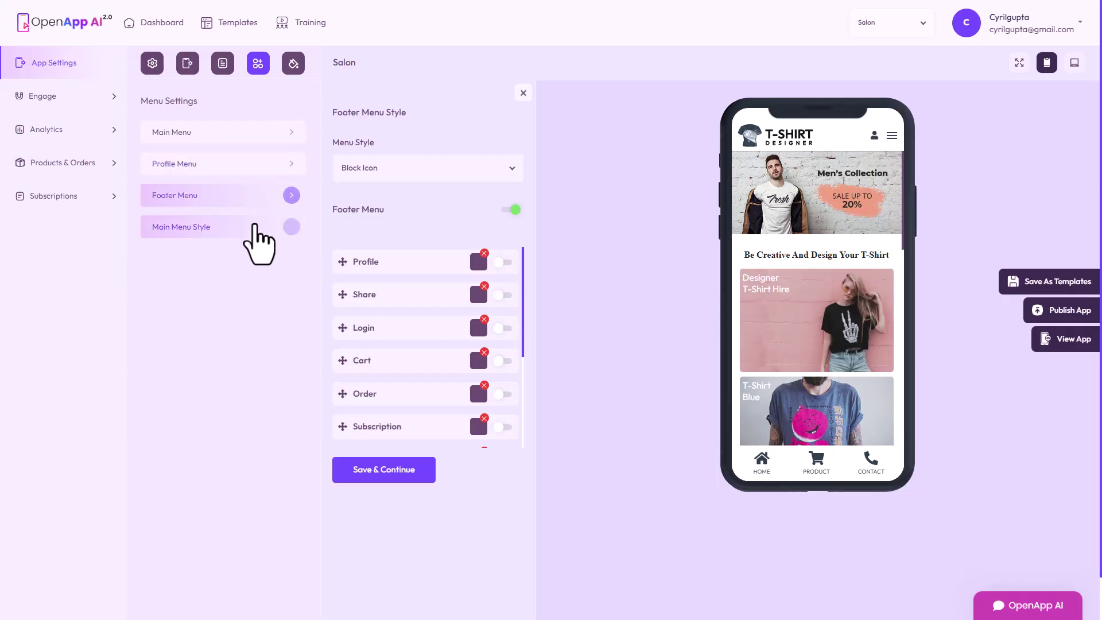
{"action": "left_click", "coordinate": [254, 228]}
Step: Turn on the Share entry in the footer menu and save the footer menu settings
{"action": "left_click", "coordinate": [258, 198]}
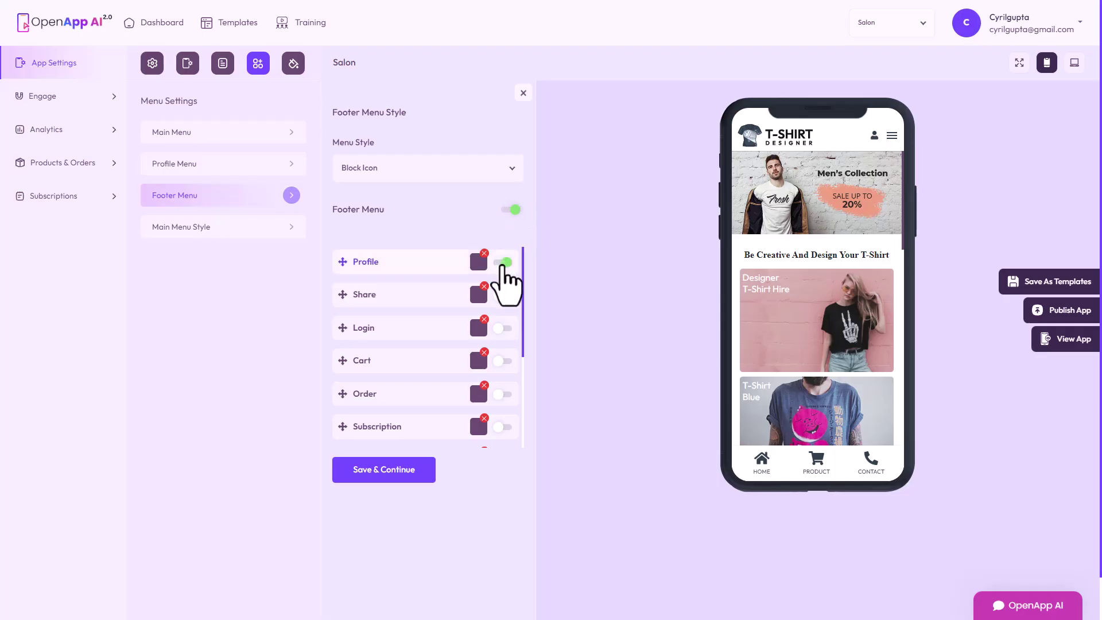
{"action": "left_click", "coordinate": [505, 295]}
{"action": "left_click", "coordinate": [377, 478]}
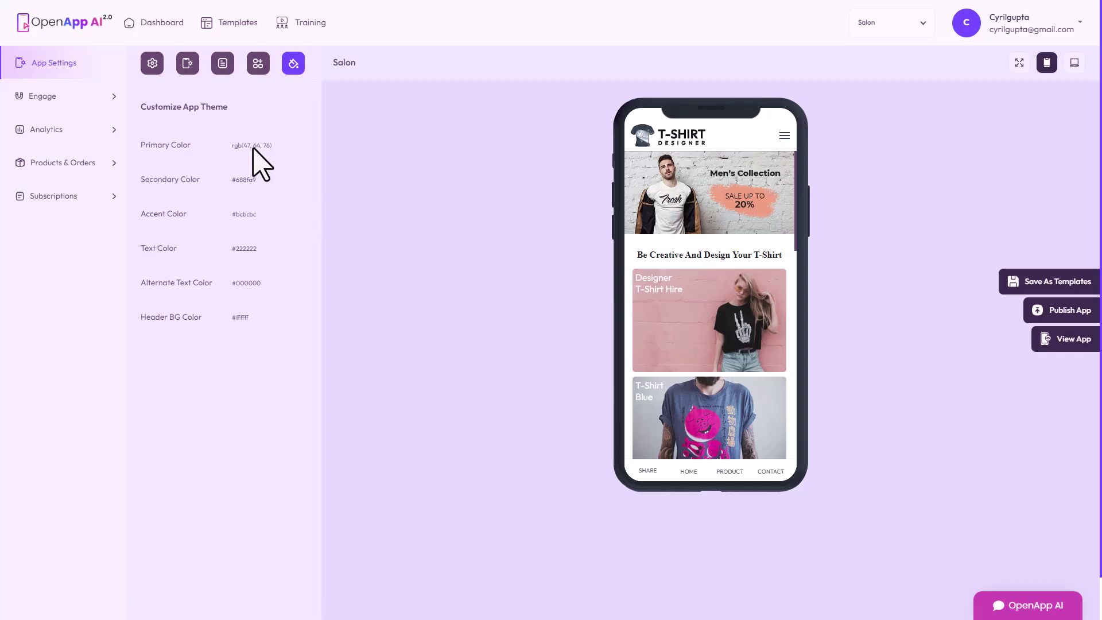
Step: Set the app theme's secondary color to the muted teal #76a5af
{"action": "left_click", "coordinate": [293, 184]}
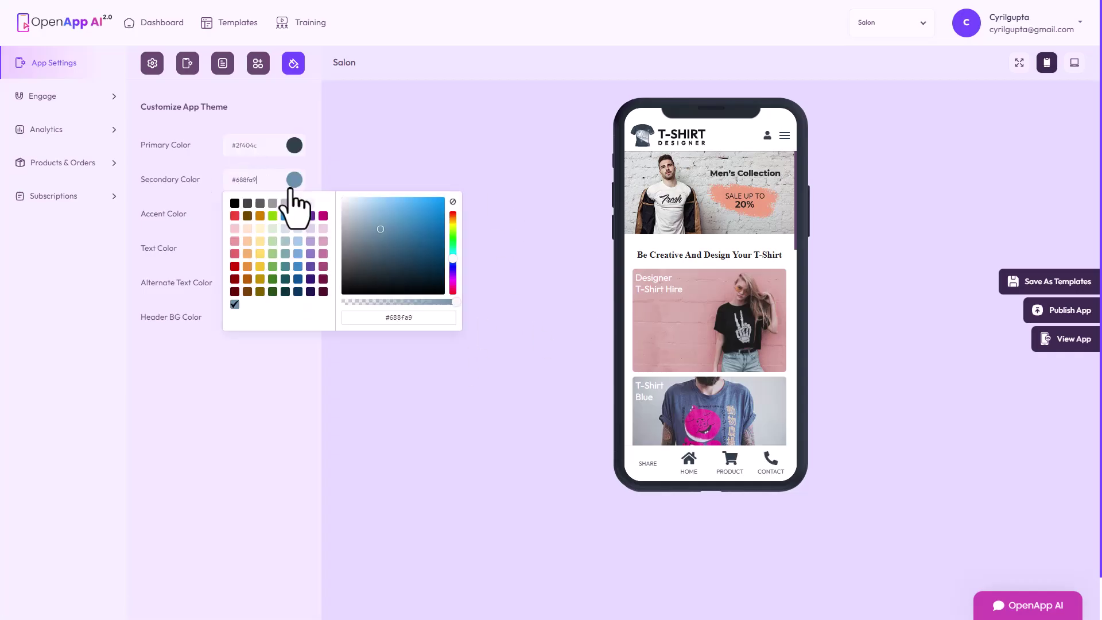
{"action": "left_click", "coordinate": [285, 253]}
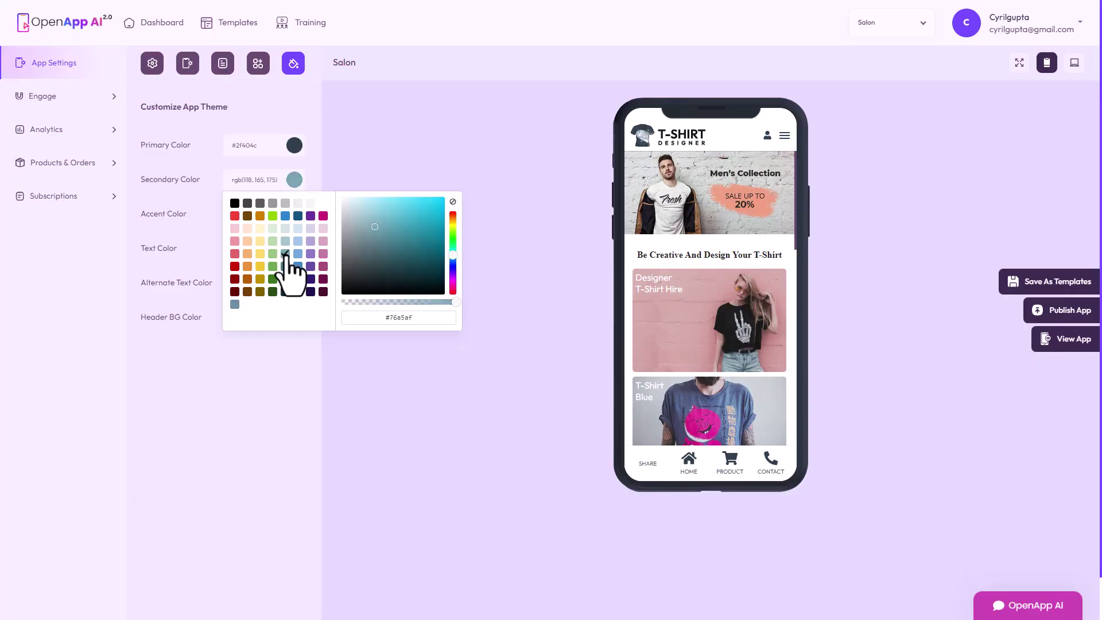
{"action": "left_click", "coordinate": [481, 183]}
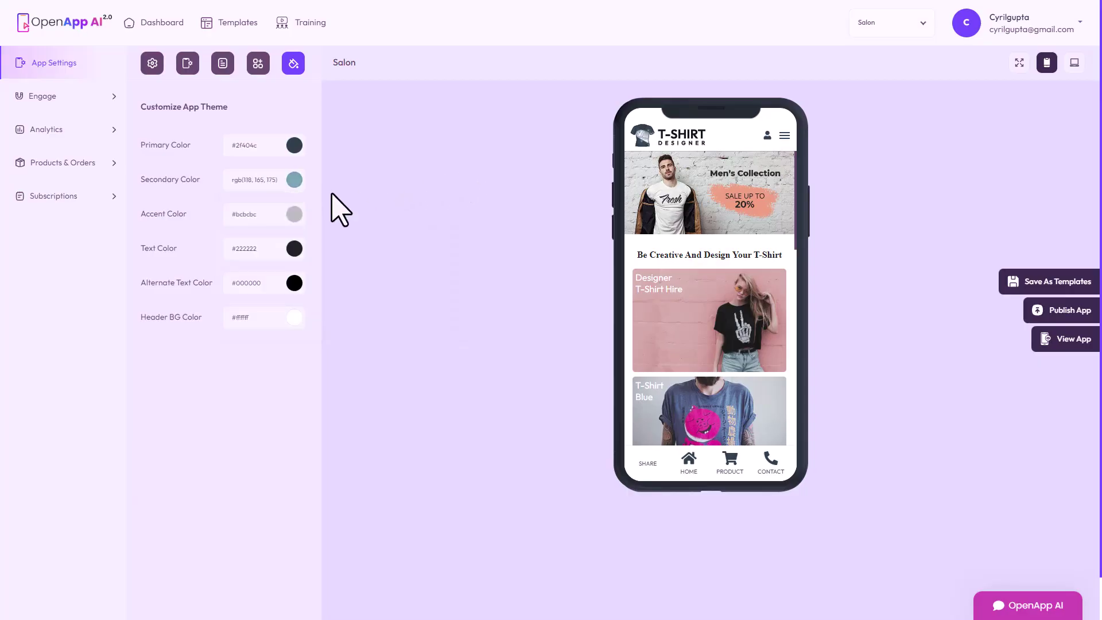
Step: Set the app theme's text color to rgb(166, 77, 121) and check the headings and form labels in the phone preview
{"action": "left_click", "coordinate": [293, 249]}
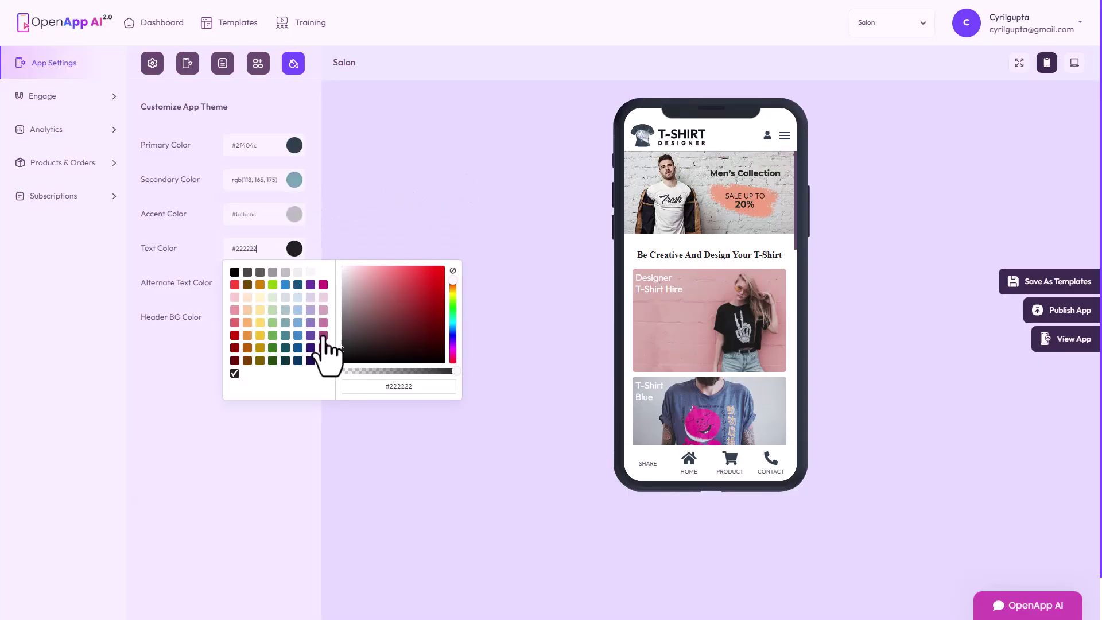
{"action": "left_click", "coordinate": [323, 335]}
{"action": "left_click", "coordinate": [545, 361]}
{"action": "scroll", "coordinate": [752, 344], "scroll_direction": "down", "scroll_amount": 10}
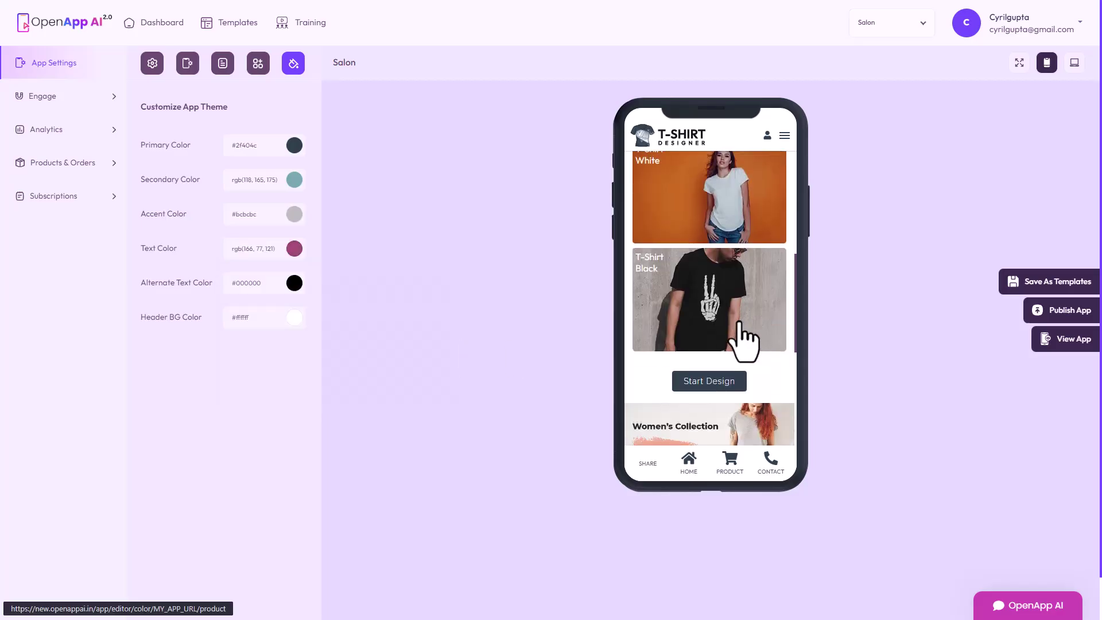
{"action": "scroll", "coordinate": [739, 324], "scroll_direction": "up", "scroll_amount": 1}
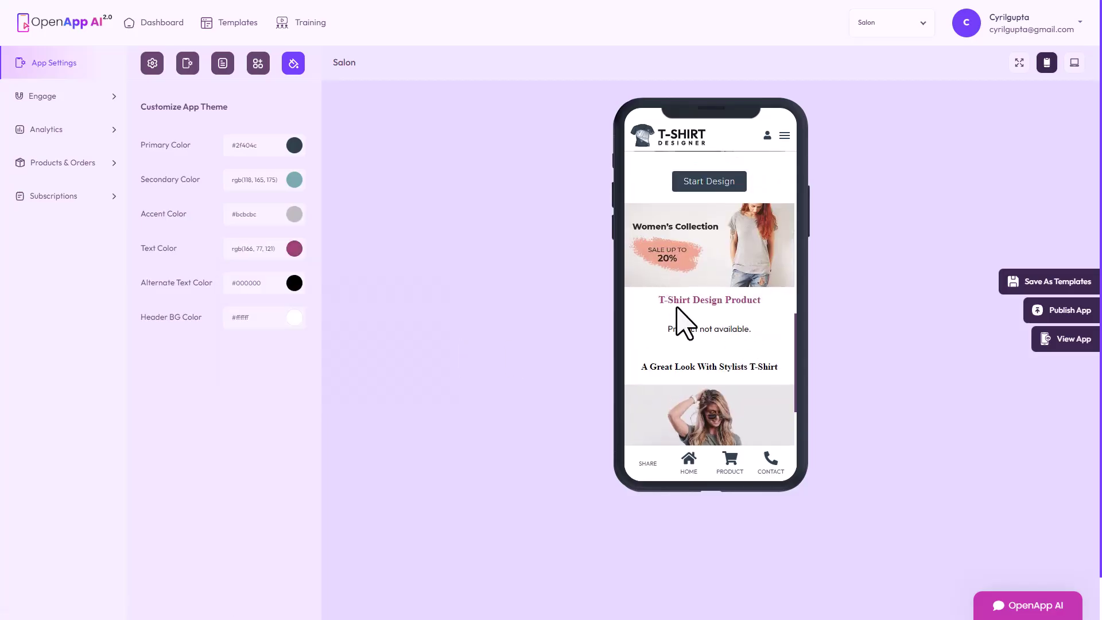
{"action": "left_click_drag", "start_coordinate": [676, 308], "coordinate": [733, 345]}
{"action": "scroll", "coordinate": [712, 344], "scroll_direction": "down", "scroll_amount": 5}
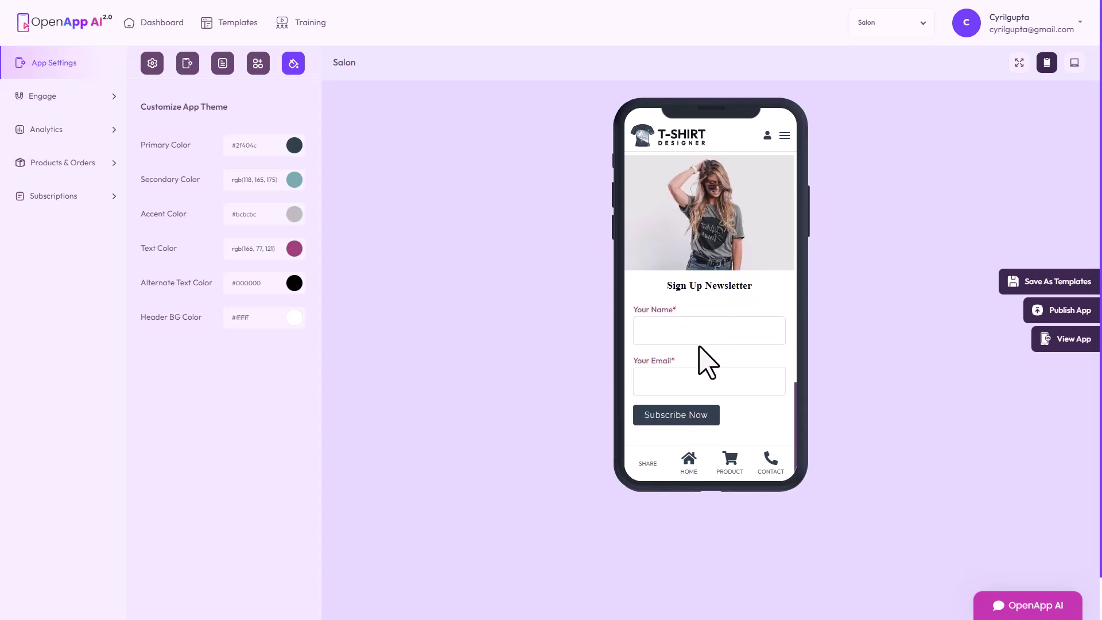
{"action": "left_click_drag", "start_coordinate": [633, 309], "coordinate": [651, 311]}
{"action": "left_click", "coordinate": [652, 313]}
Step: Try to view the live app in the browser, inspect the details of the connection error, and return to the app editor
{"action": "left_click", "coordinate": [1066, 340]}
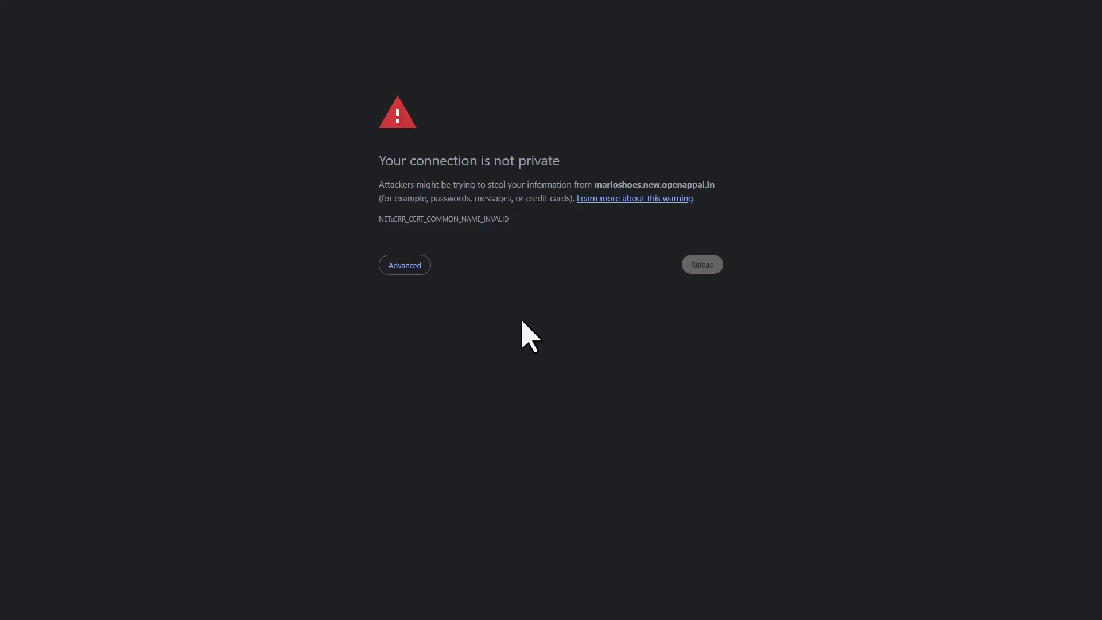
{"action": "left_click", "coordinate": [424, 264]}
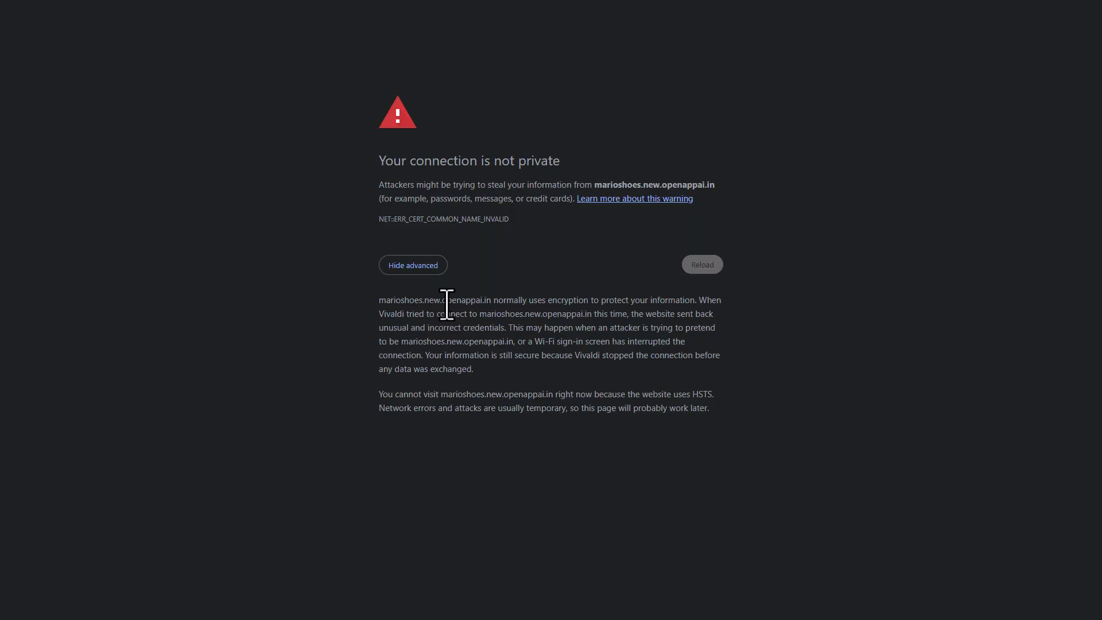
{"action": "key", "text": "Tab"}
{"action": "left_click", "coordinate": [634, 299]}
{"action": "key", "text": "F11"}
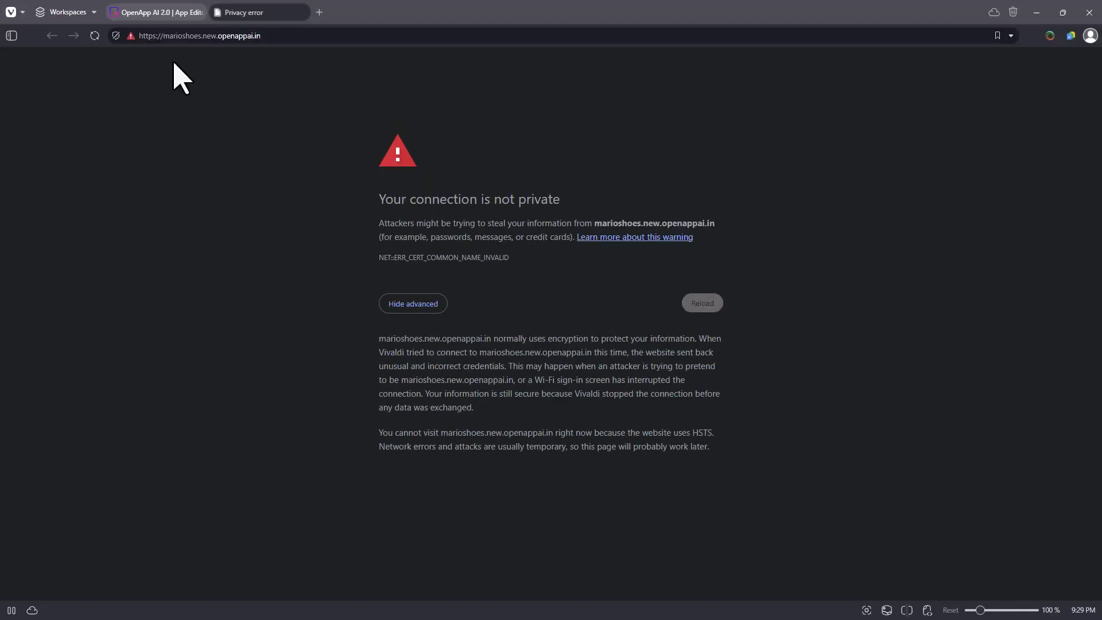
{"action": "left_click", "coordinate": [155, 12]}
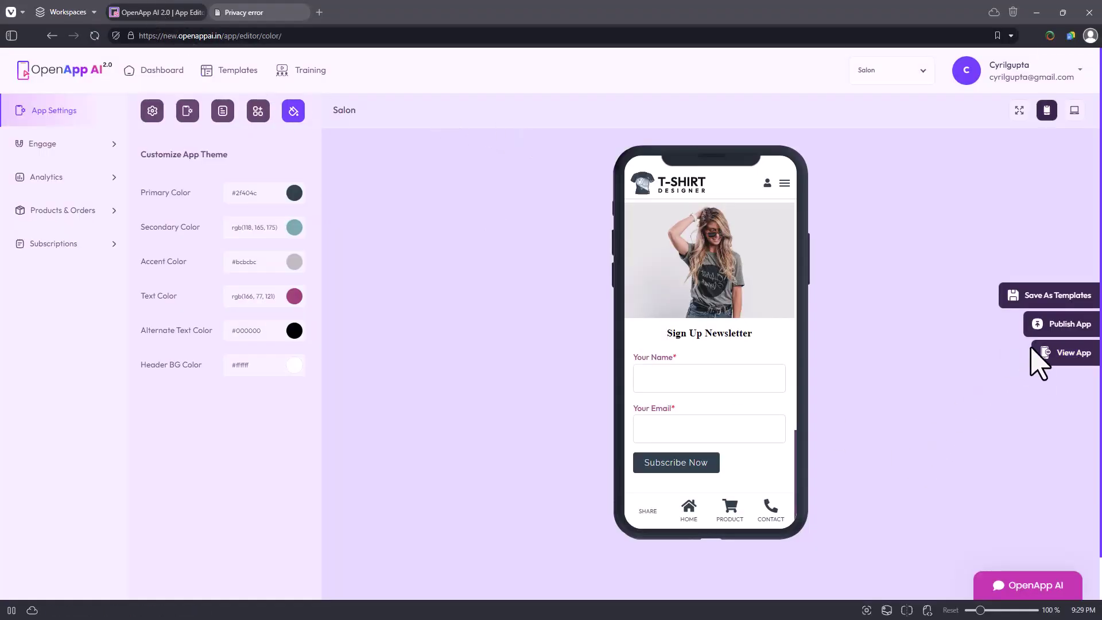
Step: Publish the Salon app and confirm the publication
{"action": "left_click", "coordinate": [1052, 329]}
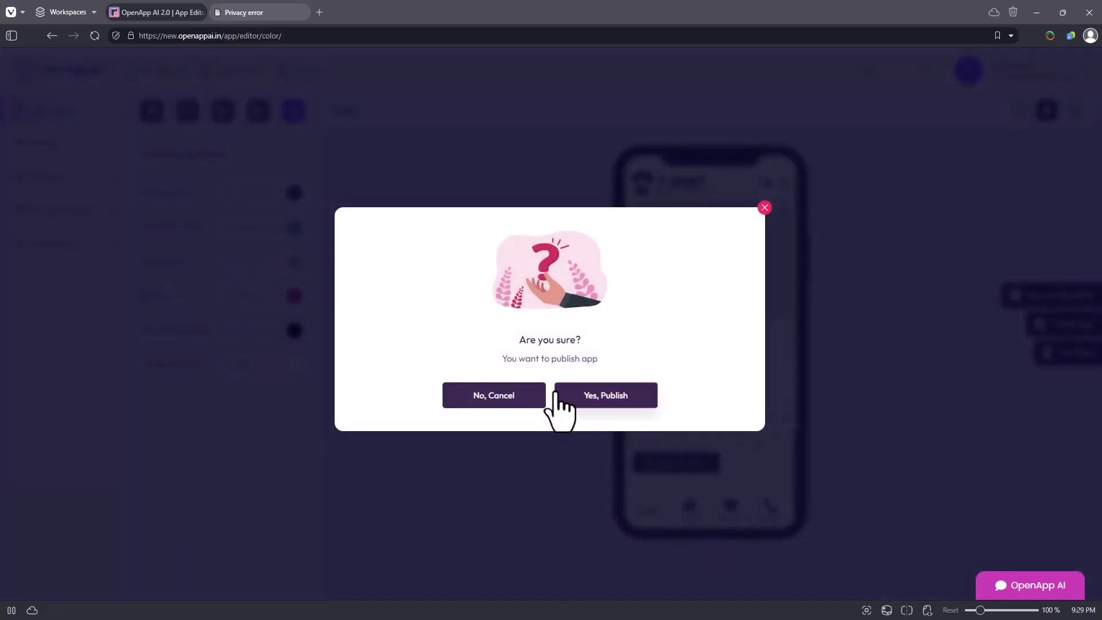
{"action": "left_click", "coordinate": [609, 402]}
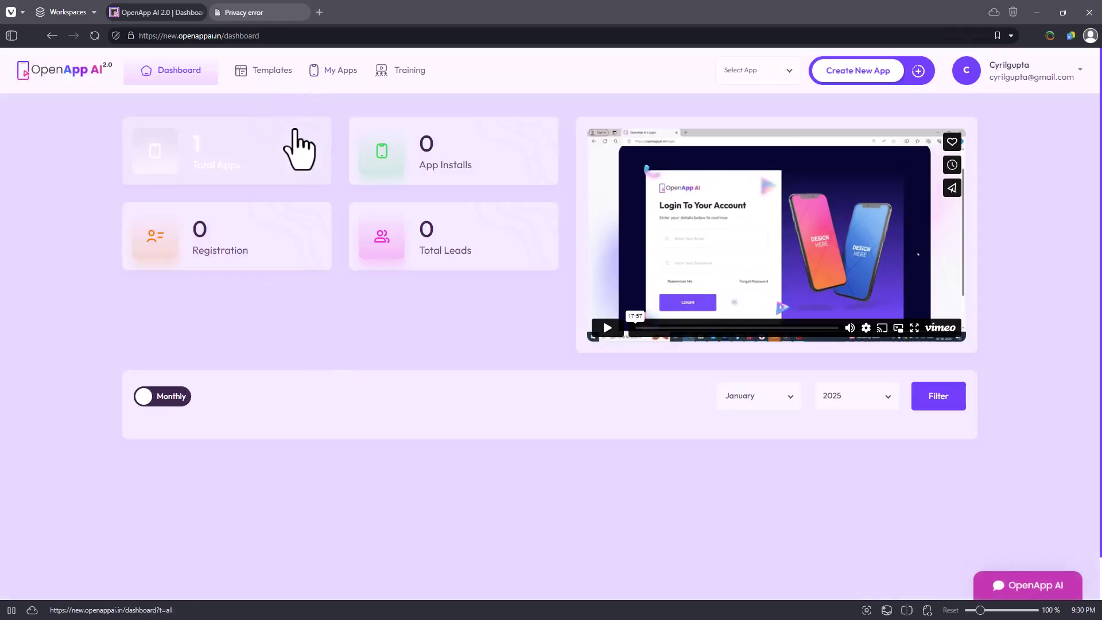
Step: Open the Salon app's dashboard from the list of apps and generate its Android app as an APK file
{"action": "left_click", "coordinate": [318, 79]}
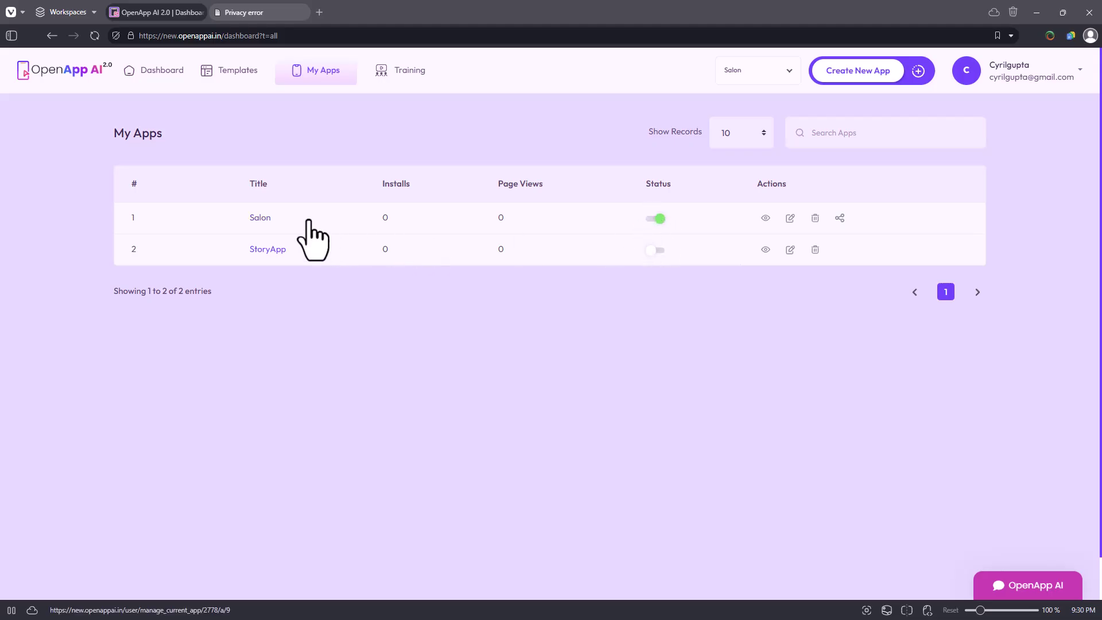
{"action": "left_click", "coordinate": [259, 218]}
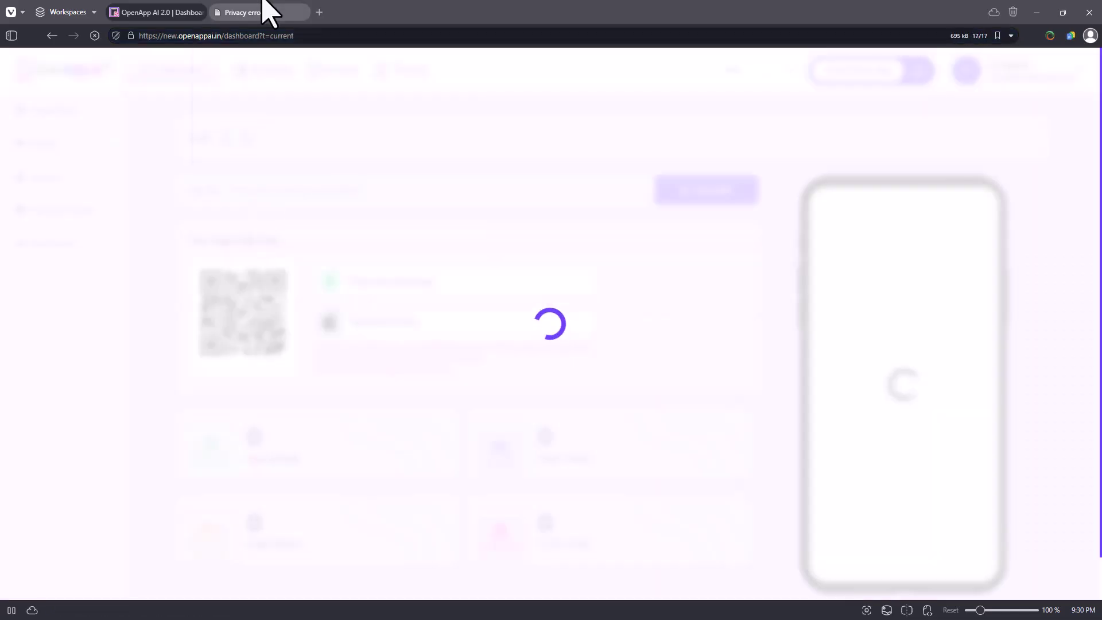
{"action": "middle_click", "coordinate": [264, 8]}
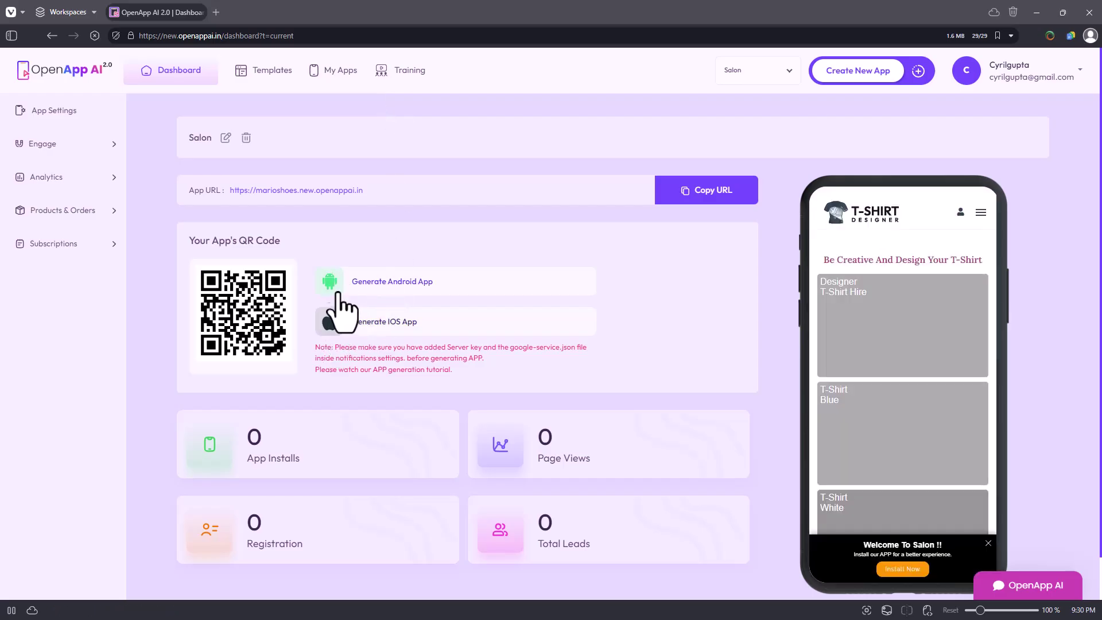
{"action": "left_click", "coordinate": [337, 291]}
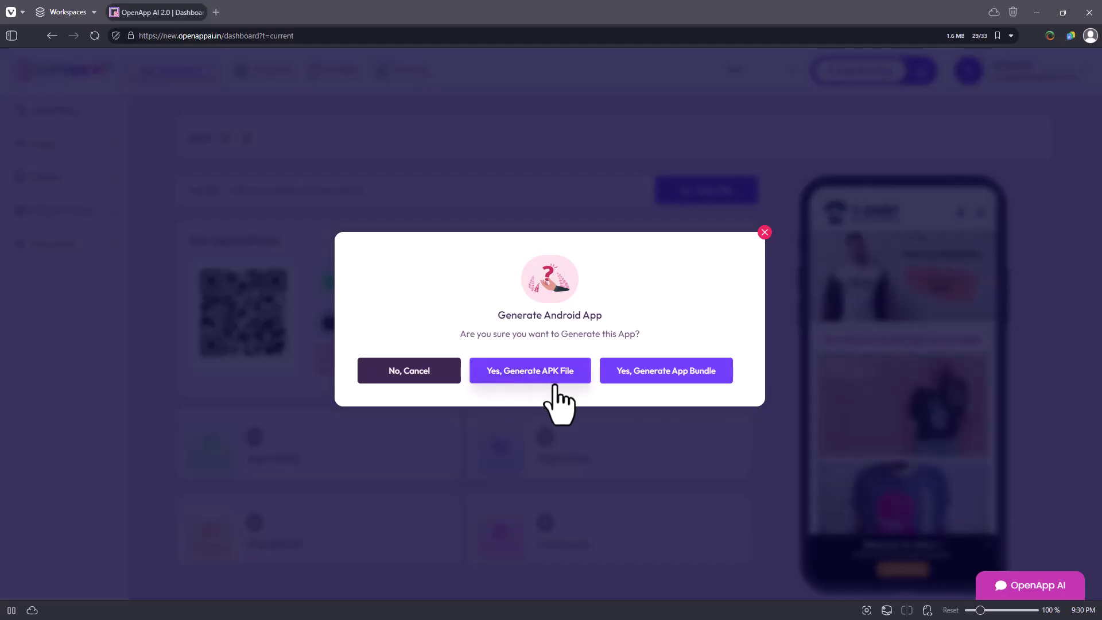
{"action": "left_click", "coordinate": [491, 376]}
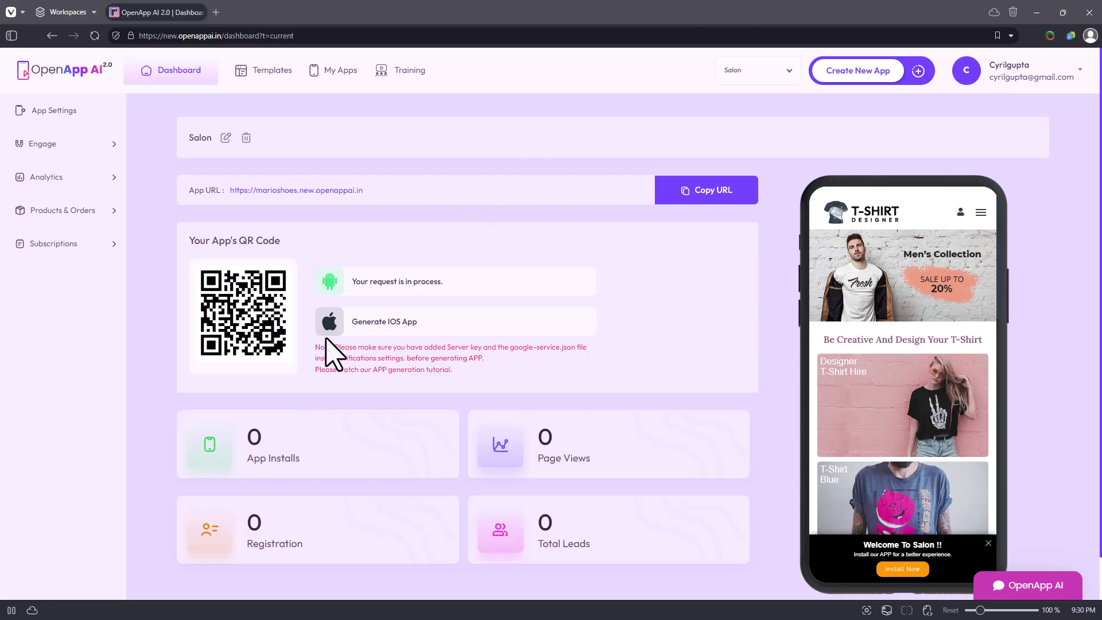
Step: Generate the Salon app's iOS version as an IPA file and dismiss the notification
{"action": "left_click", "coordinate": [328, 327]}
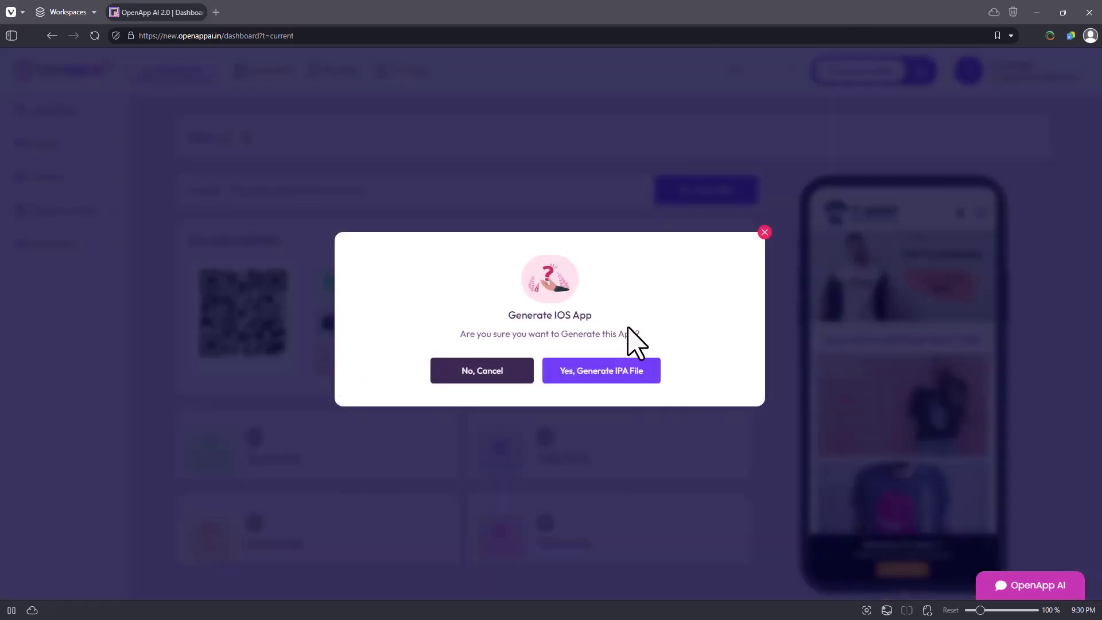
{"action": "left_click", "coordinate": [622, 372]}
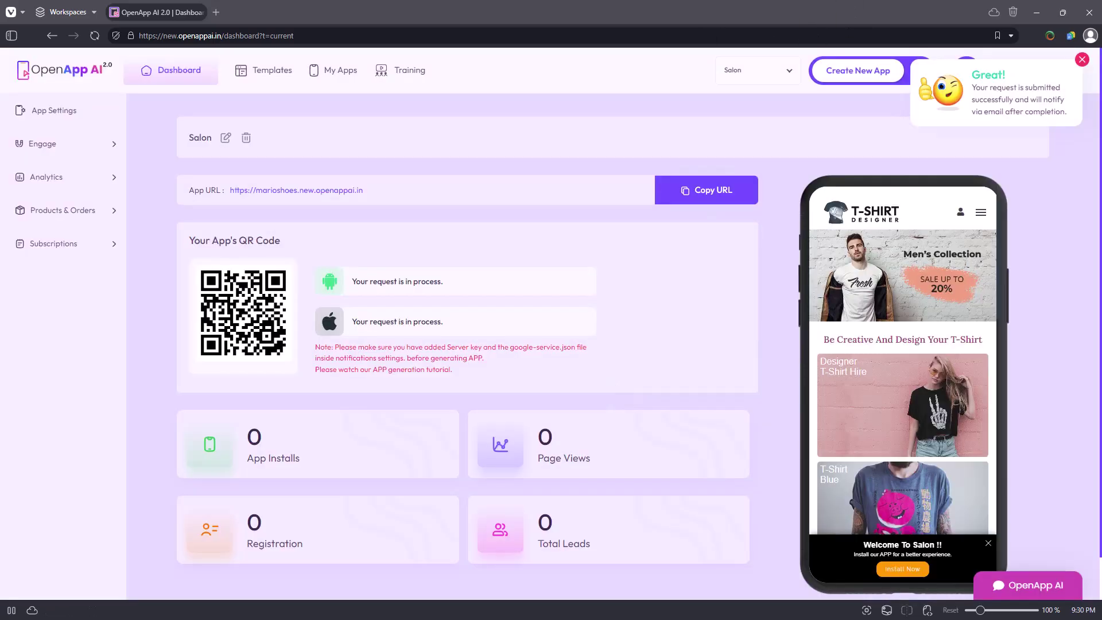
{"action": "left_click", "coordinate": [1082, 59]}
Step: Look over the account options, the list of apps and the training videos, and return to the main dashboard
{"action": "left_click", "coordinate": [1049, 65]}
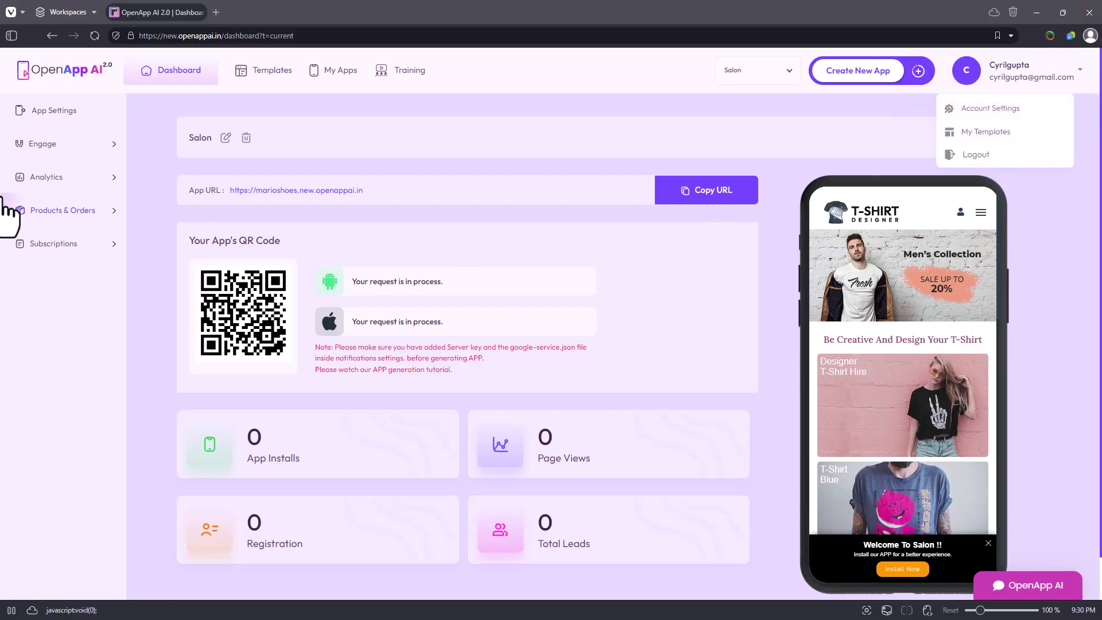
{"action": "left_click", "coordinate": [333, 76]}
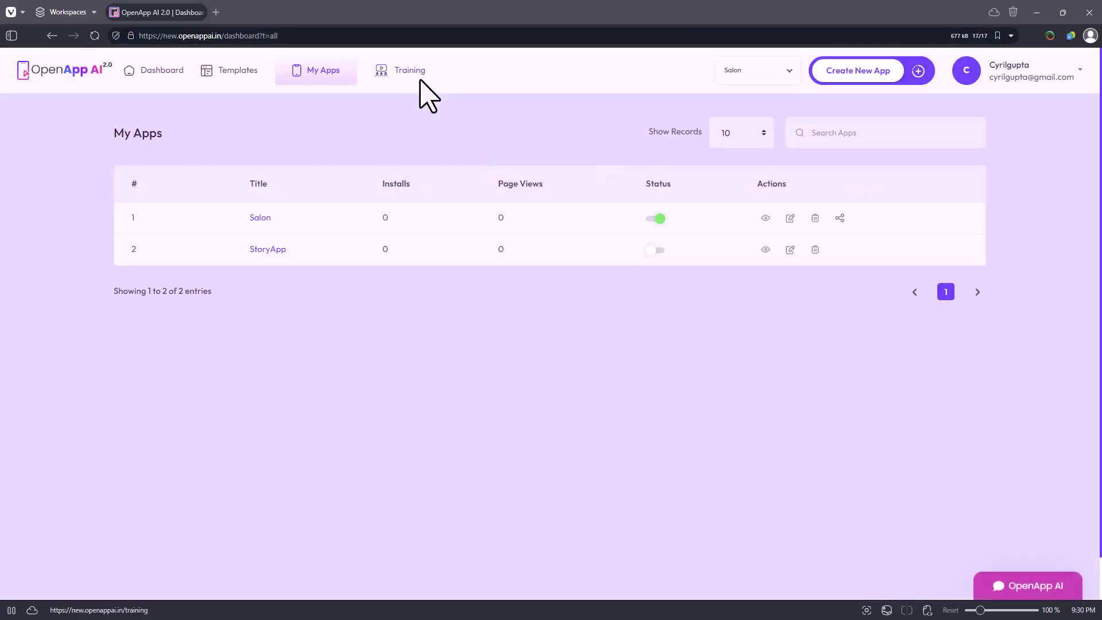
{"action": "left_click", "coordinate": [409, 75]}
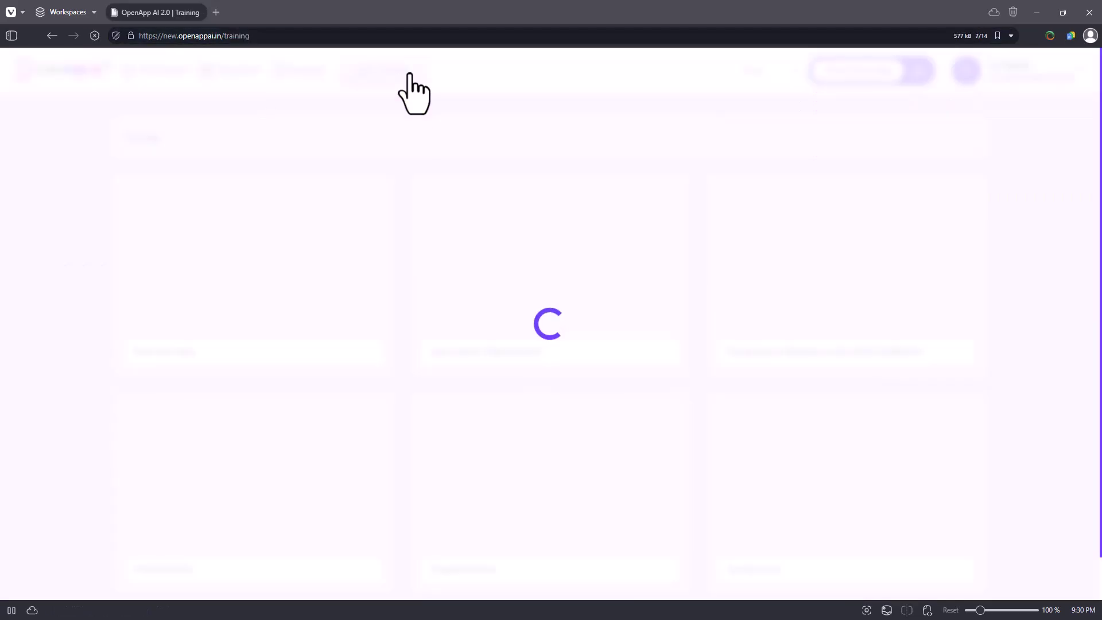
{"action": "scroll", "coordinate": [539, 361], "scroll_direction": "down", "scroll_amount": 1}
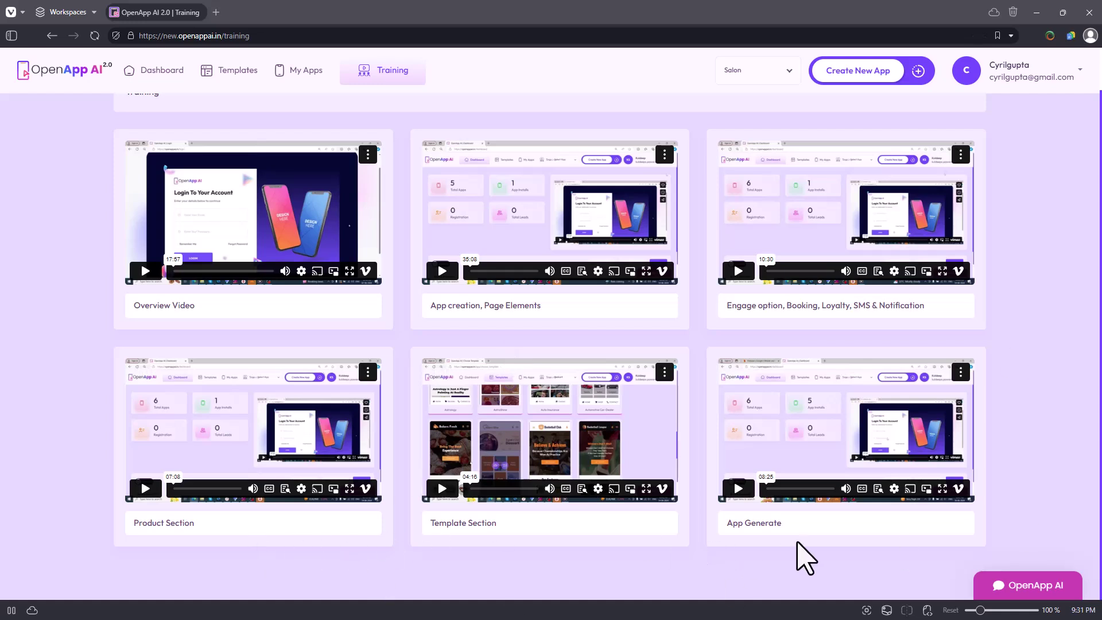
{"action": "left_click", "coordinate": [170, 75]}
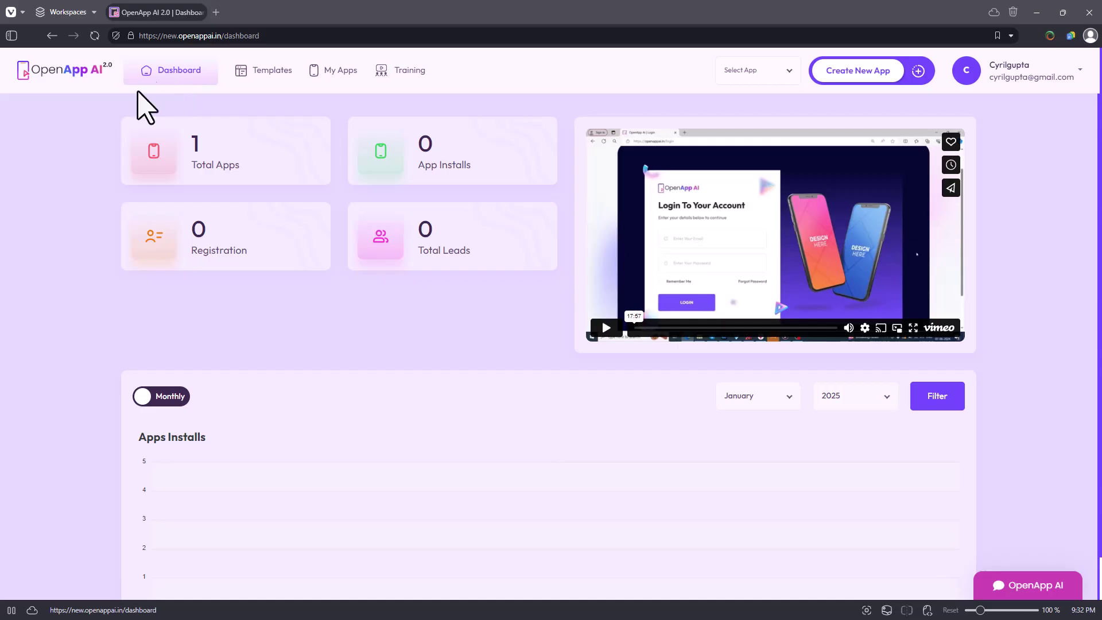
Step: Open teknikforce.com in a new browser tab
{"action": "key", "text": "ctrl+t"}
{"action": "type", "text": "rwkn"}
{"action": "key", "text": "BackSpace"}
{"action": "key", "text": "BackSpace"}
{"action": "key", "text": "BackSpace"}
{"action": "key", "text": "BackSpace"}
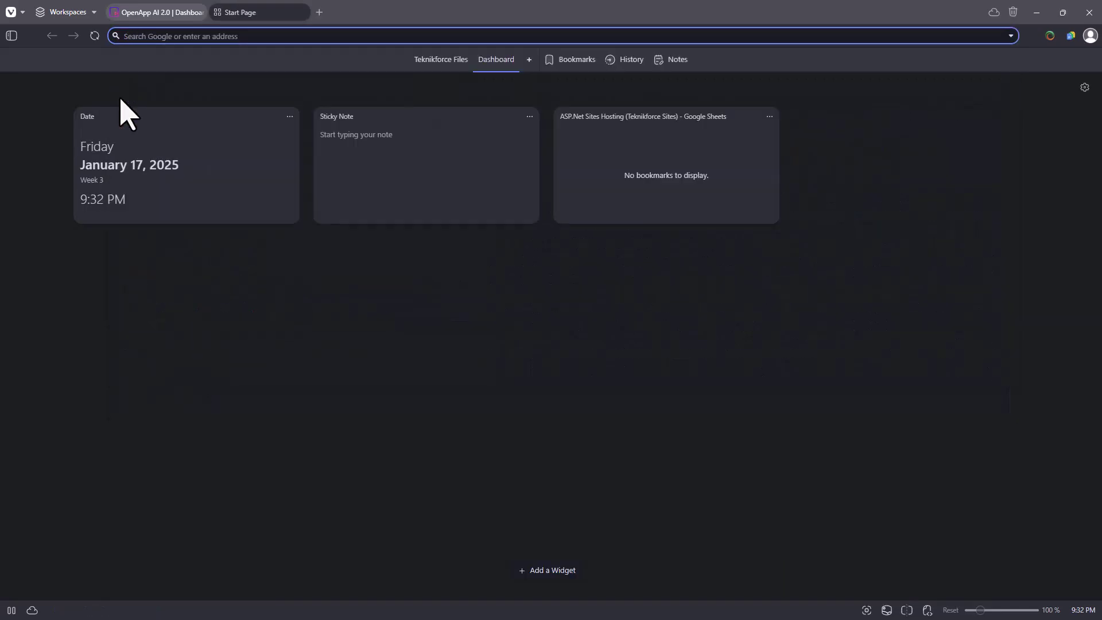
{"action": "type", "text": "teknikforce.com"}
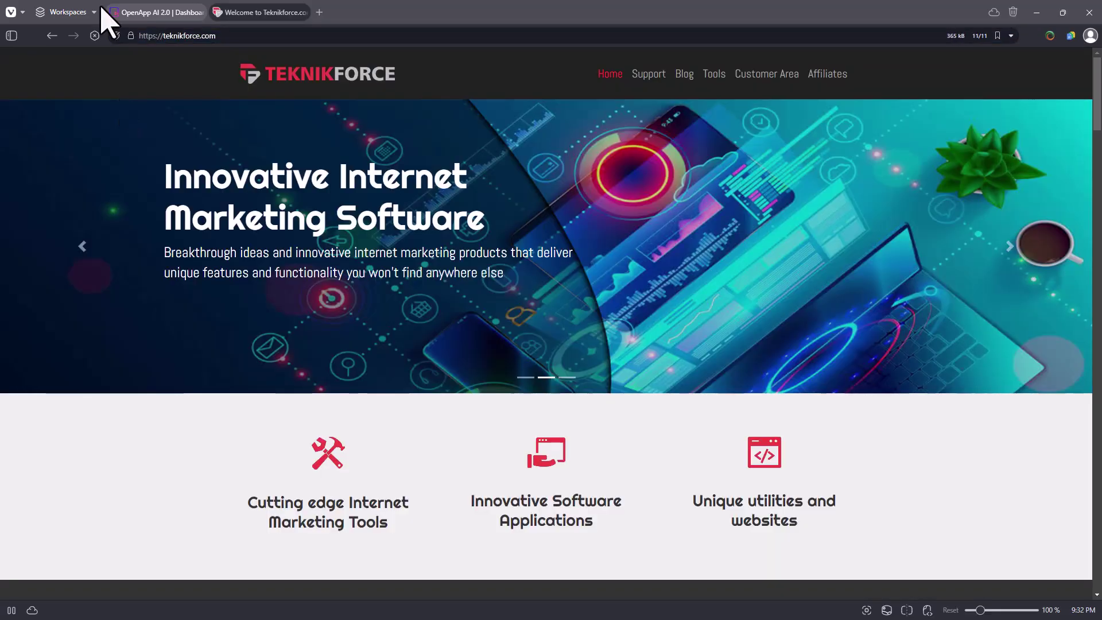
Step: Look through the marketing tools listed by category on the Teknikforce home page
{"action": "scroll", "coordinate": [637, 123], "scroll_direction": "down", "scroll_amount": 15}
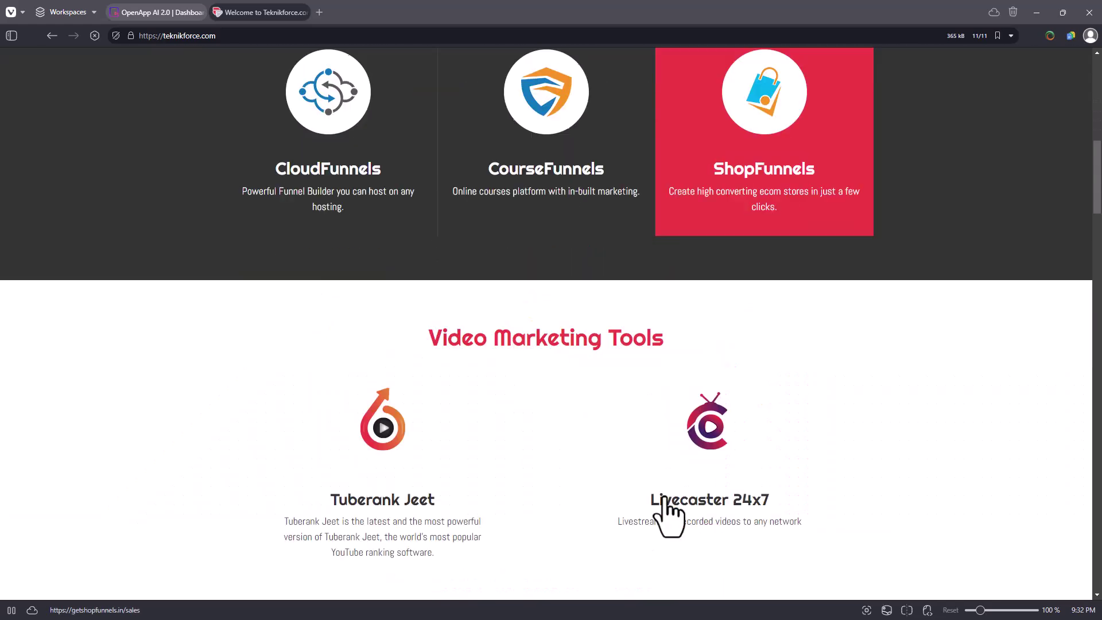
{"action": "scroll", "coordinate": [480, 414], "scroll_direction": "down", "scroll_amount": 3}
{"action": "scroll", "coordinate": [462, 422], "scroll_direction": "down", "scroll_amount": 13}
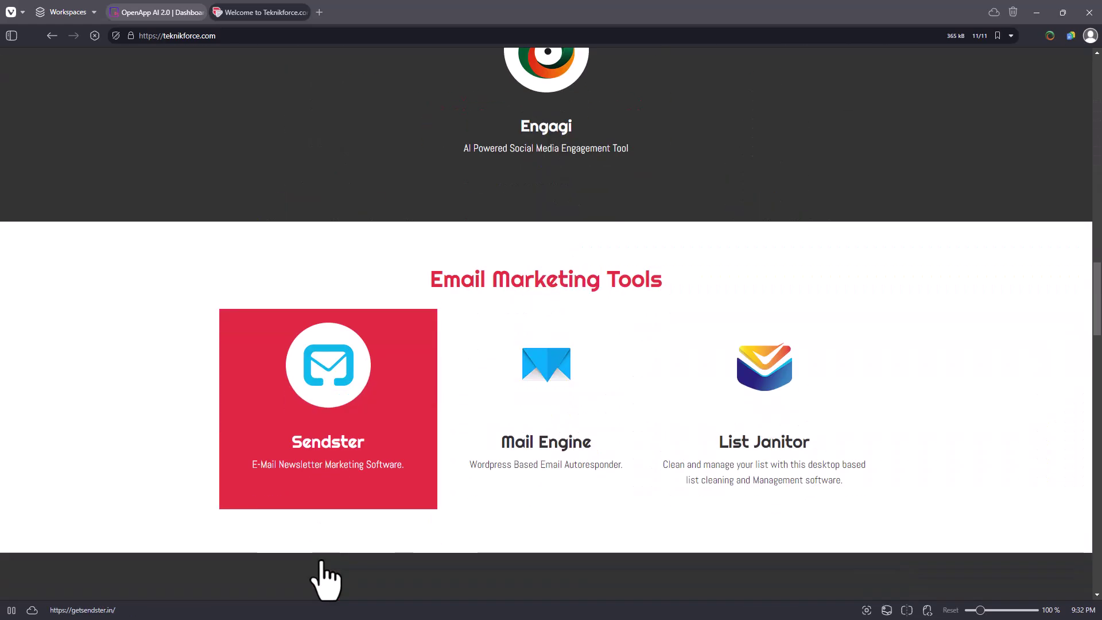
{"action": "scroll", "coordinate": [246, 401], "scroll_direction": "up", "scroll_amount": 4}
{"action": "scroll", "coordinate": [267, 417], "scroll_direction": "up", "scroll_amount": 3}
{"action": "scroll", "coordinate": [664, 369], "scroll_direction": "down", "scroll_amount": 15}
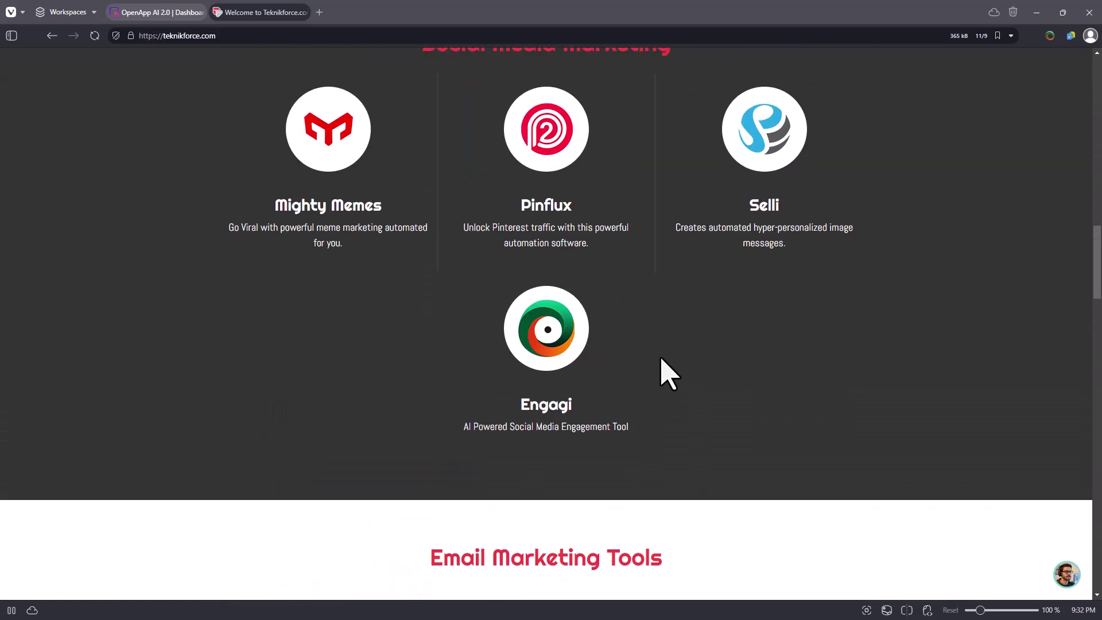
{"action": "scroll", "coordinate": [696, 338], "scroll_direction": "down", "scroll_amount": 11}
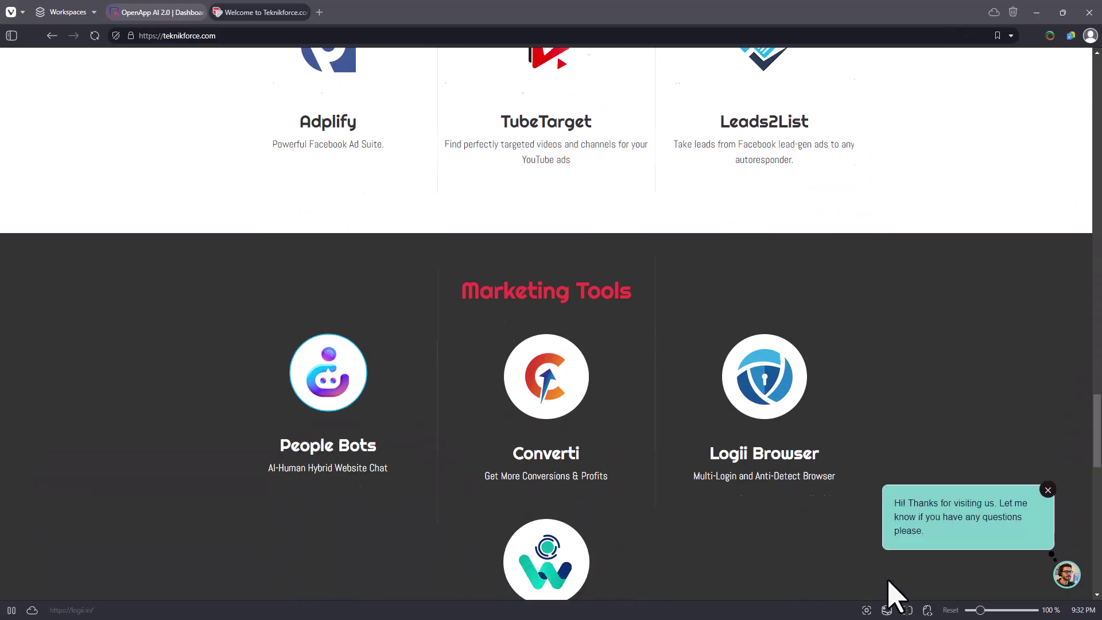
{"action": "scroll", "coordinate": [930, 556], "scroll_direction": "up", "scroll_amount": 2}
{"action": "scroll", "coordinate": [905, 374], "scroll_direction": "up", "scroll_amount": 6}
{"action": "scroll", "coordinate": [910, 241], "scroll_direction": "up", "scroll_amount": 5}
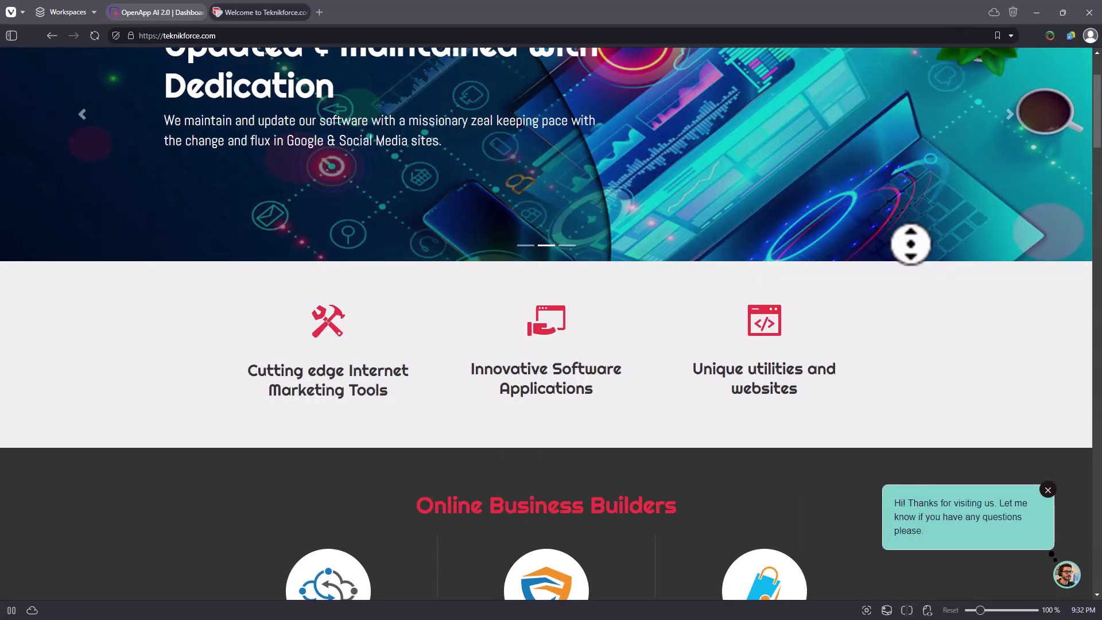
{"action": "scroll", "coordinate": [888, 386], "scroll_direction": "down", "scroll_amount": 10}
{"action": "scroll", "coordinate": [888, 386], "scroll_direction": "up", "scroll_amount": 9}
Step: Revisit the Teknikforce site, dismiss its newsletter sign-up form, and switch back to the OpenApp AI dashboard
{"action": "left_click", "coordinate": [134, 11]}
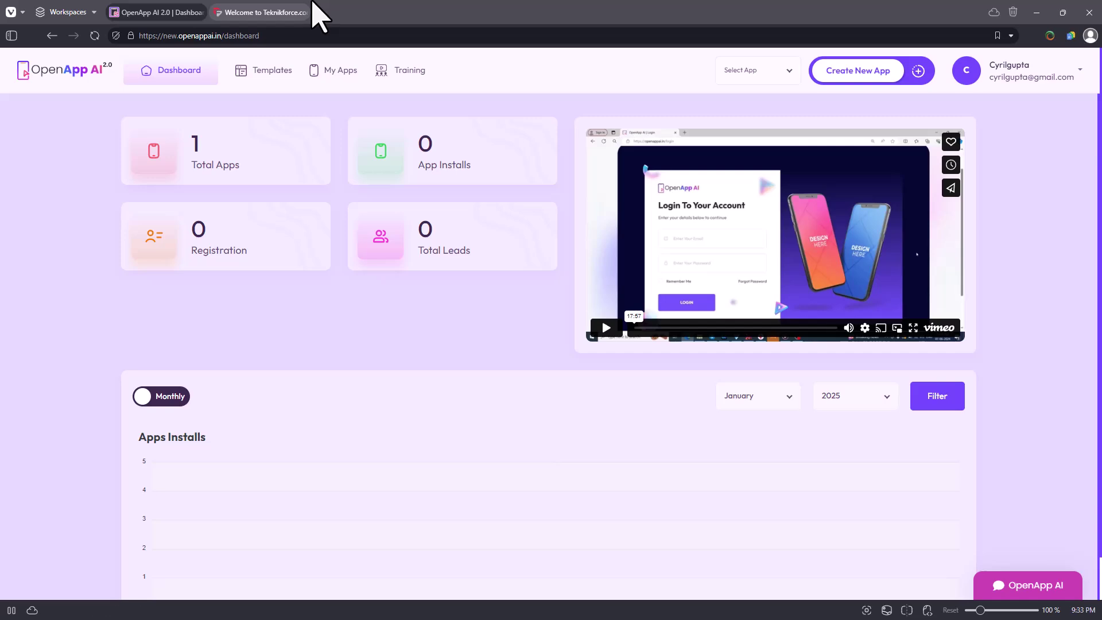
{"action": "left_click", "coordinate": [248, 13]}
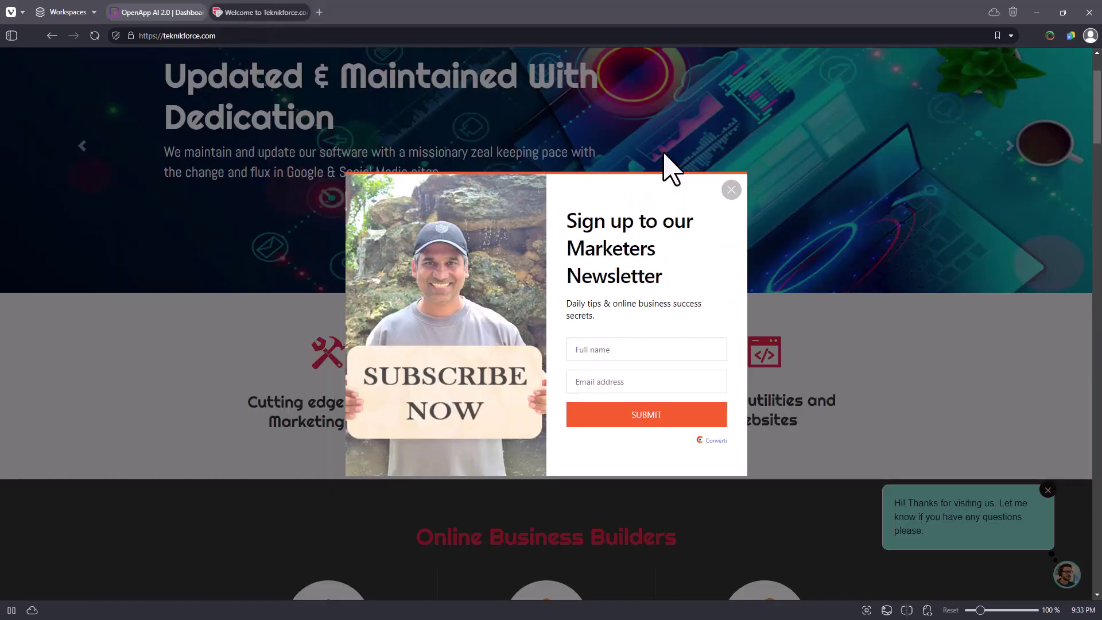
{"action": "left_click", "coordinate": [730, 190]}
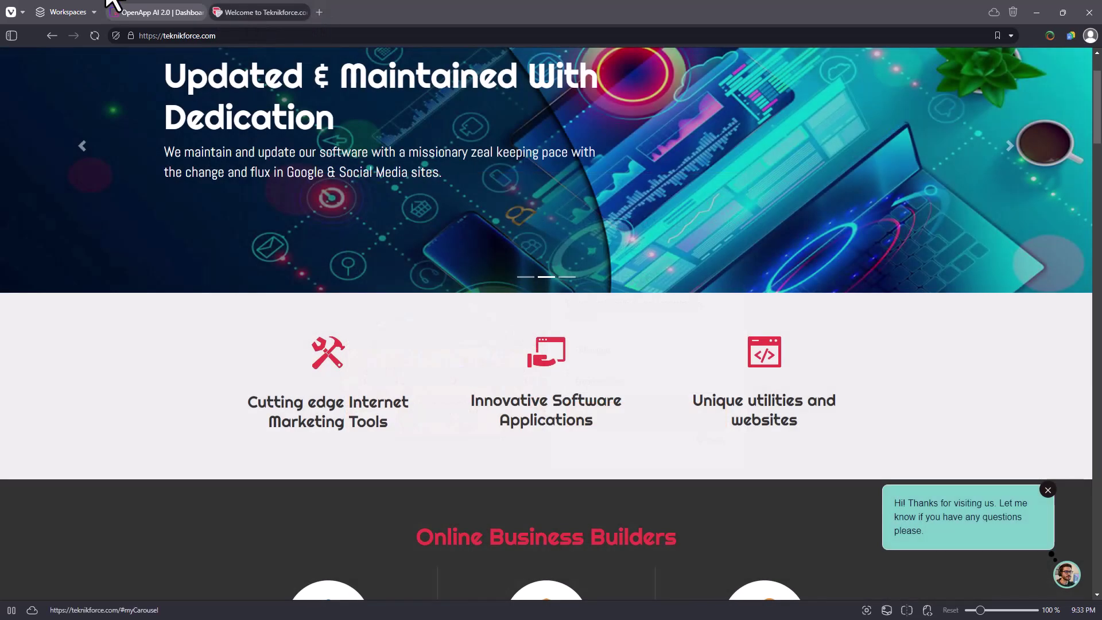
{"action": "left_click", "coordinate": [133, 13]}
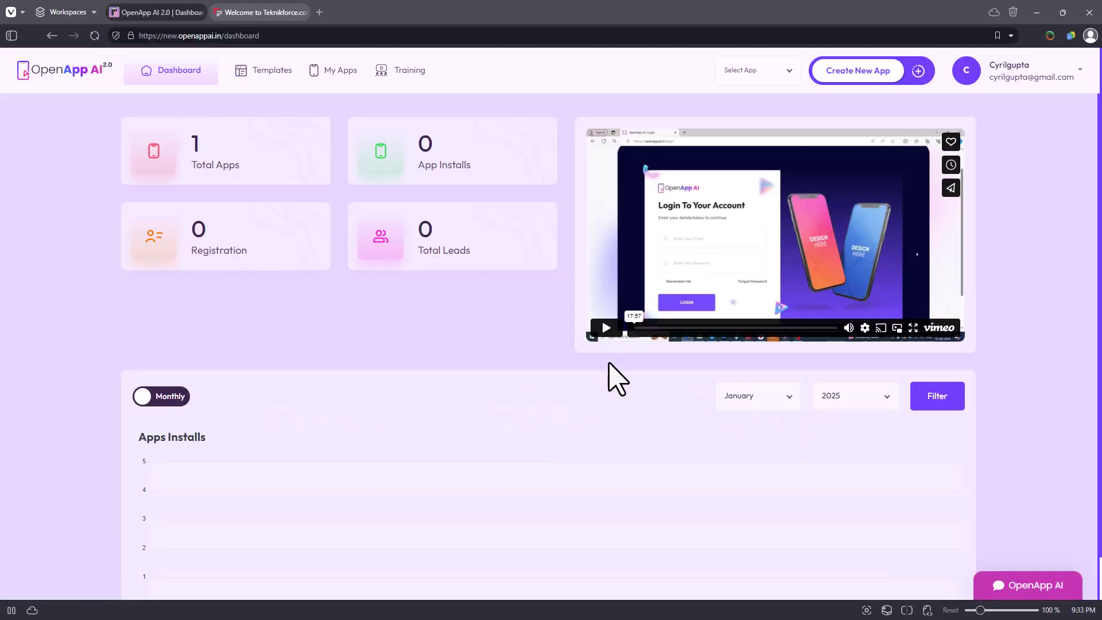